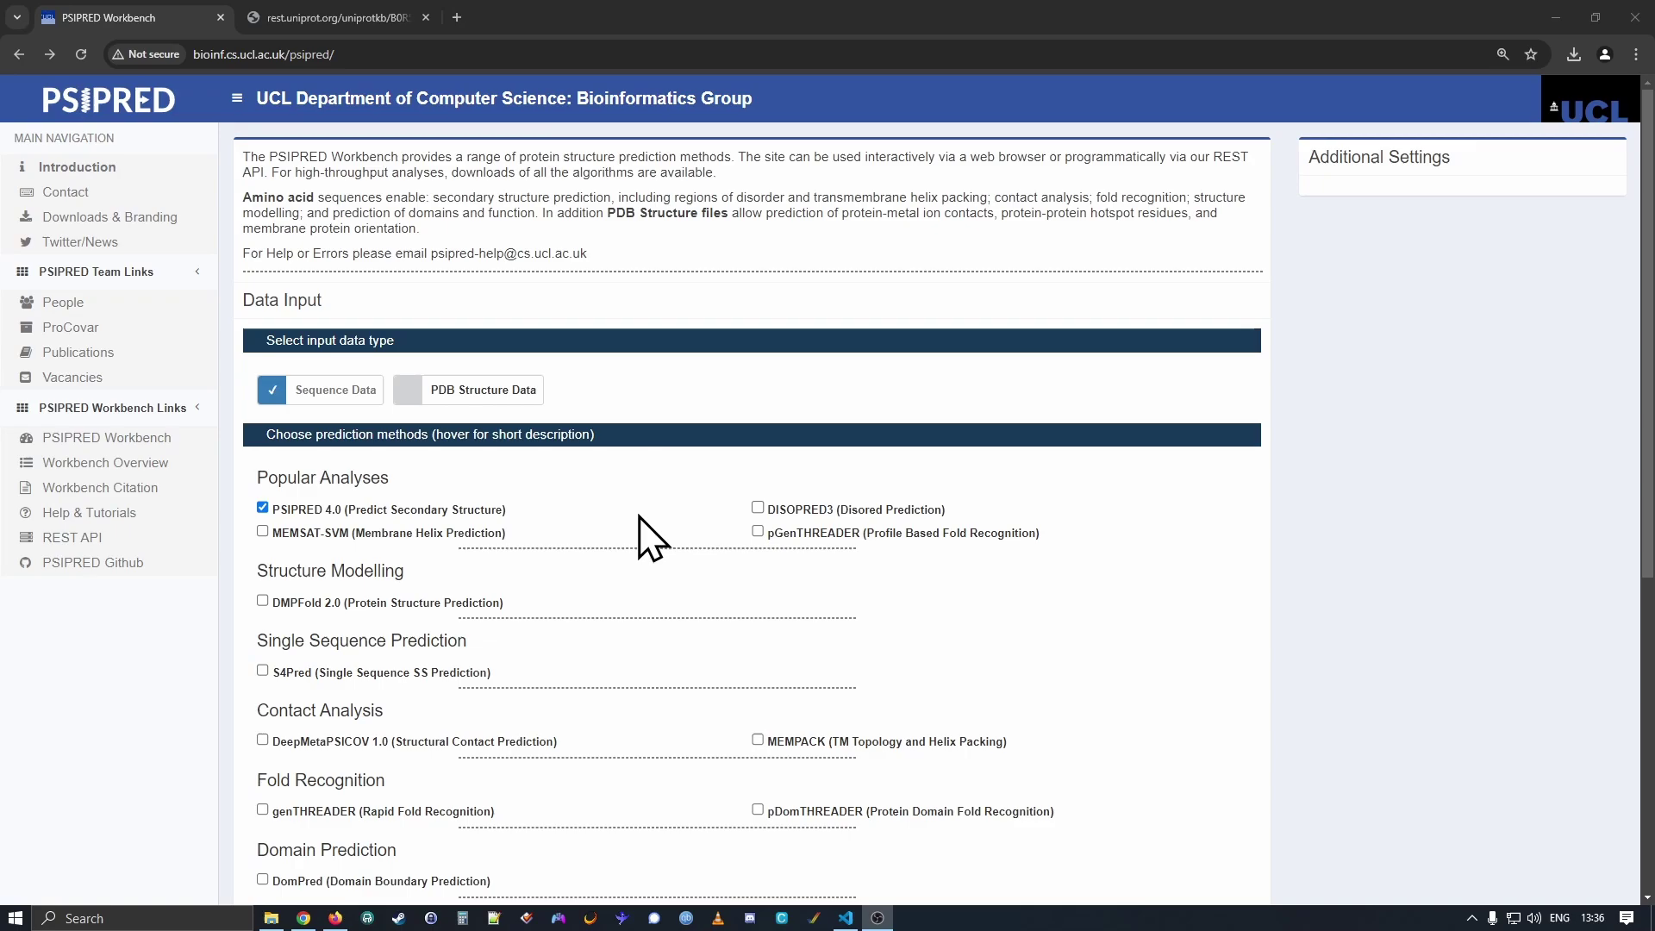
- Select all five sequence lines of the B0R5N9 bacteriorhodopsin FASTA in UniProt REST
{"action": "mouse_move", "coordinate": [639, 515]}
{"action": "scroll", "coordinate": [608, 485], "scroll_direction": "down", "scroll_amount": 2}
{"action": "scroll", "coordinate": [608, 485], "scroll_direction": "down", "scroll_amount": 1}
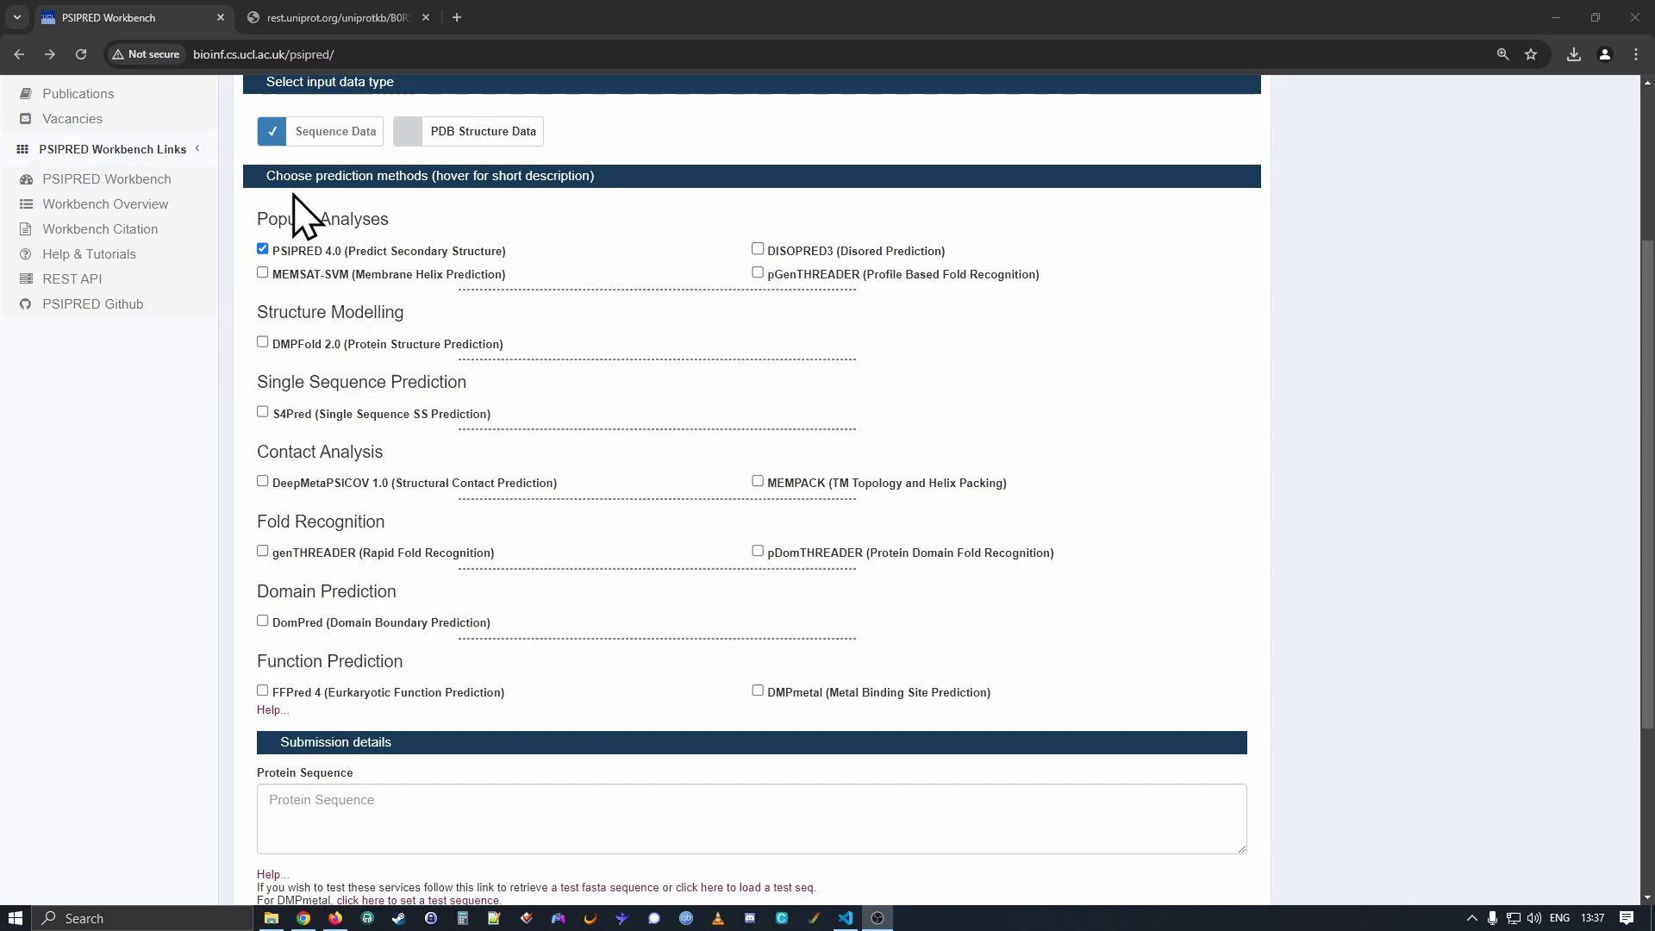
{"action": "mouse_move", "coordinate": [325, 253]}
{"action": "scroll", "coordinate": [226, 569], "scroll_direction": "down", "scroll_amount": 3}
{"action": "scroll", "coordinate": [226, 569], "scroll_direction": "up", "scroll_amount": 1}
{"action": "scroll", "coordinate": [228, 573], "scroll_direction": "down", "scroll_amount": 2}
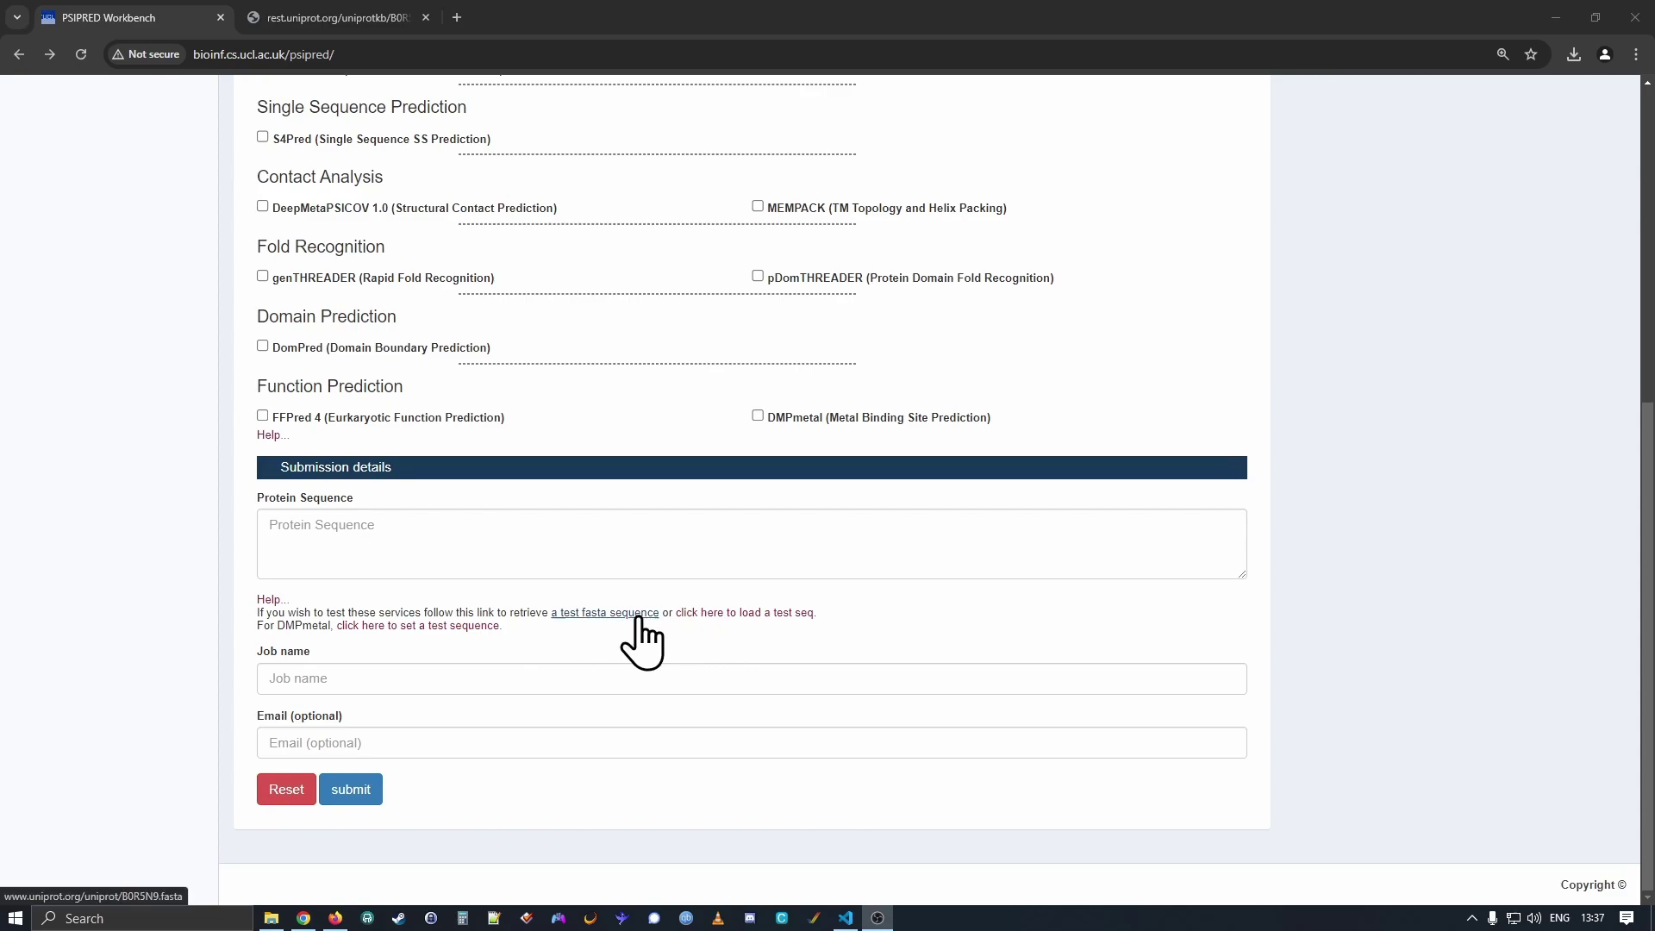
{"action": "left_click", "coordinate": [344, 17]}
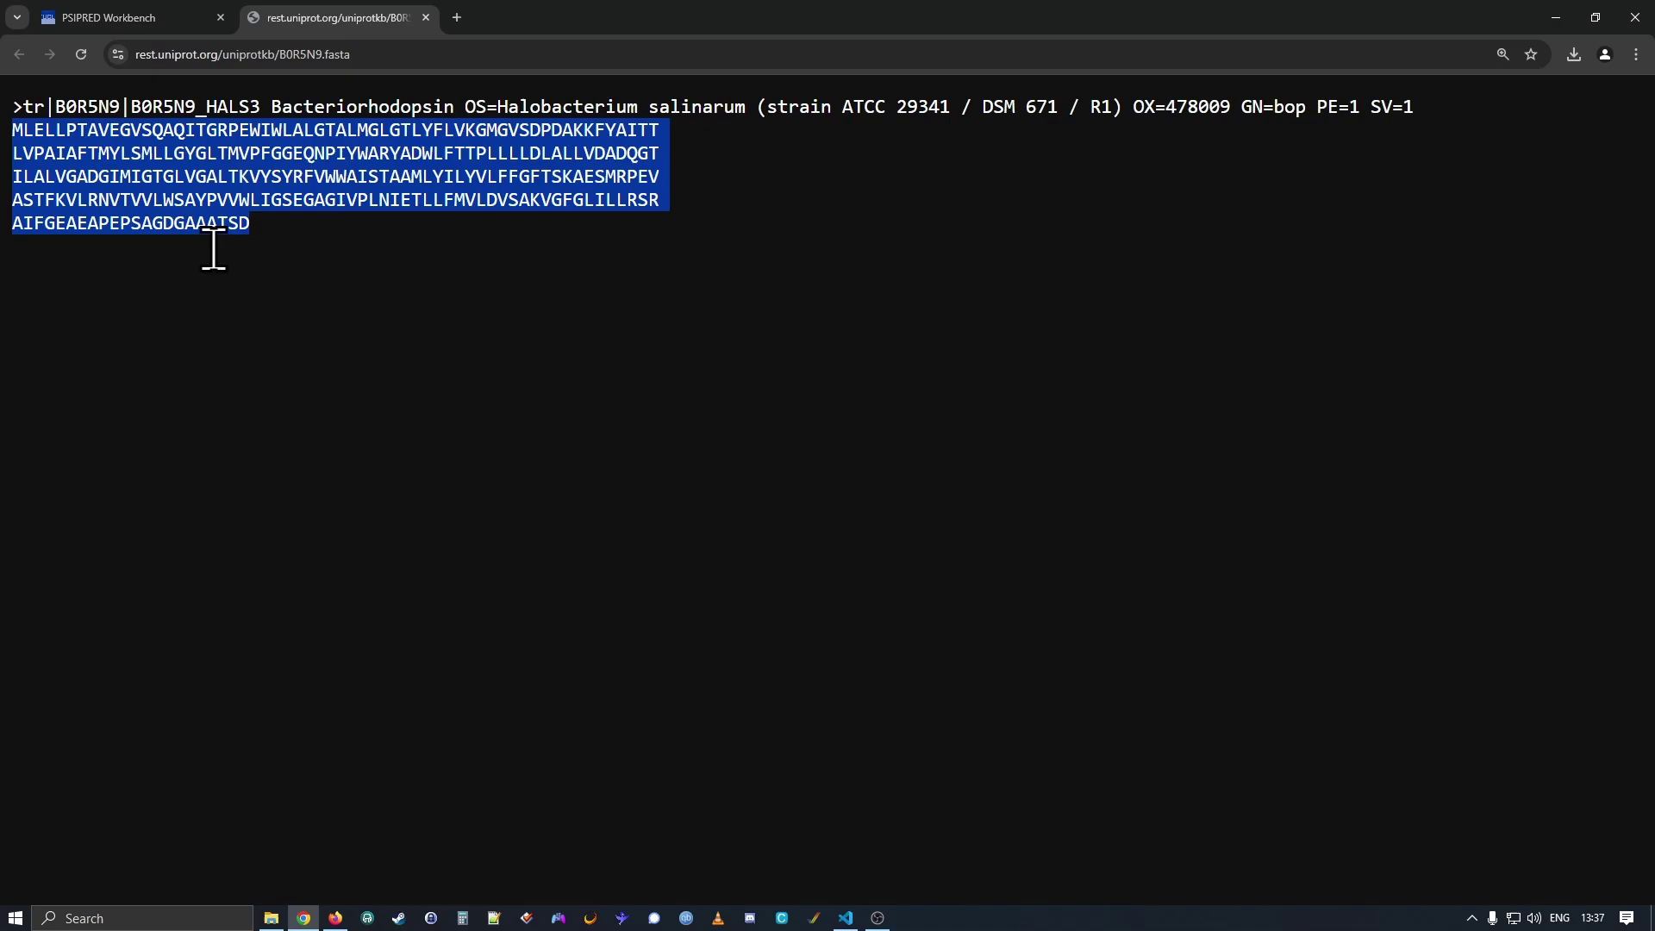
{"action": "left_click", "coordinate": [227, 302]}
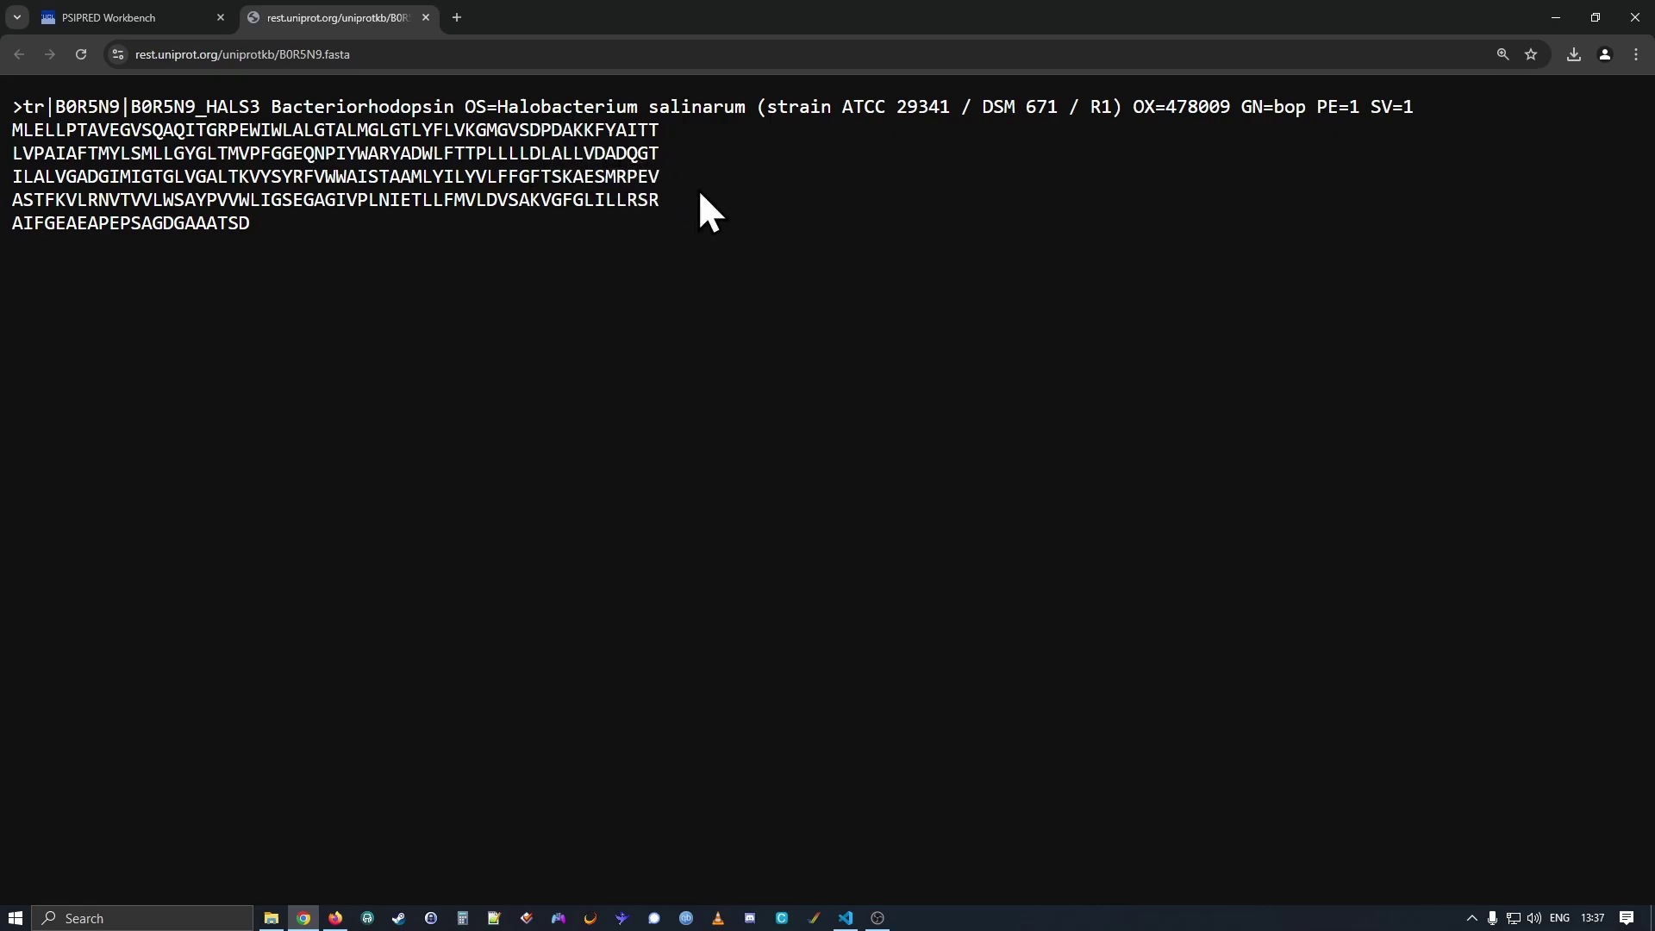
{"action": "left_click_drag", "start_coordinate": [274, 223], "coordinate": [69, 120]}
- Paste the bacteriorhodopsin sequence into the Protein Sequence box and enlarge it to show every line
{"action": "left_click", "coordinate": [168, 18]}
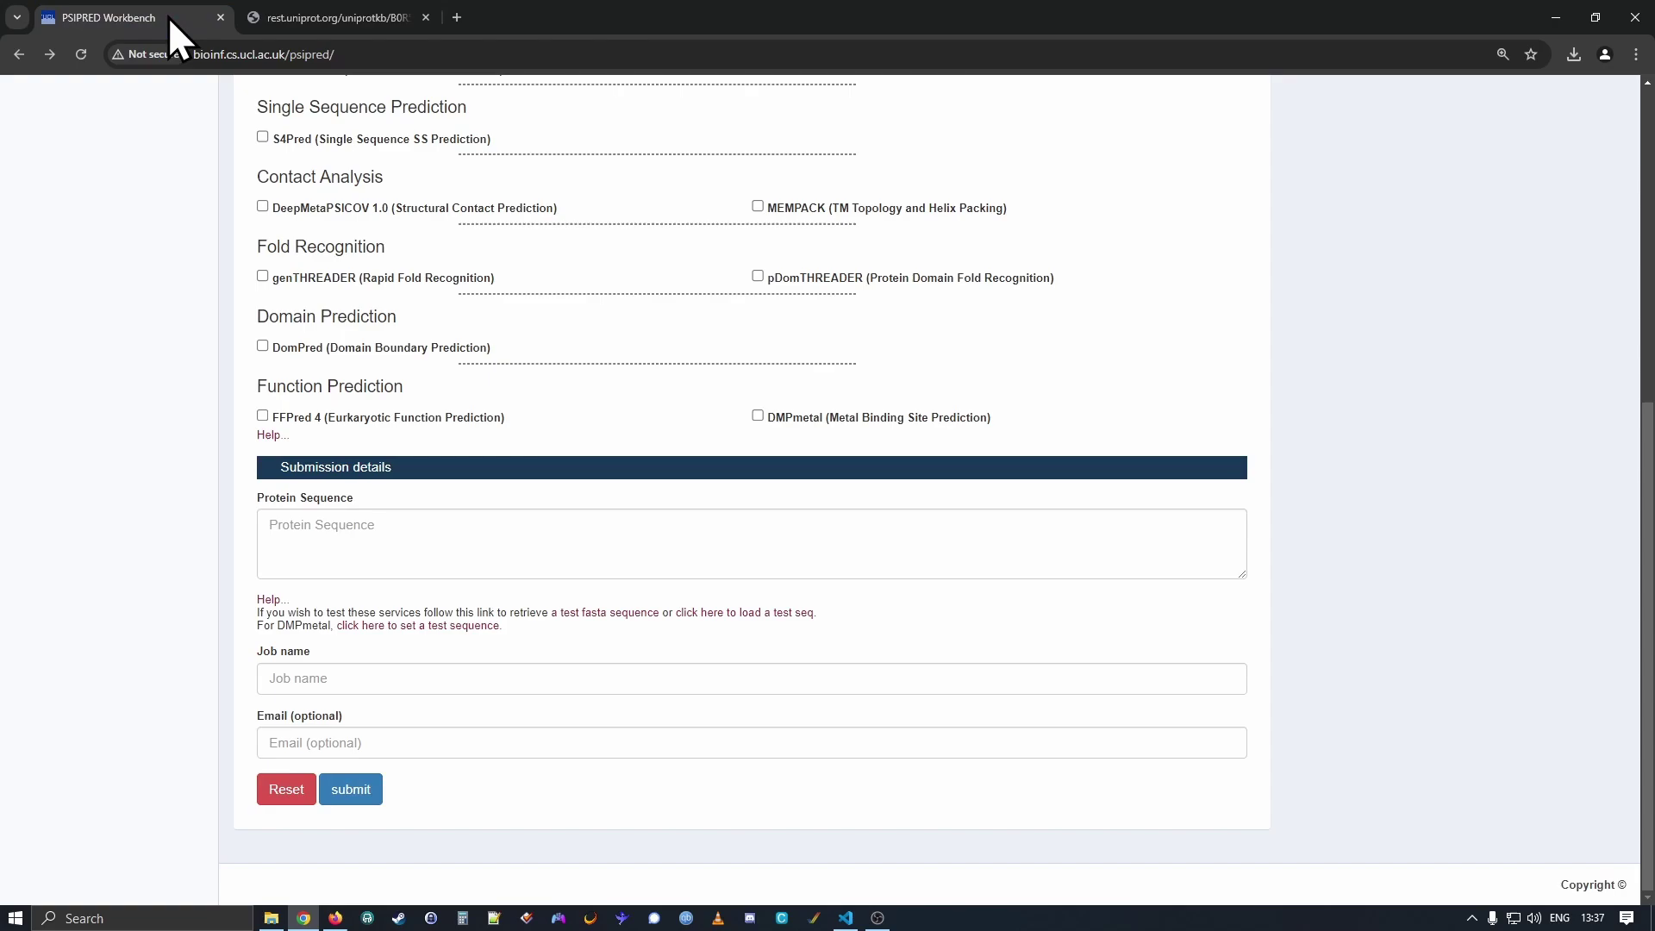
{"action": "left_click", "coordinate": [330, 527]}
{"action": "key", "text": "ctrl+v"}
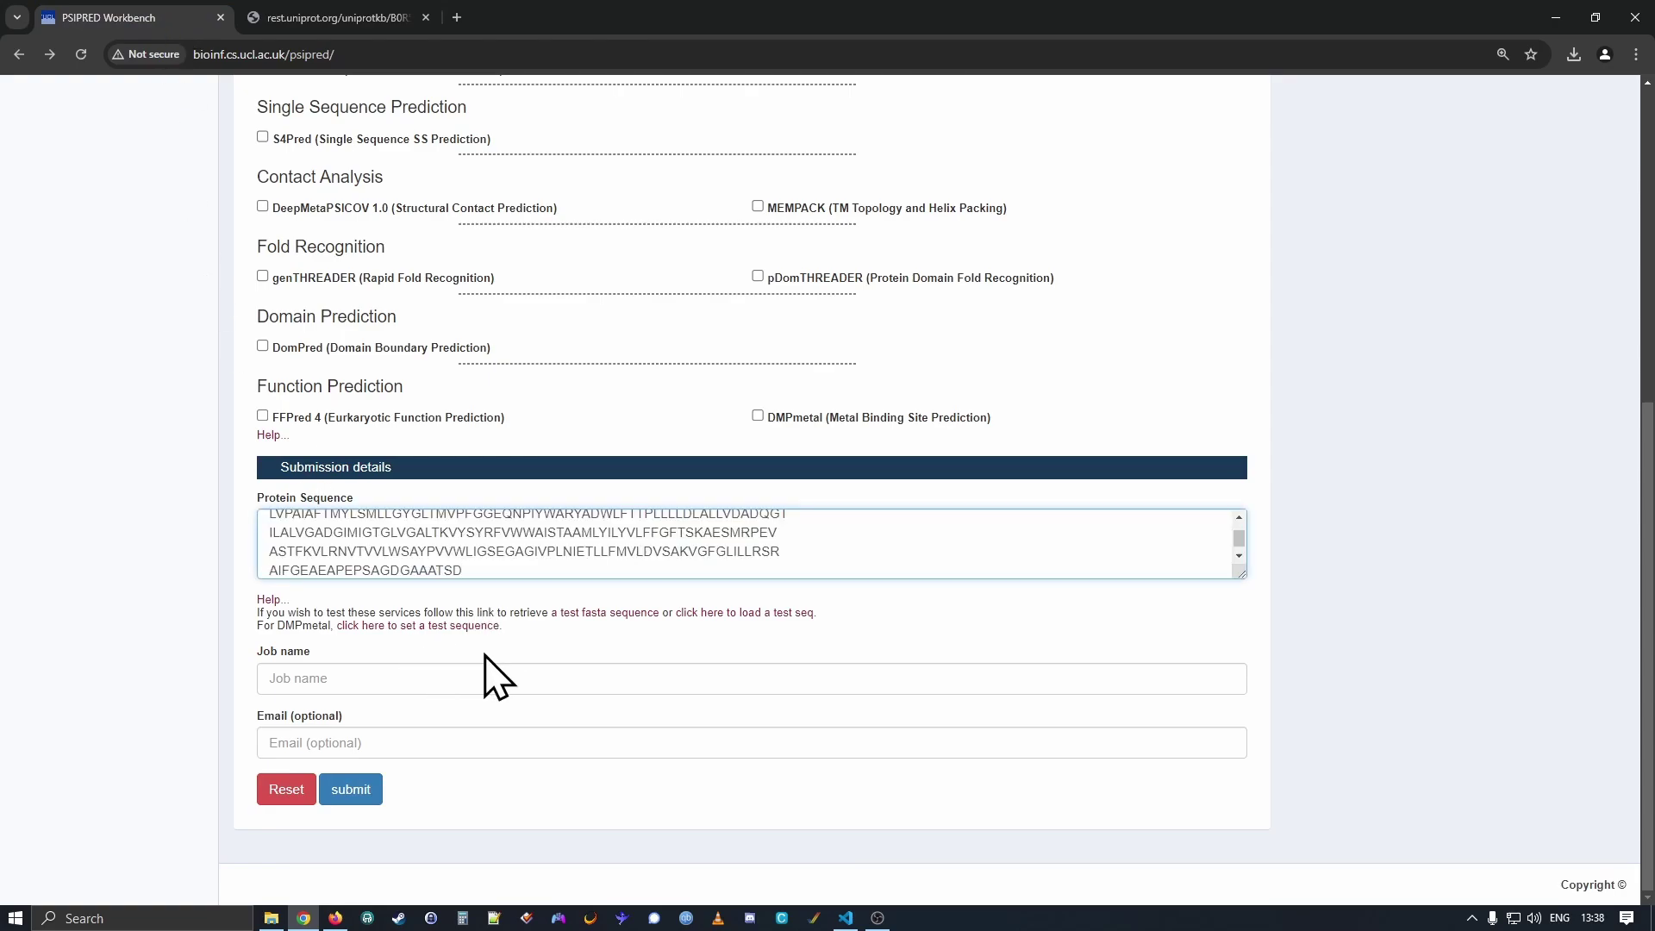
{"action": "left_click_drag", "start_coordinate": [1235, 575], "coordinate": [1246, 692]}
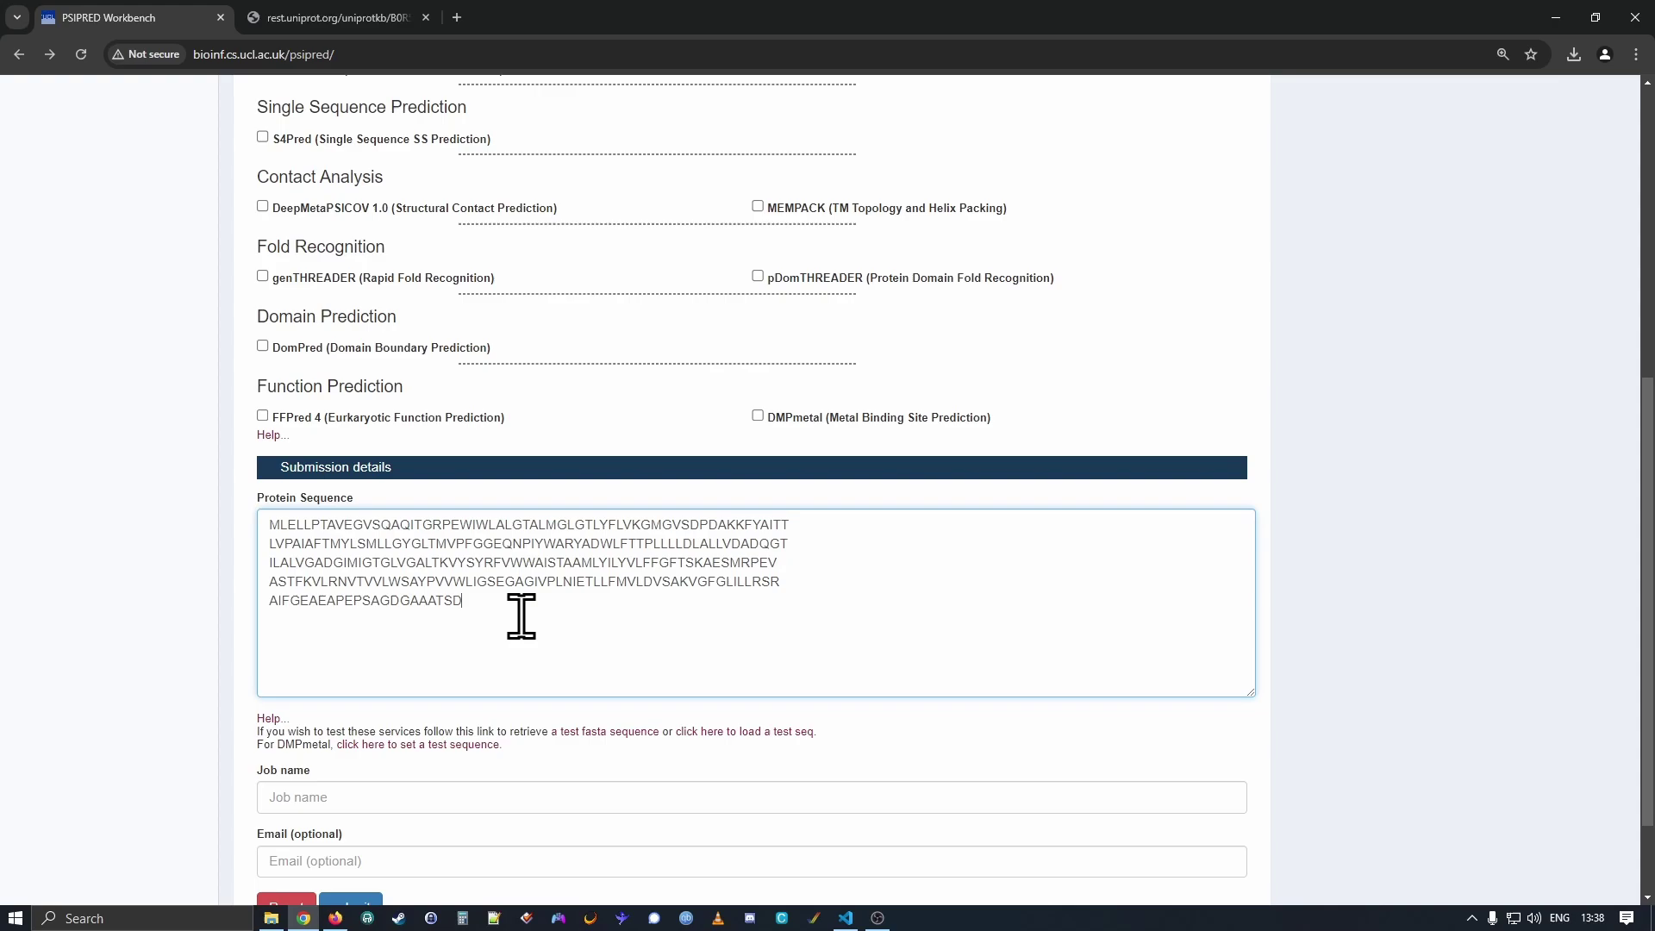
{"action": "scroll", "coordinate": [155, 528], "scroll_direction": "down", "scroll_amount": 2}
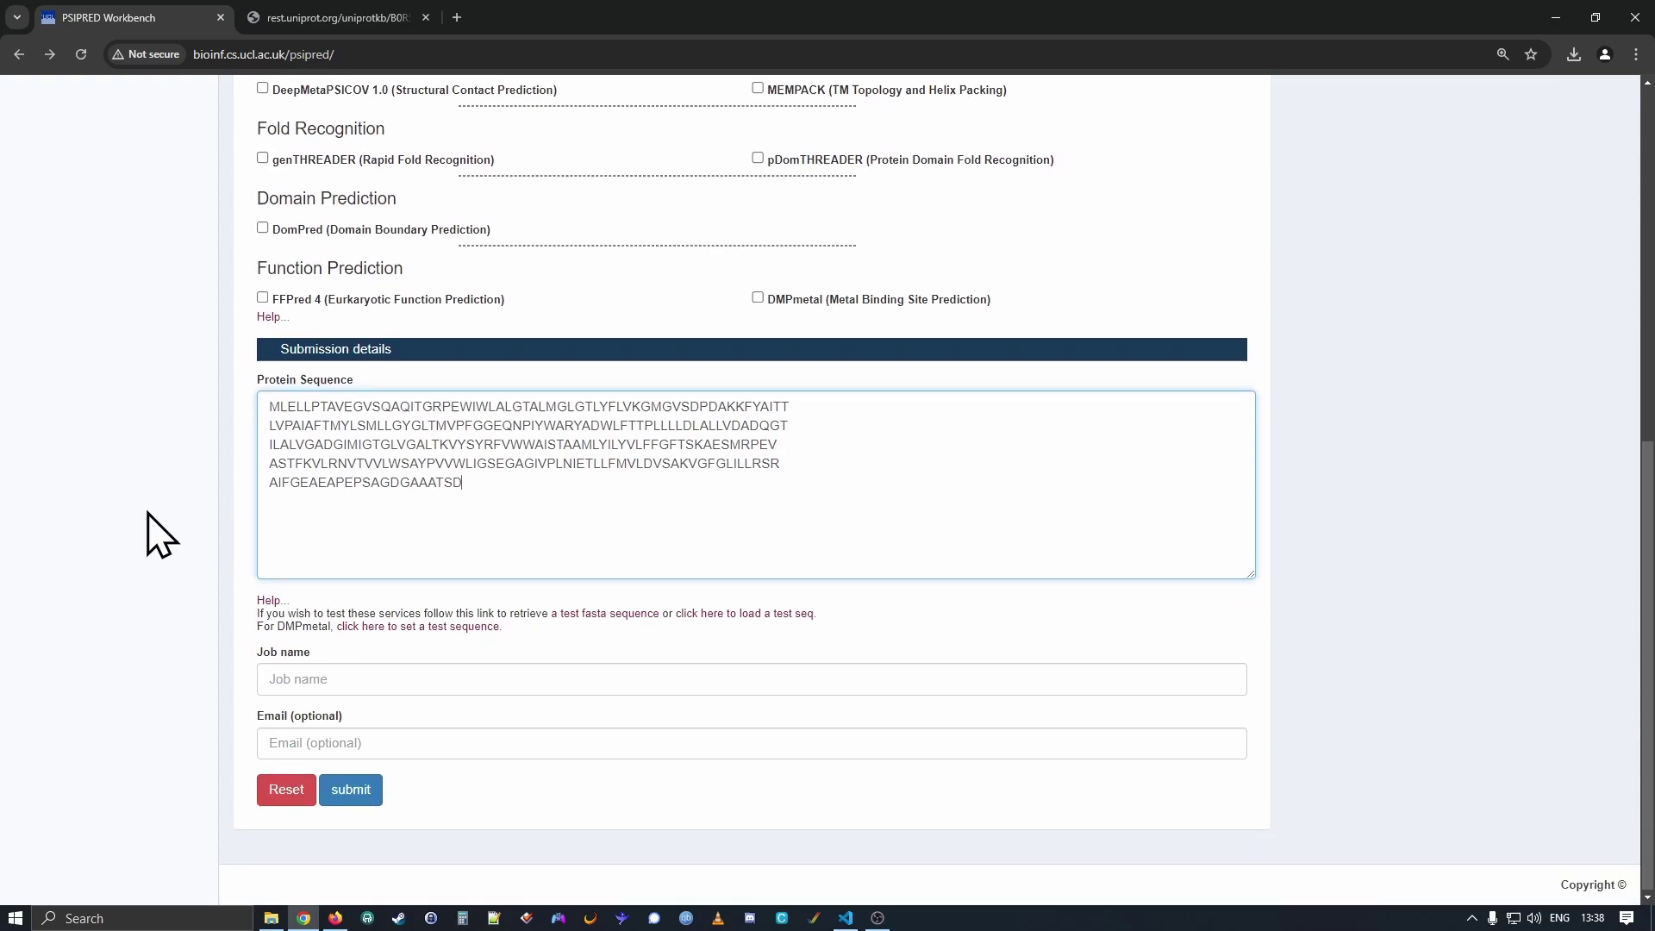
- Name the job 'test', autofill the notification email, and submit the PSIPRED job
{"action": "left_click", "coordinate": [360, 678]}
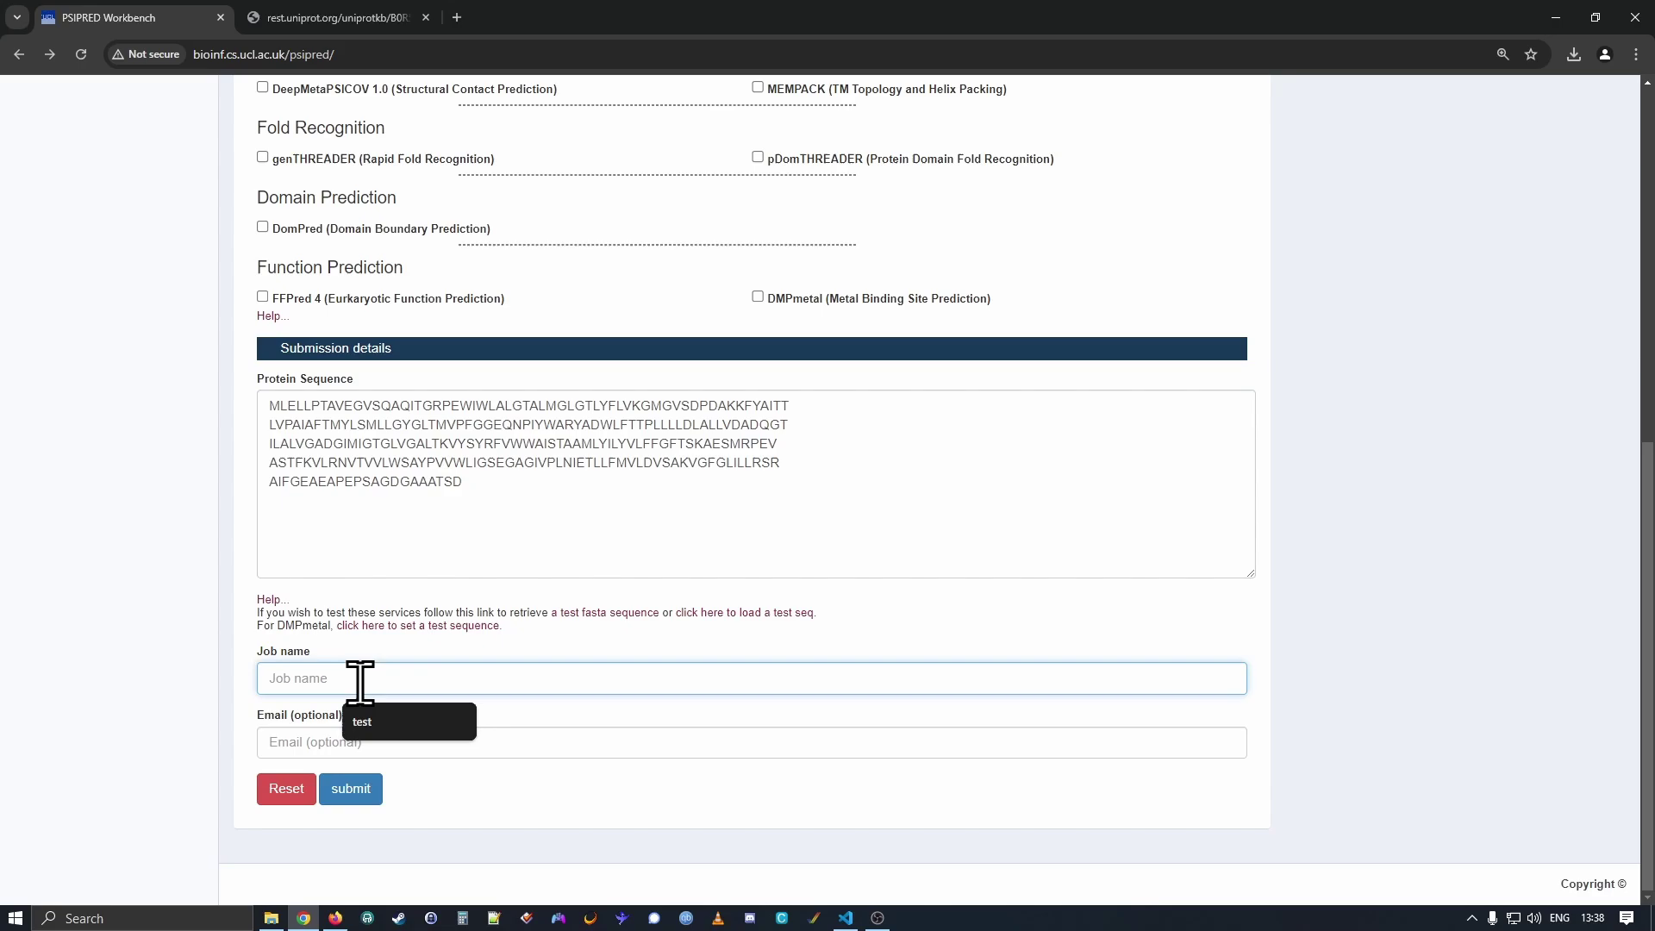
{"action": "type", "text": "test"}
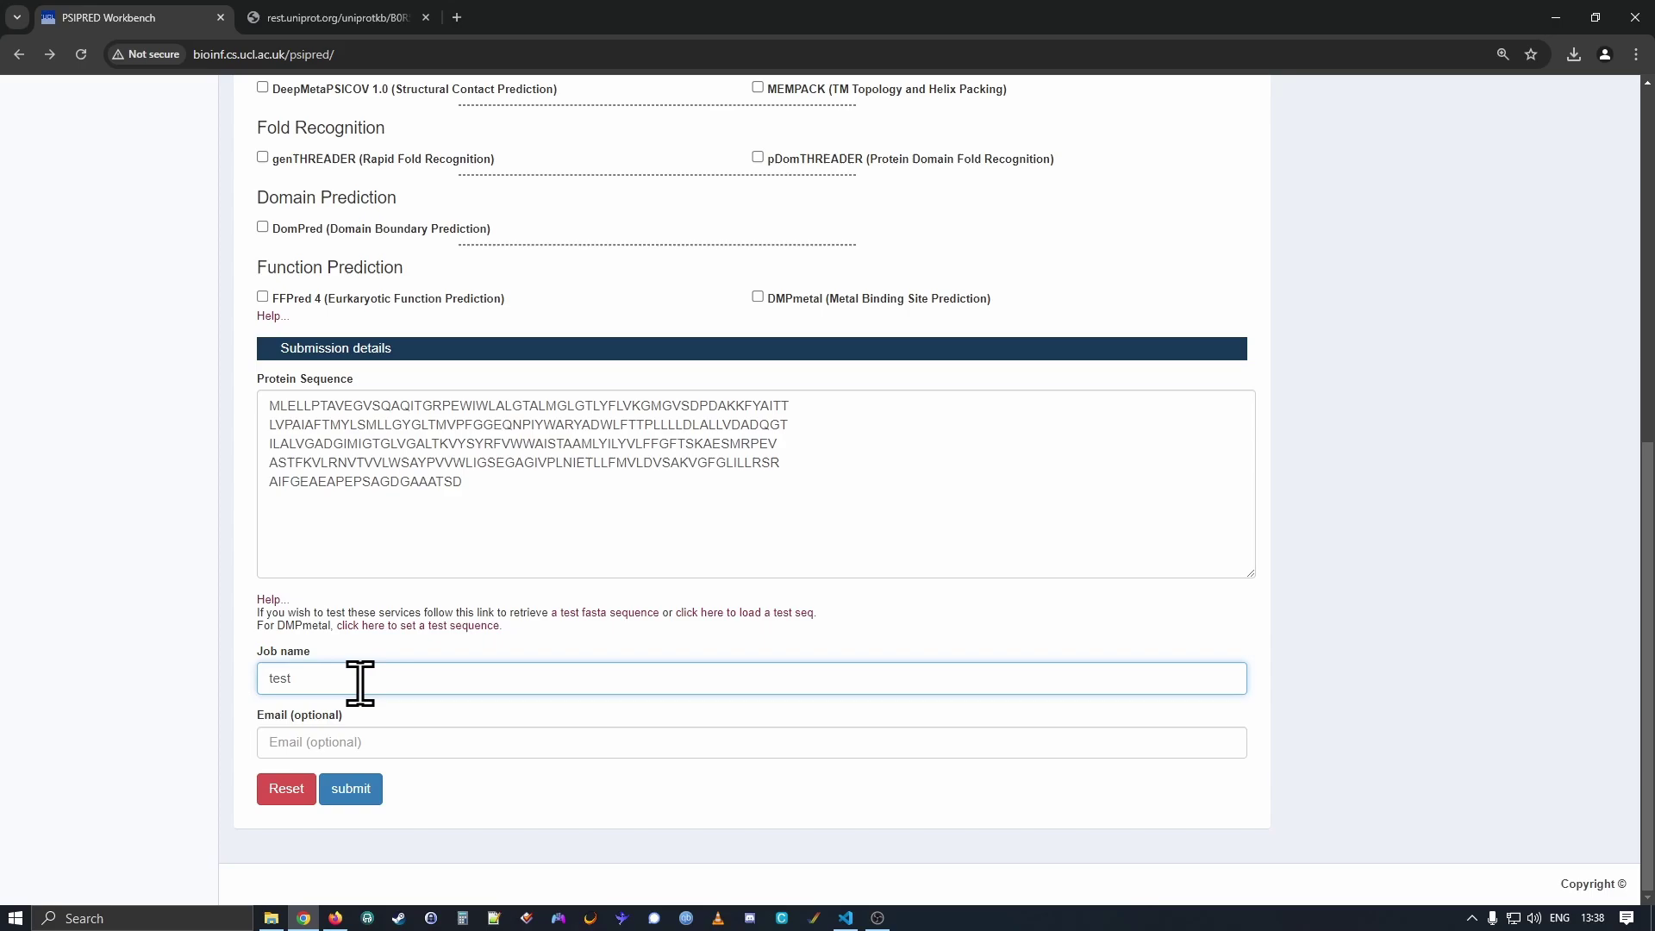
{"action": "key", "text": "Tab"}
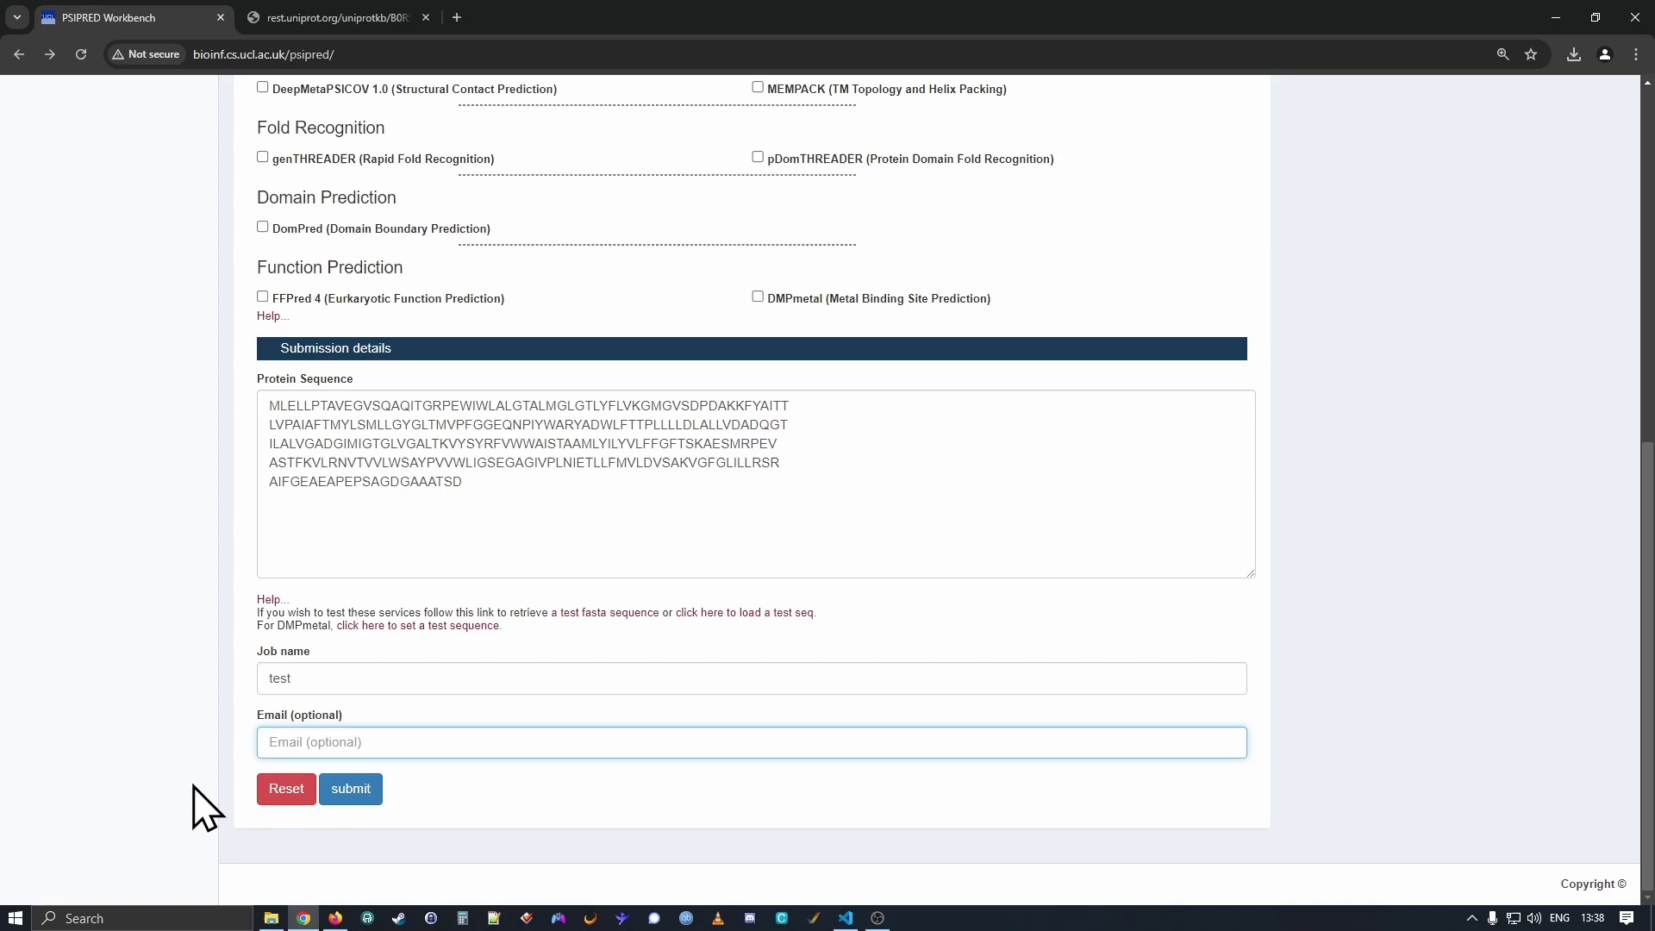
{"action": "type", "text": "dani"}
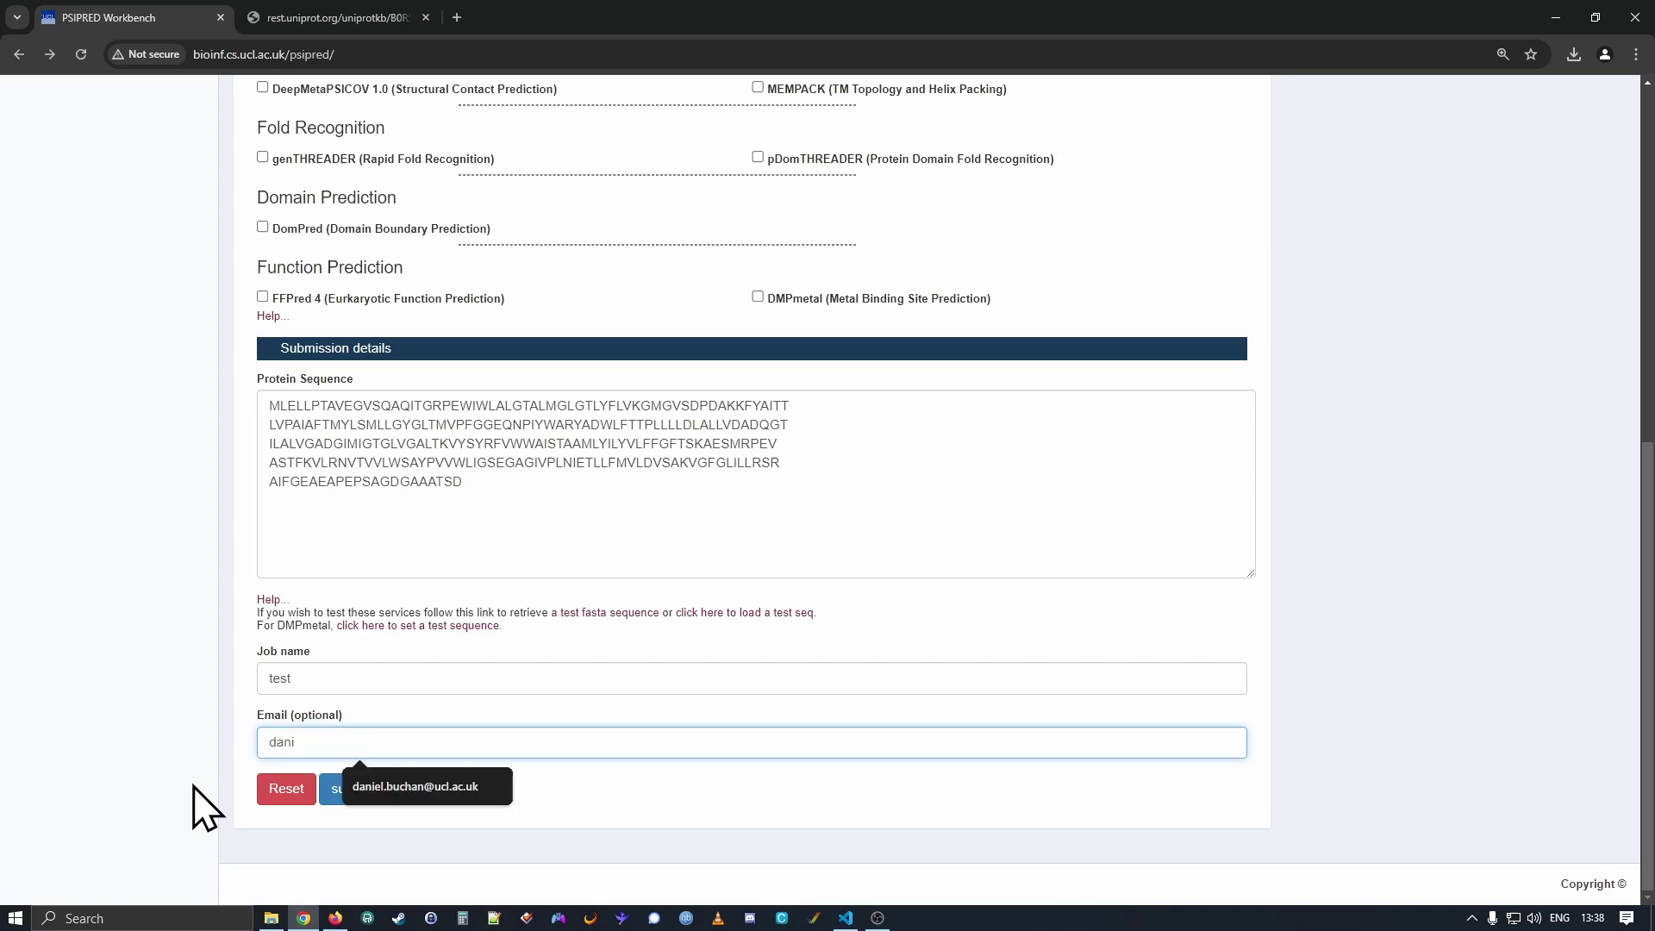
{"action": "left_click", "coordinate": [448, 784]}
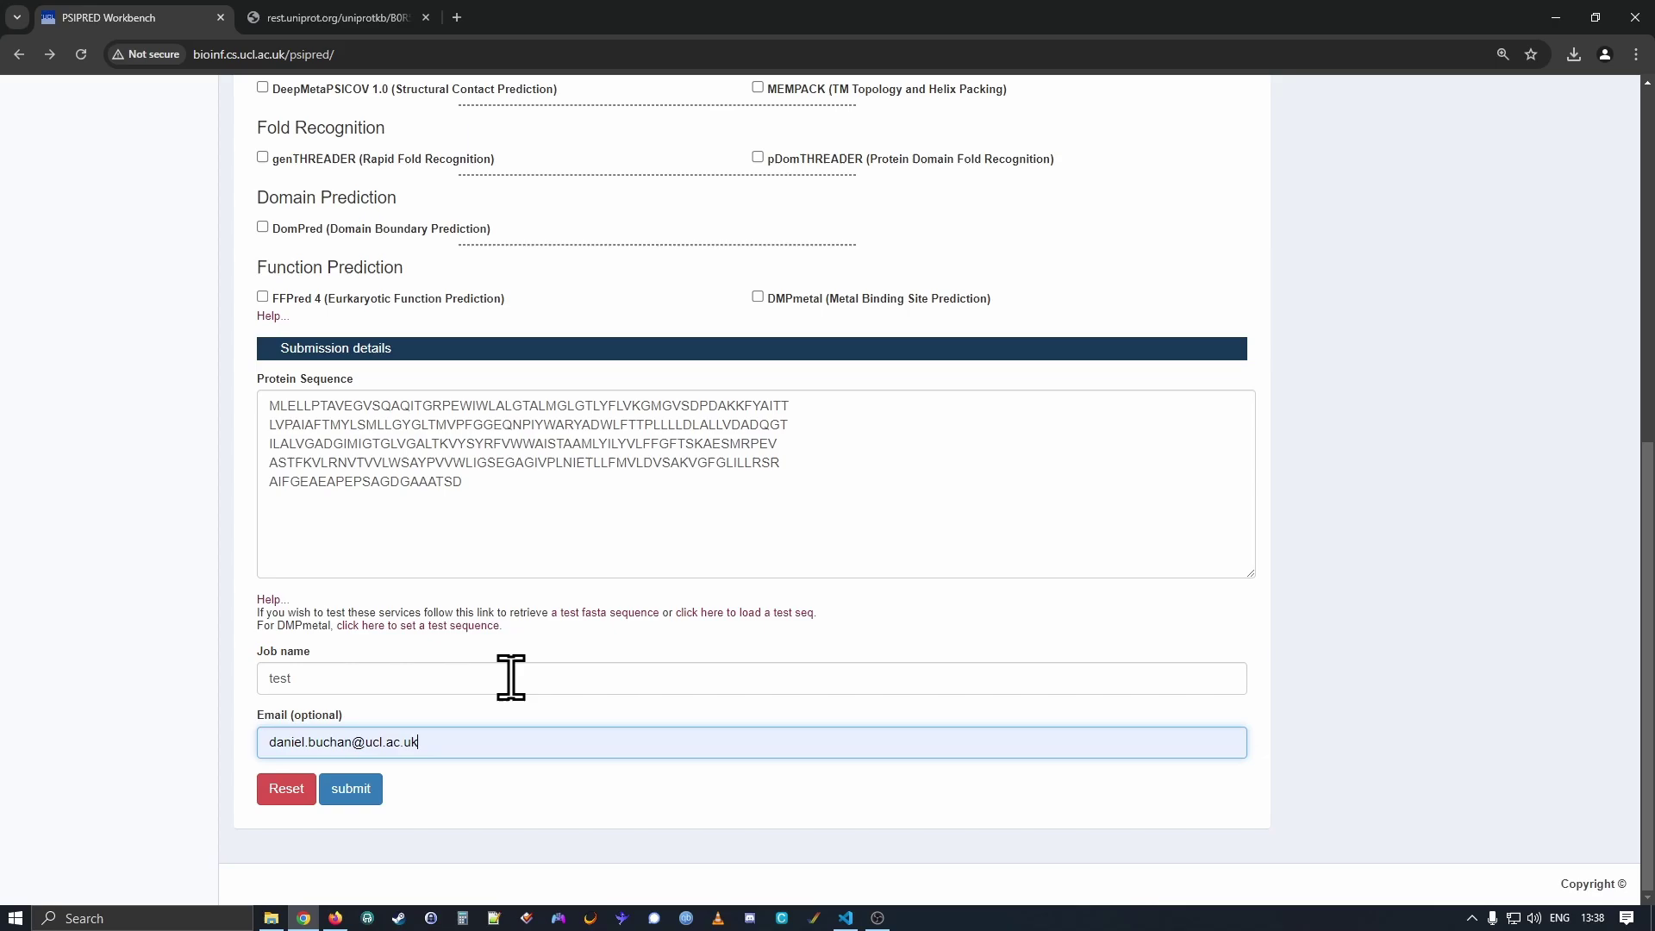
{"action": "left_click", "coordinate": [351, 789]}
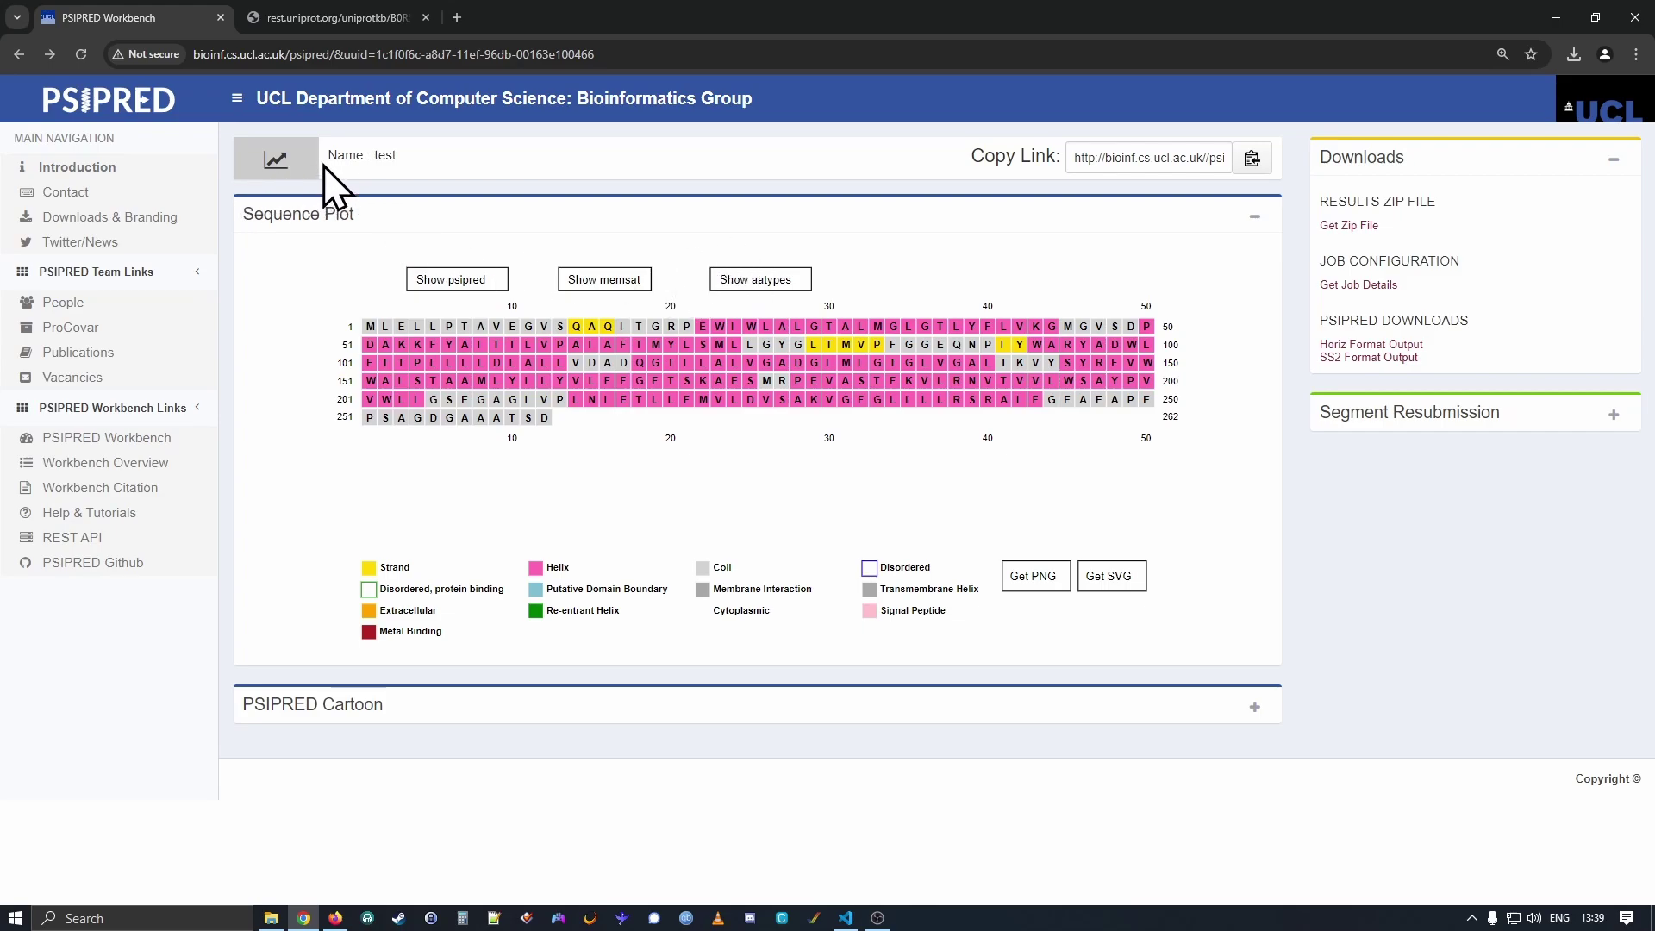
- Copy the test job's results URL from the Copy Link field to the clipboard
{"action": "left_click_drag", "start_coordinate": [332, 153], "coordinate": [436, 174]}
{"action": "left_click", "coordinate": [441, 179]}
{"action": "left_click_drag", "start_coordinate": [1100, 158], "coordinate": [1316, 158]}
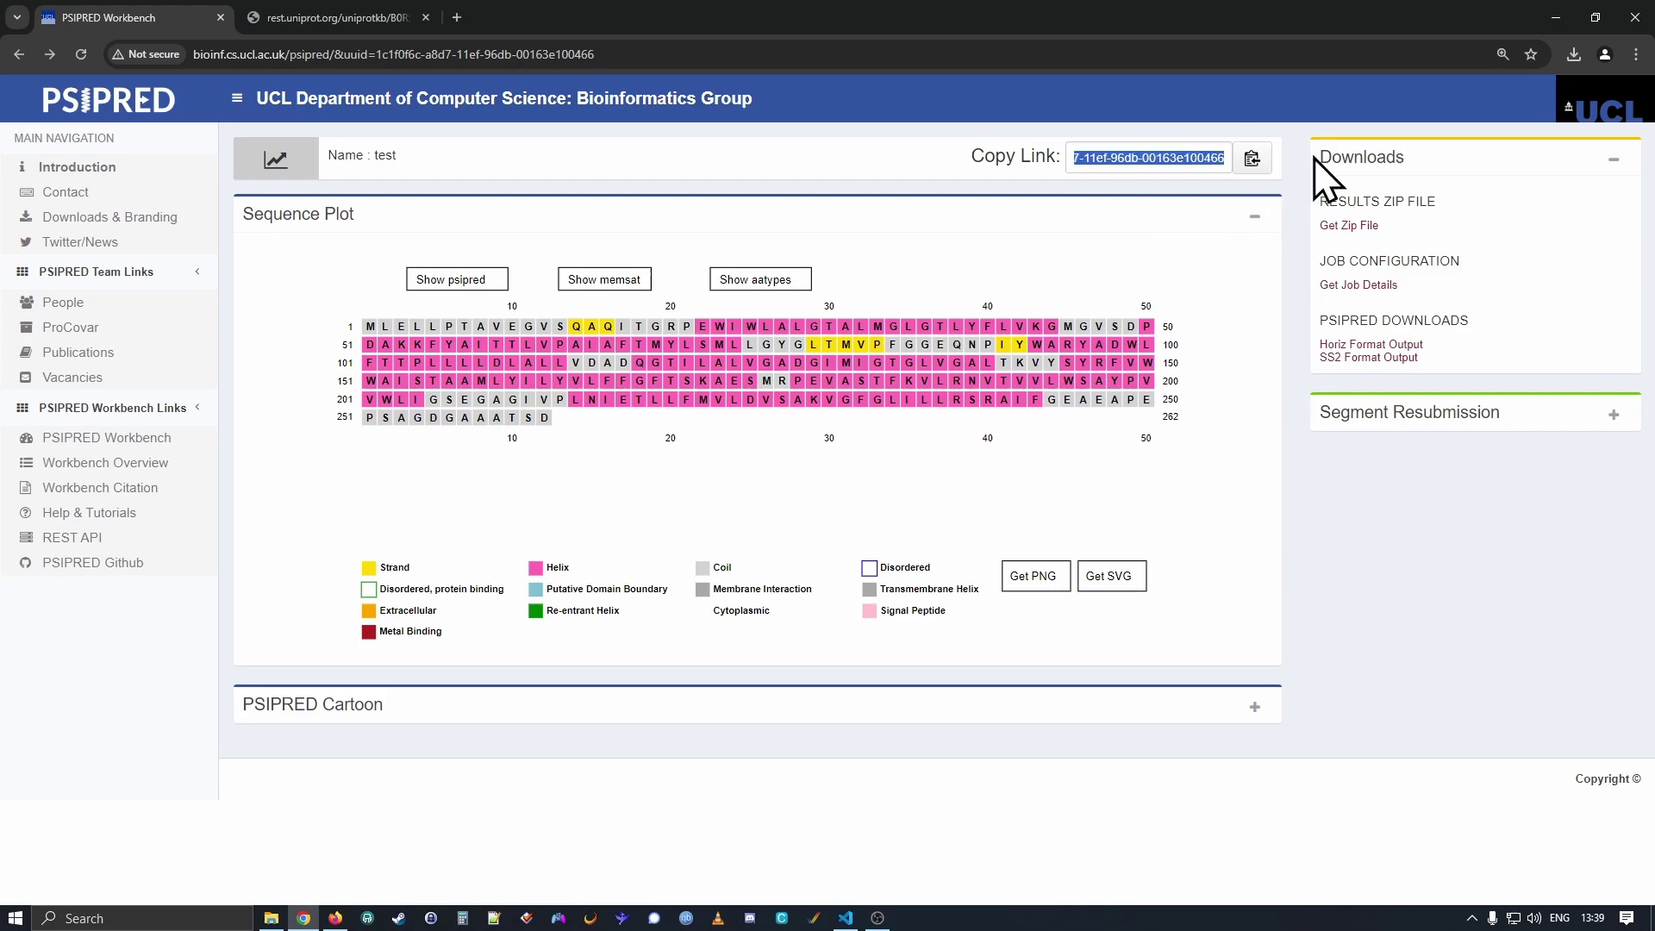
{"action": "left_click", "coordinate": [1174, 157]}
{"action": "left_click", "coordinate": [1252, 162]}
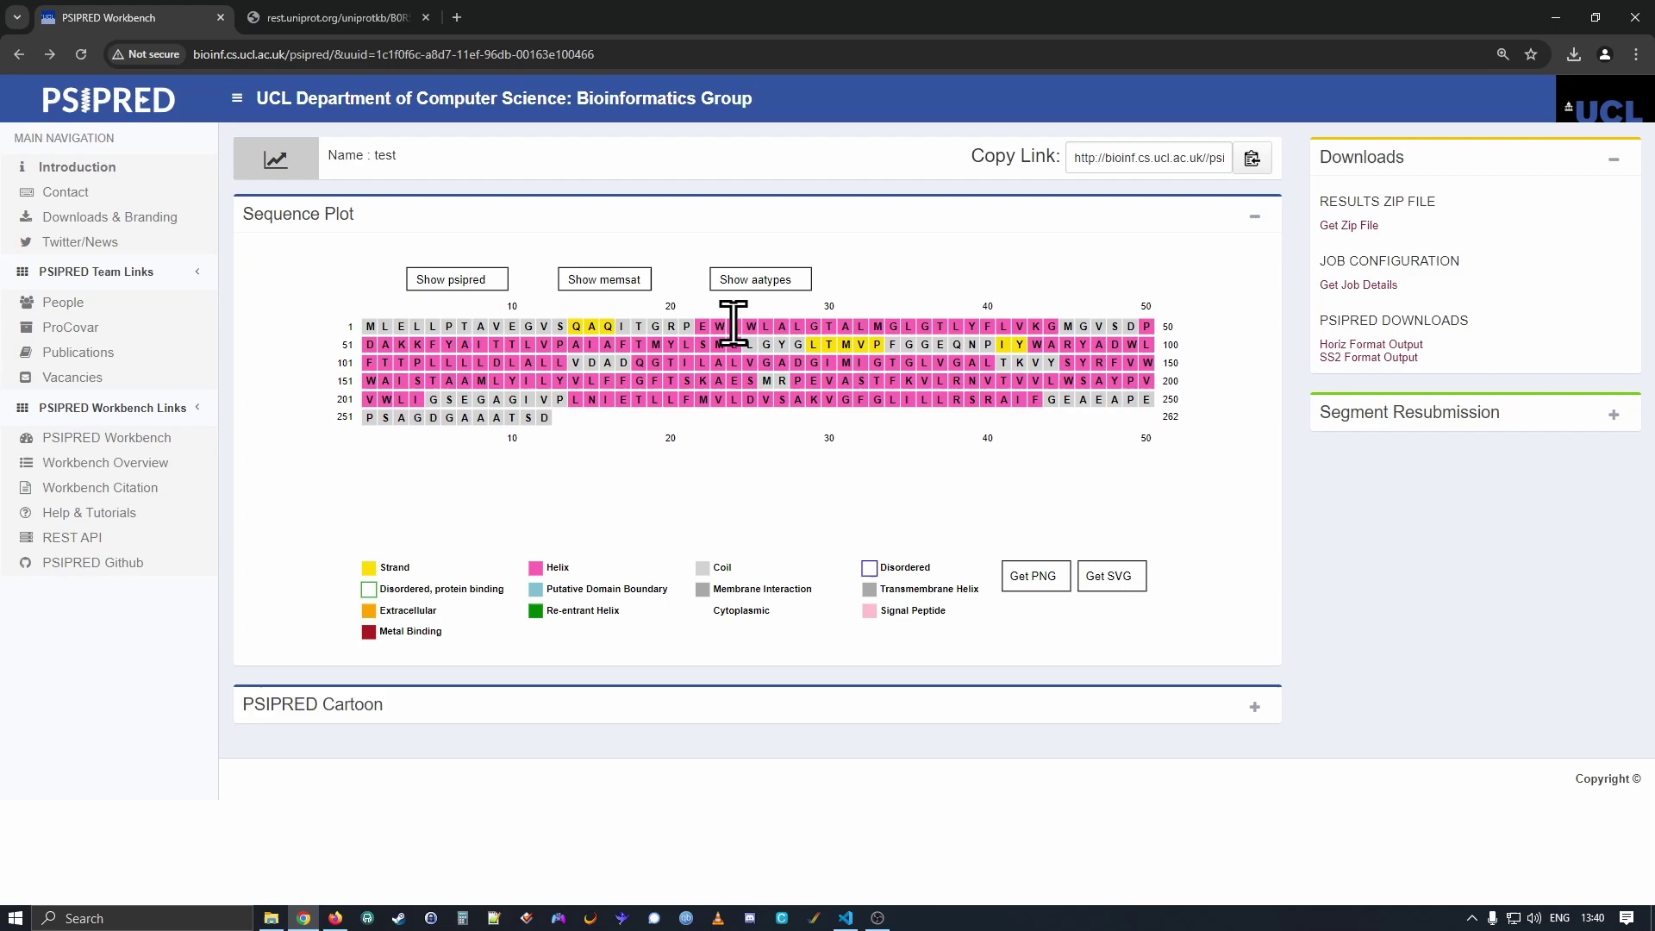
- Toggle the plot to amino-acid colours and back to PSIPRED colours, then download PNG and SVG
{"action": "left_click", "coordinate": [752, 279]}
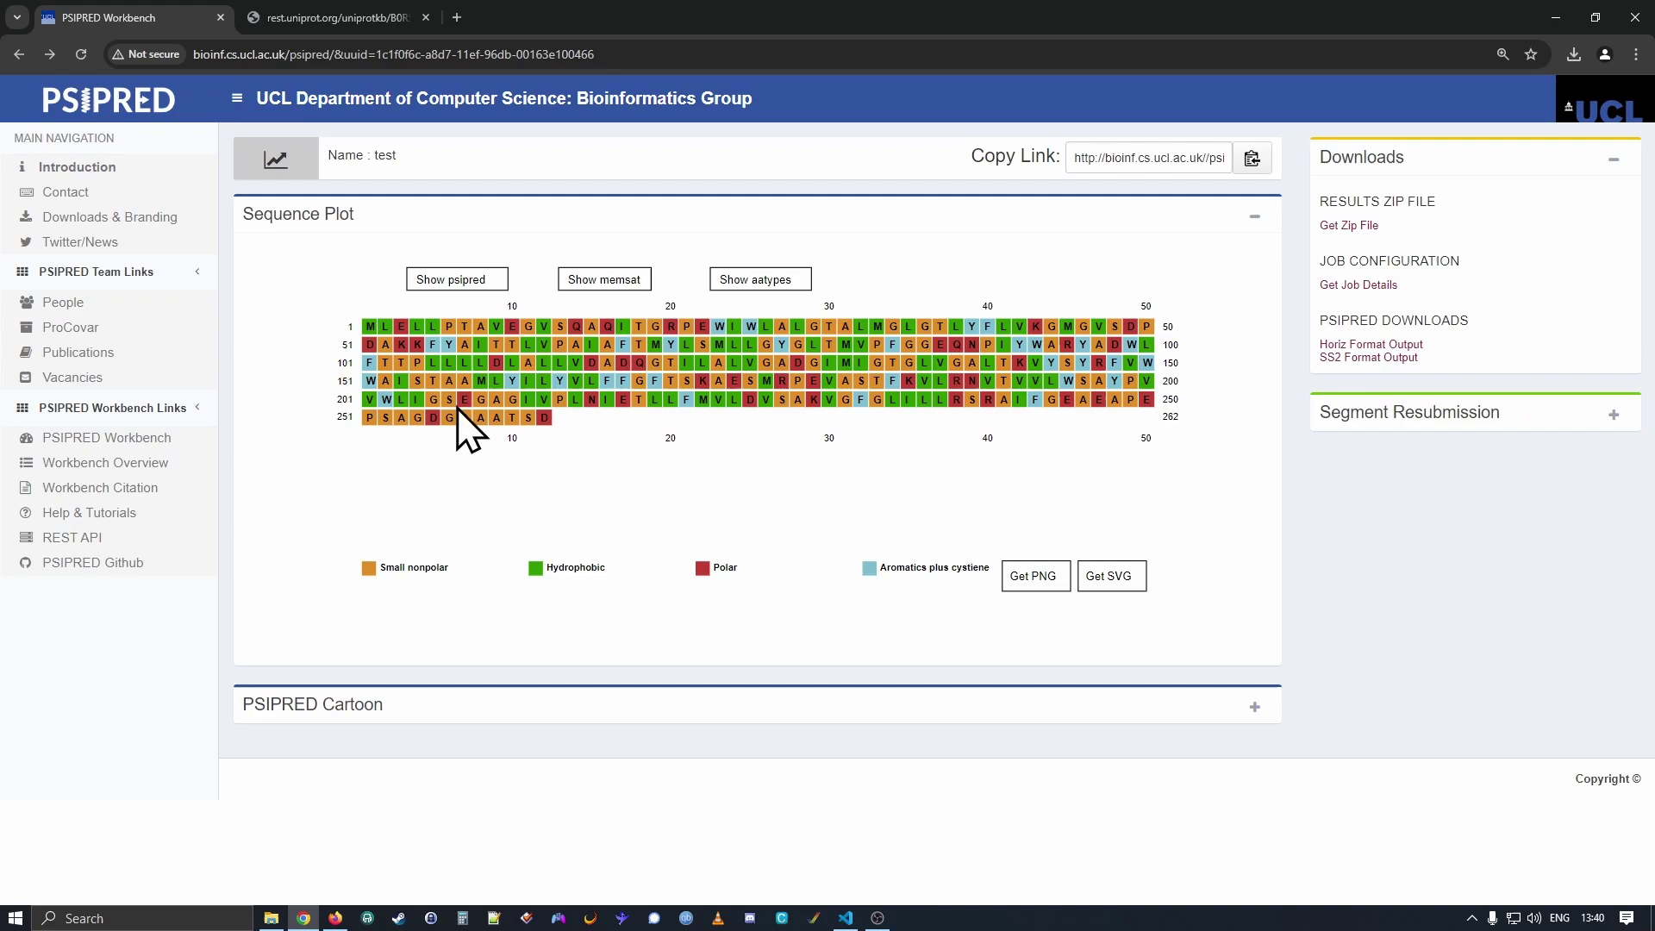
{"action": "left_click", "coordinate": [459, 274]}
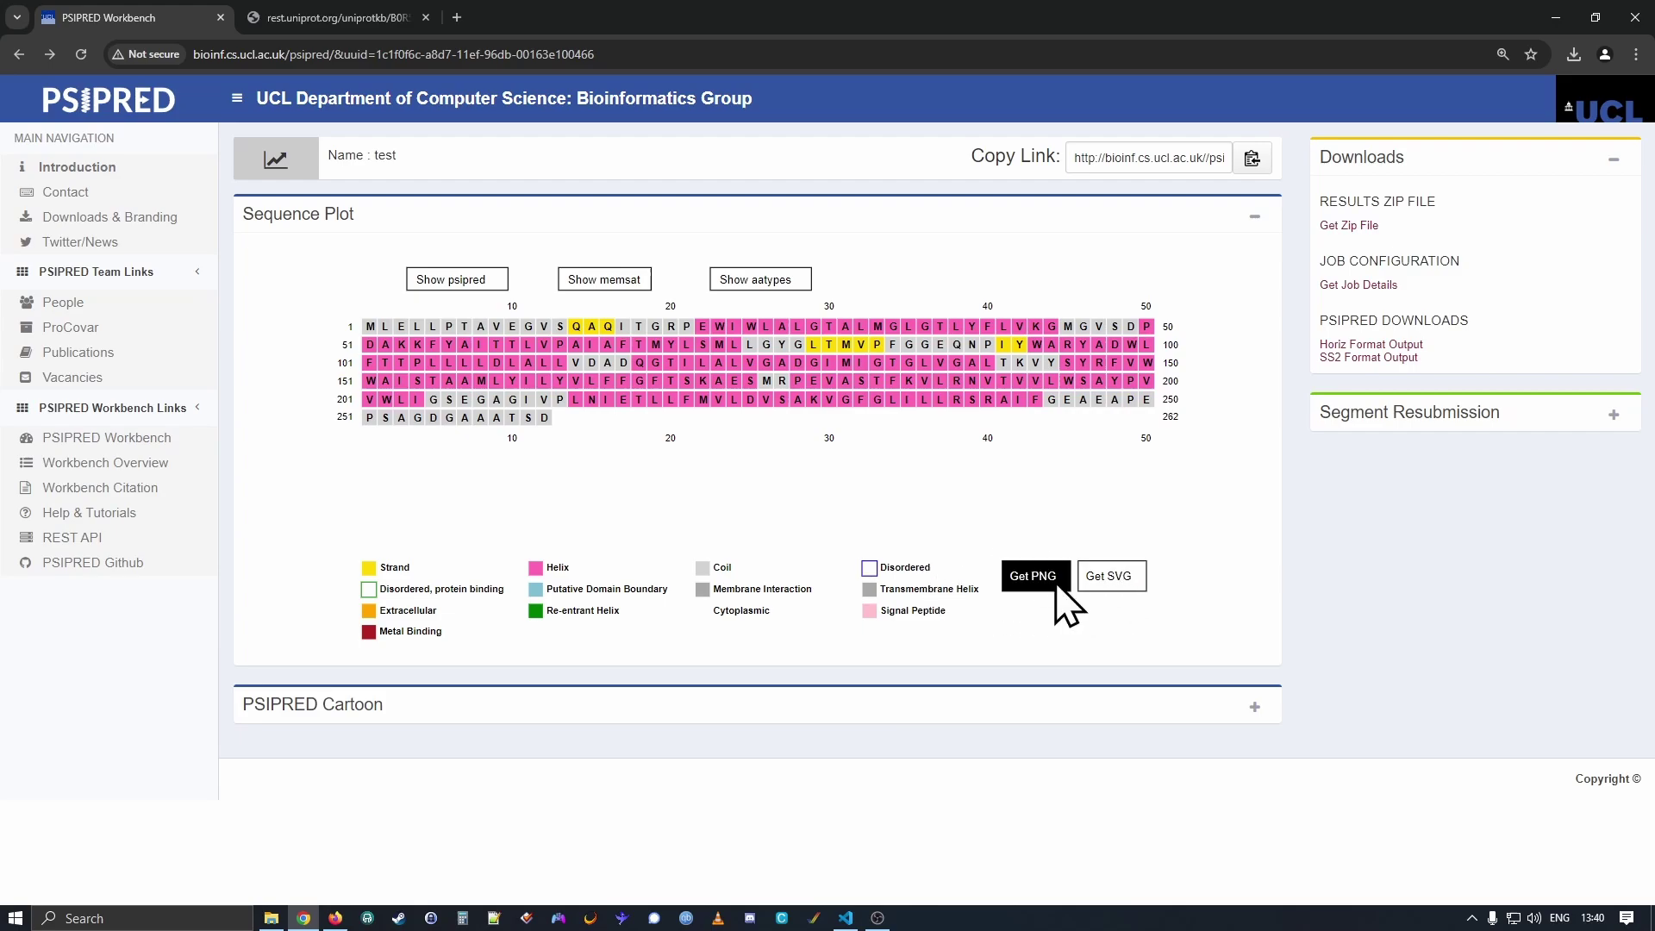
{"action": "left_click", "coordinate": [1033, 577]}
{"action": "left_click", "coordinate": [1105, 575]}
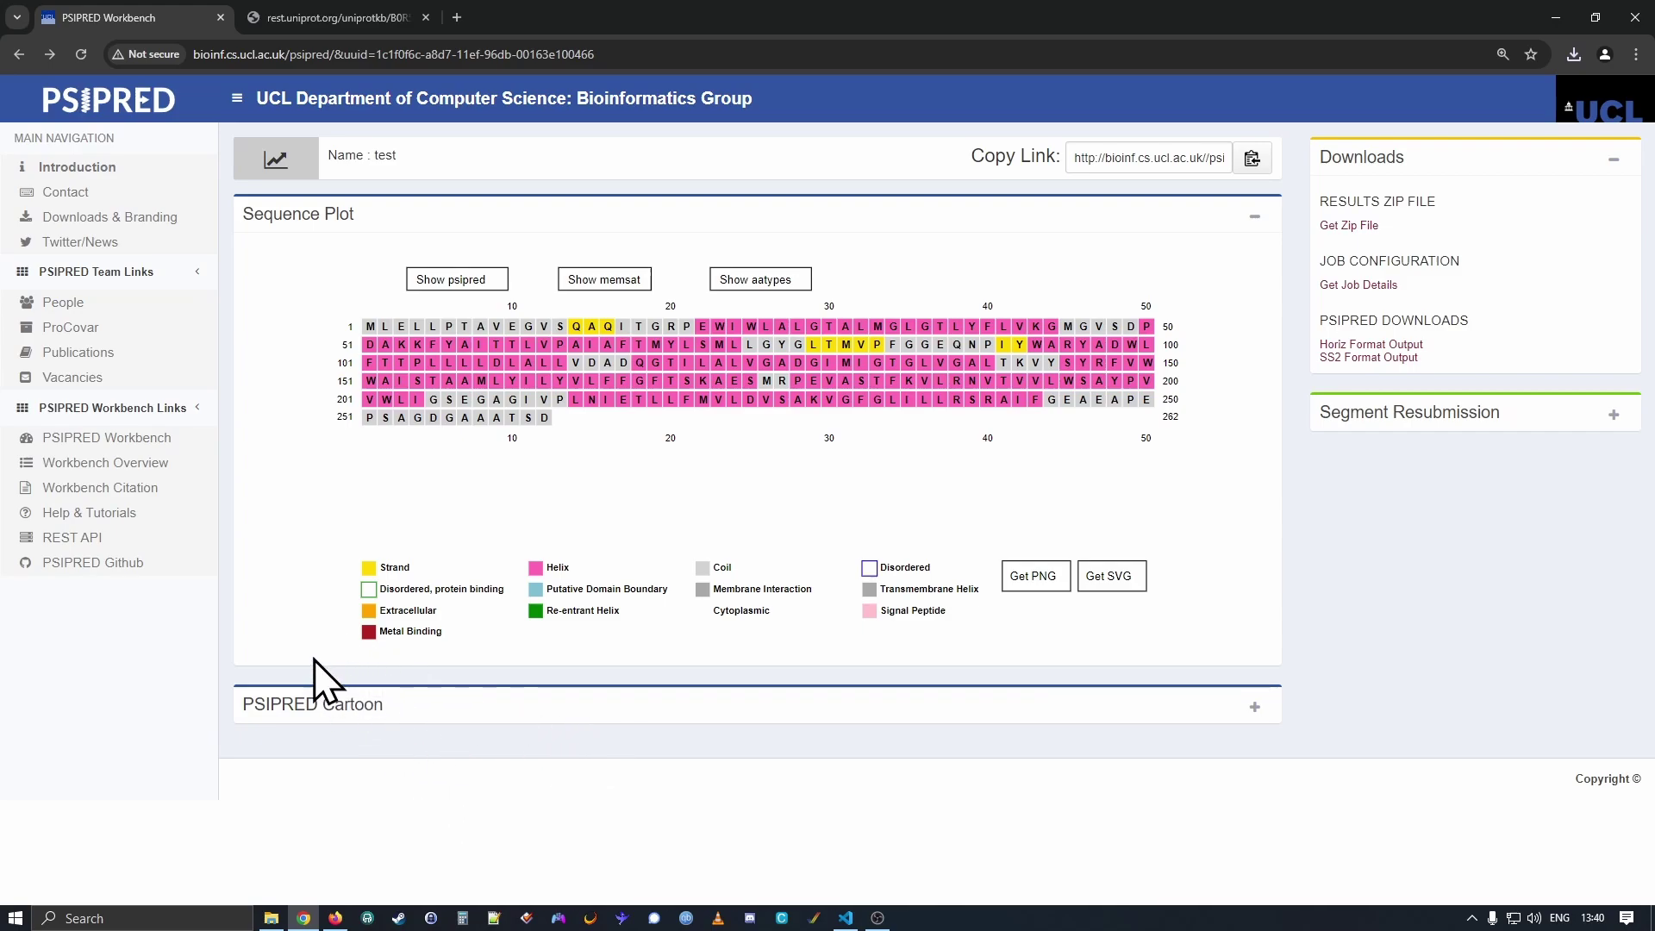
- Expand the PSIPRED Cartoon panel and highlight coil and strand predictions in its rows
{"action": "left_click", "coordinate": [1254, 707]}
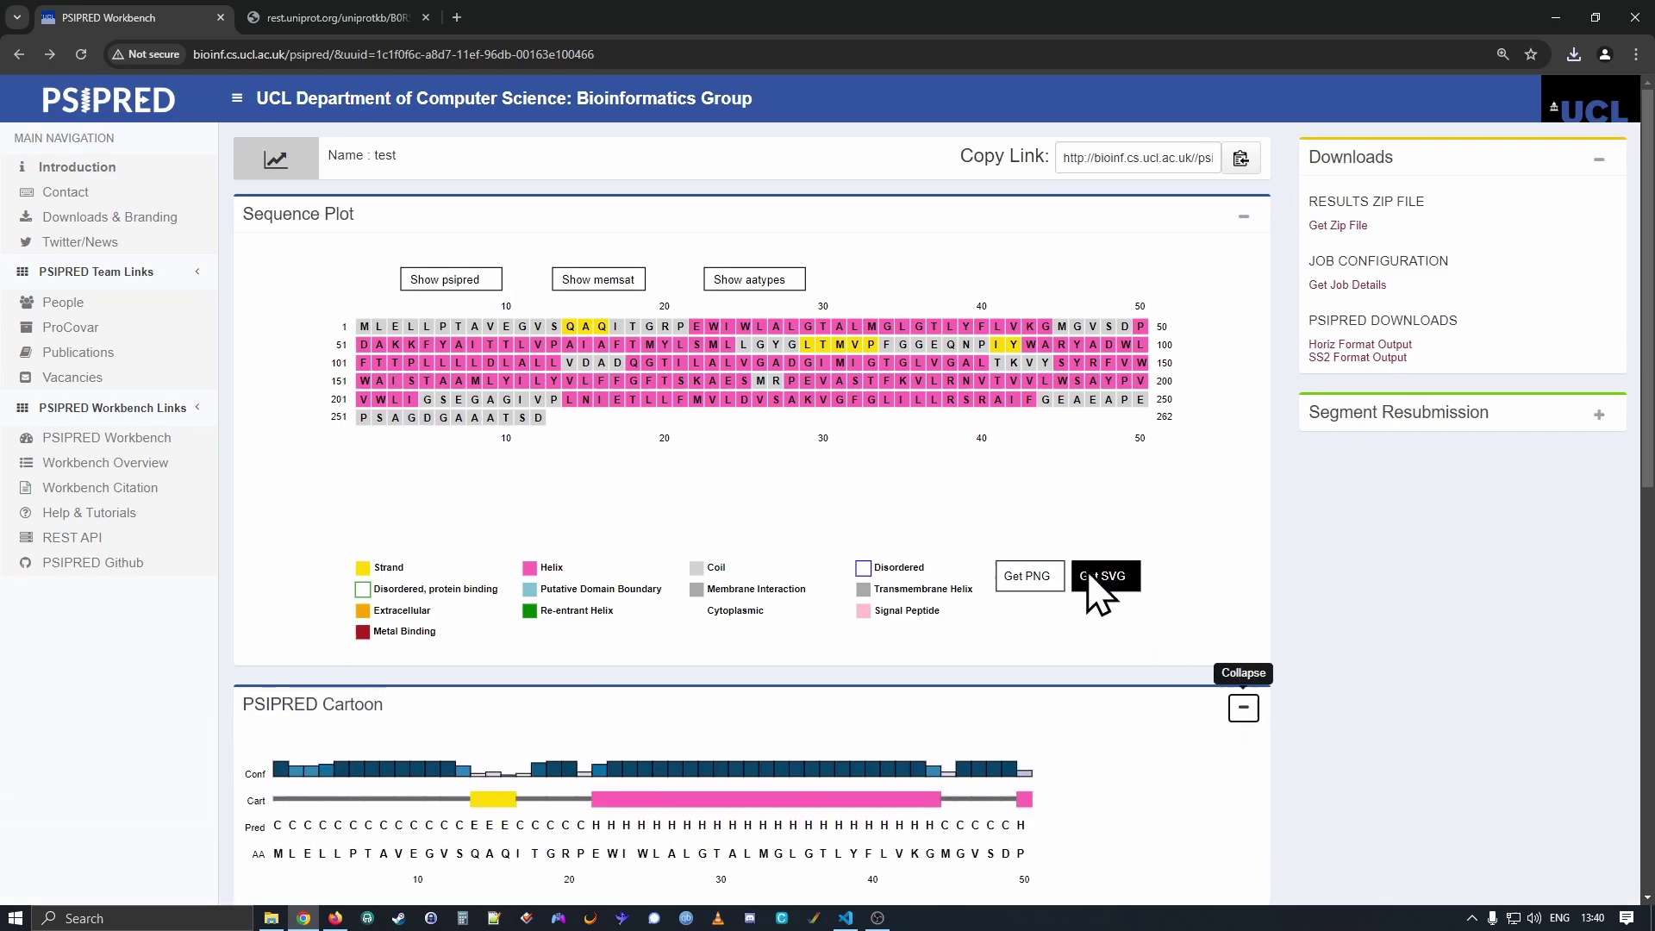
{"action": "scroll", "coordinate": [1101, 578], "scroll_direction": "down", "scroll_amount": 1}
{"action": "scroll", "coordinate": [1101, 578], "scroll_direction": "down", "scroll_amount": 6}
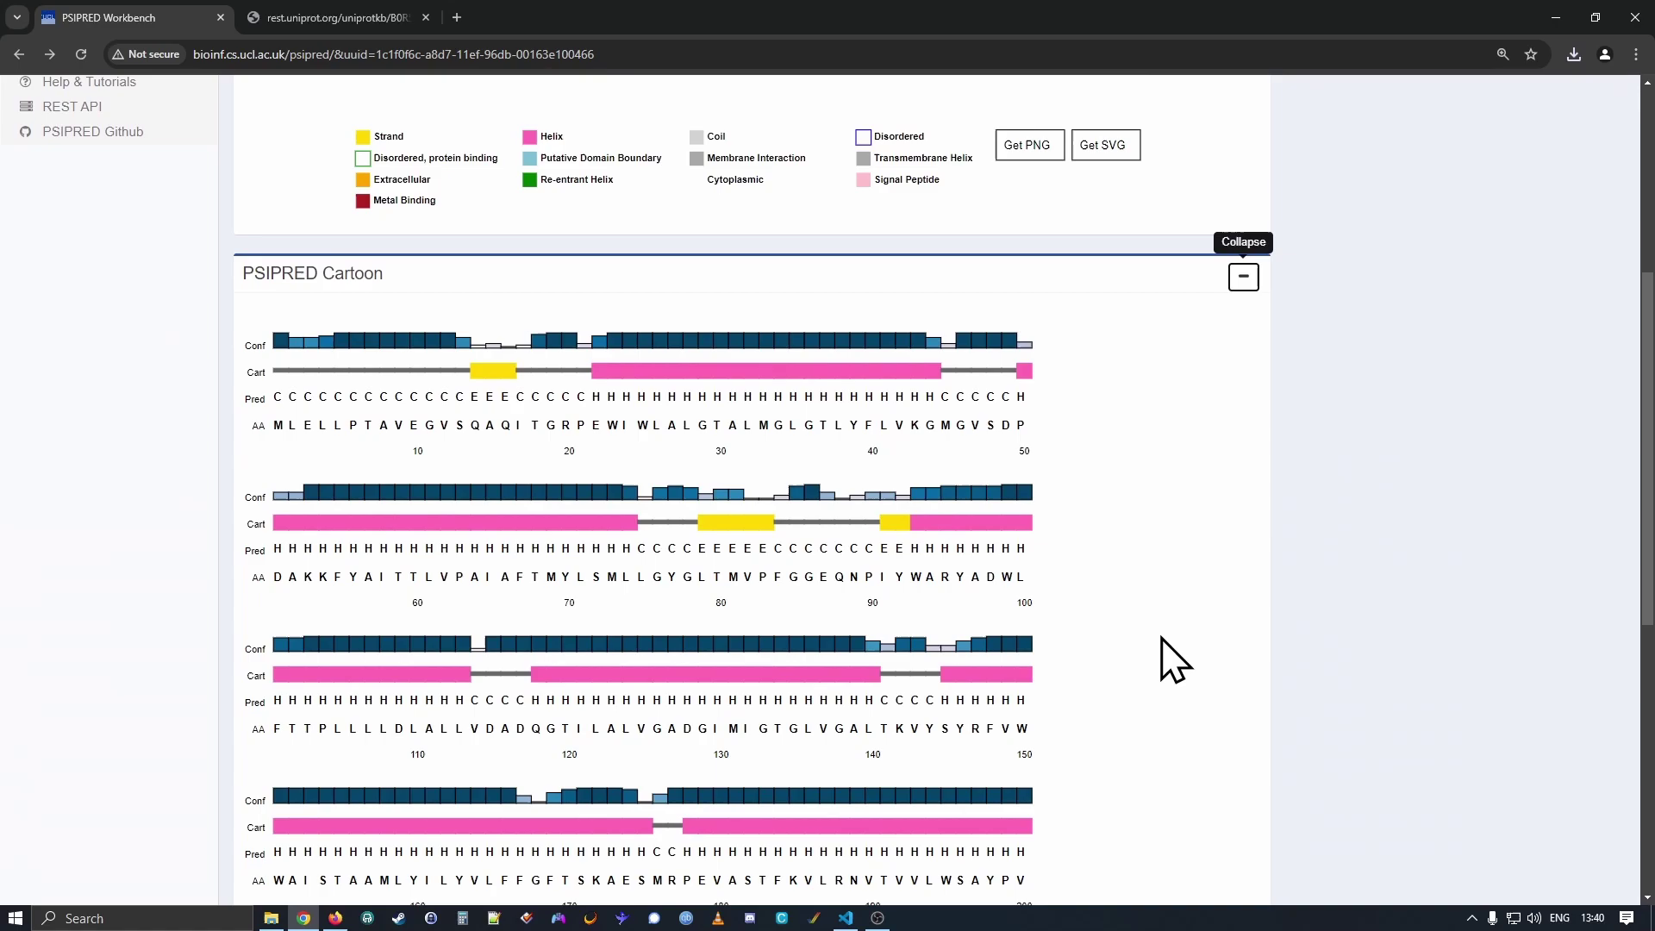
{"action": "scroll", "coordinate": [1168, 655], "scroll_direction": "up", "scroll_amount": 2}
{"action": "mouse_move", "coordinate": [285, 396]}
{"action": "left_mouse_down"}
{"action": "mouse_move", "coordinate": [377, 397]}
{"action": "mouse_move", "coordinate": [312, 398]}
{"action": "left_mouse_up"}
{"action": "left_click_drag", "start_coordinate": [473, 397], "coordinate": [634, 399]}
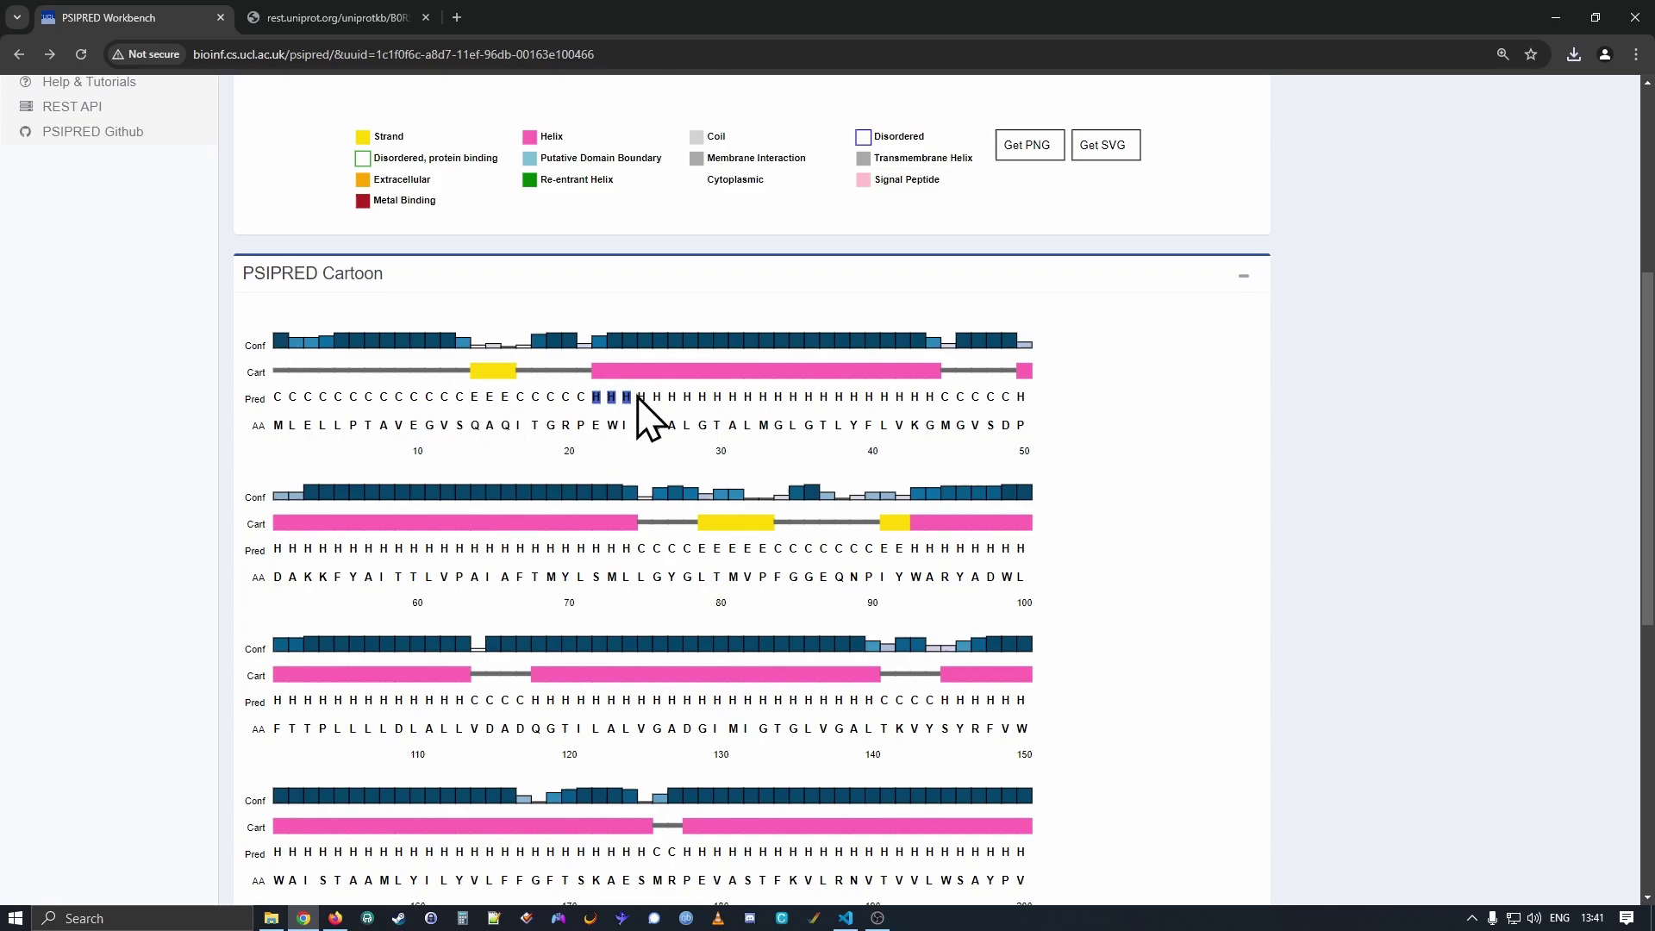
{"action": "left_click", "coordinate": [406, 460]}
{"action": "left_click_drag", "start_coordinate": [401, 452], "coordinate": [447, 451]}
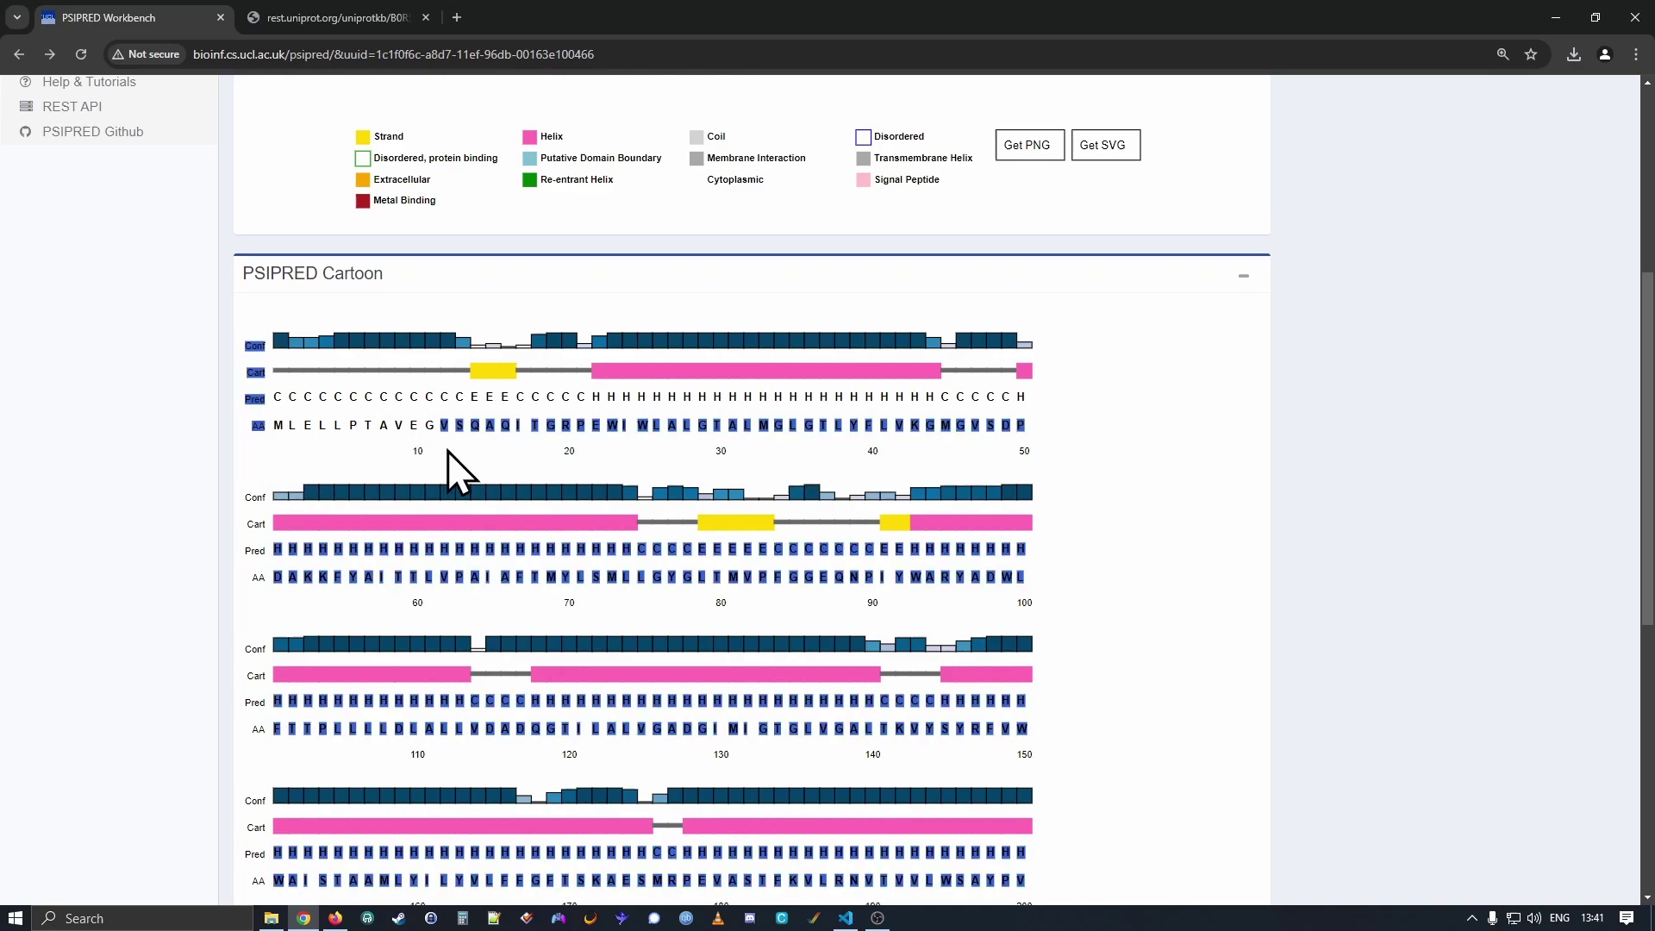
{"action": "left_click", "coordinate": [552, 474]}
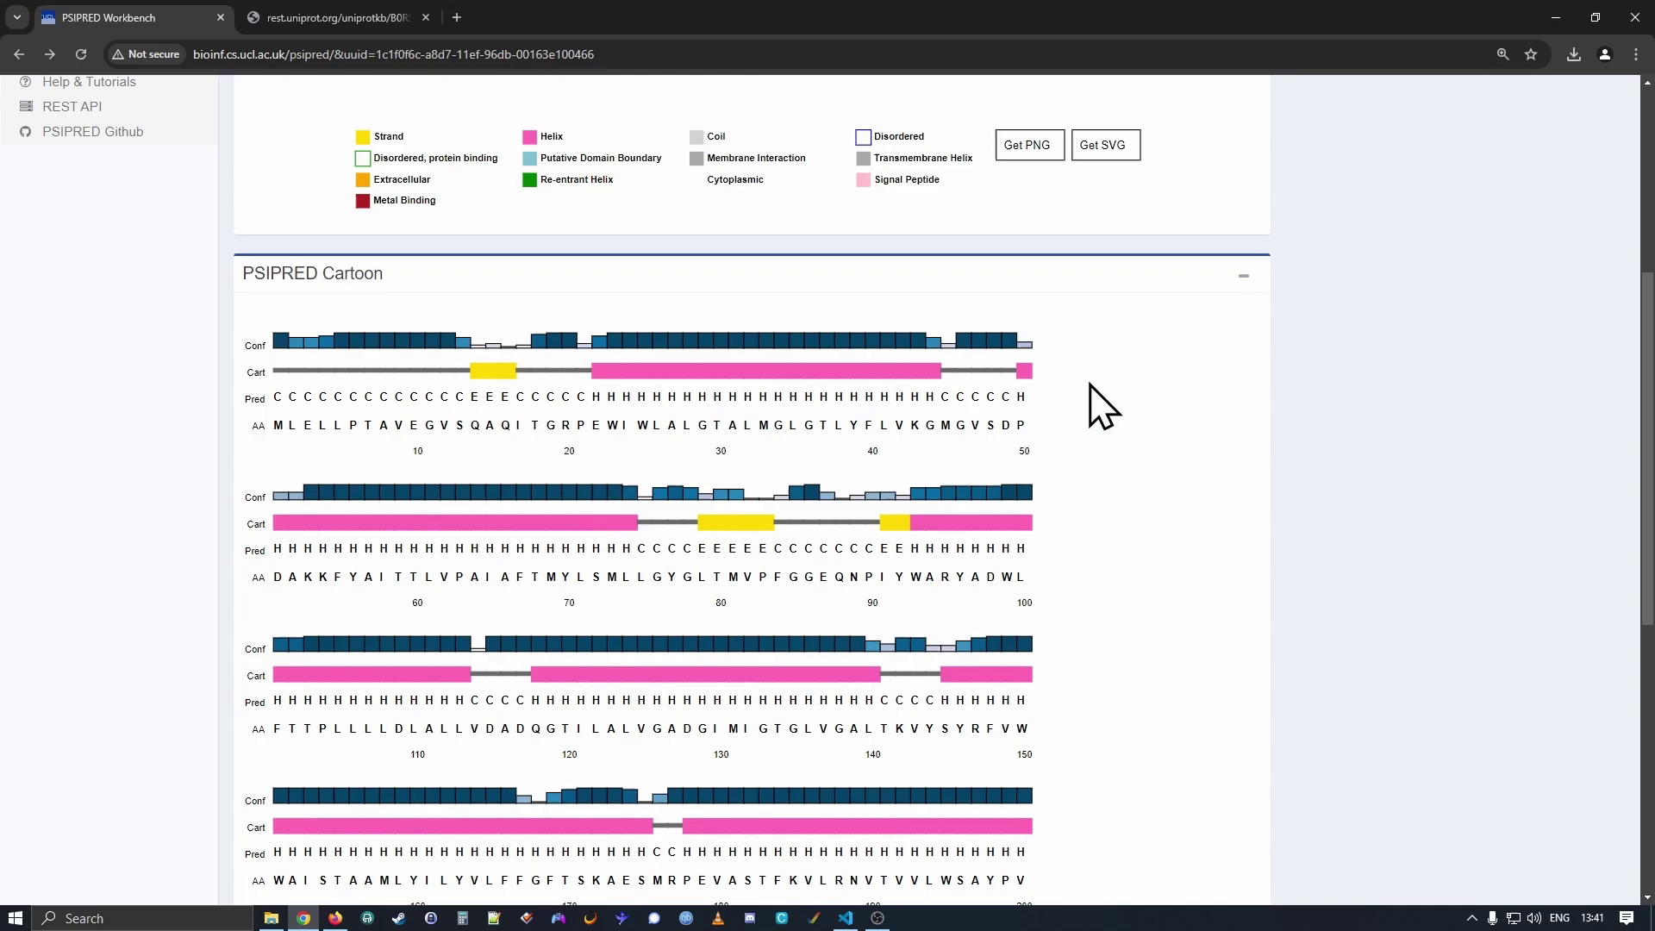
- Collapse the cartoon panel, download the job details CSV, and bring up Visual Studio Code
{"action": "left_click", "coordinate": [1243, 276]}
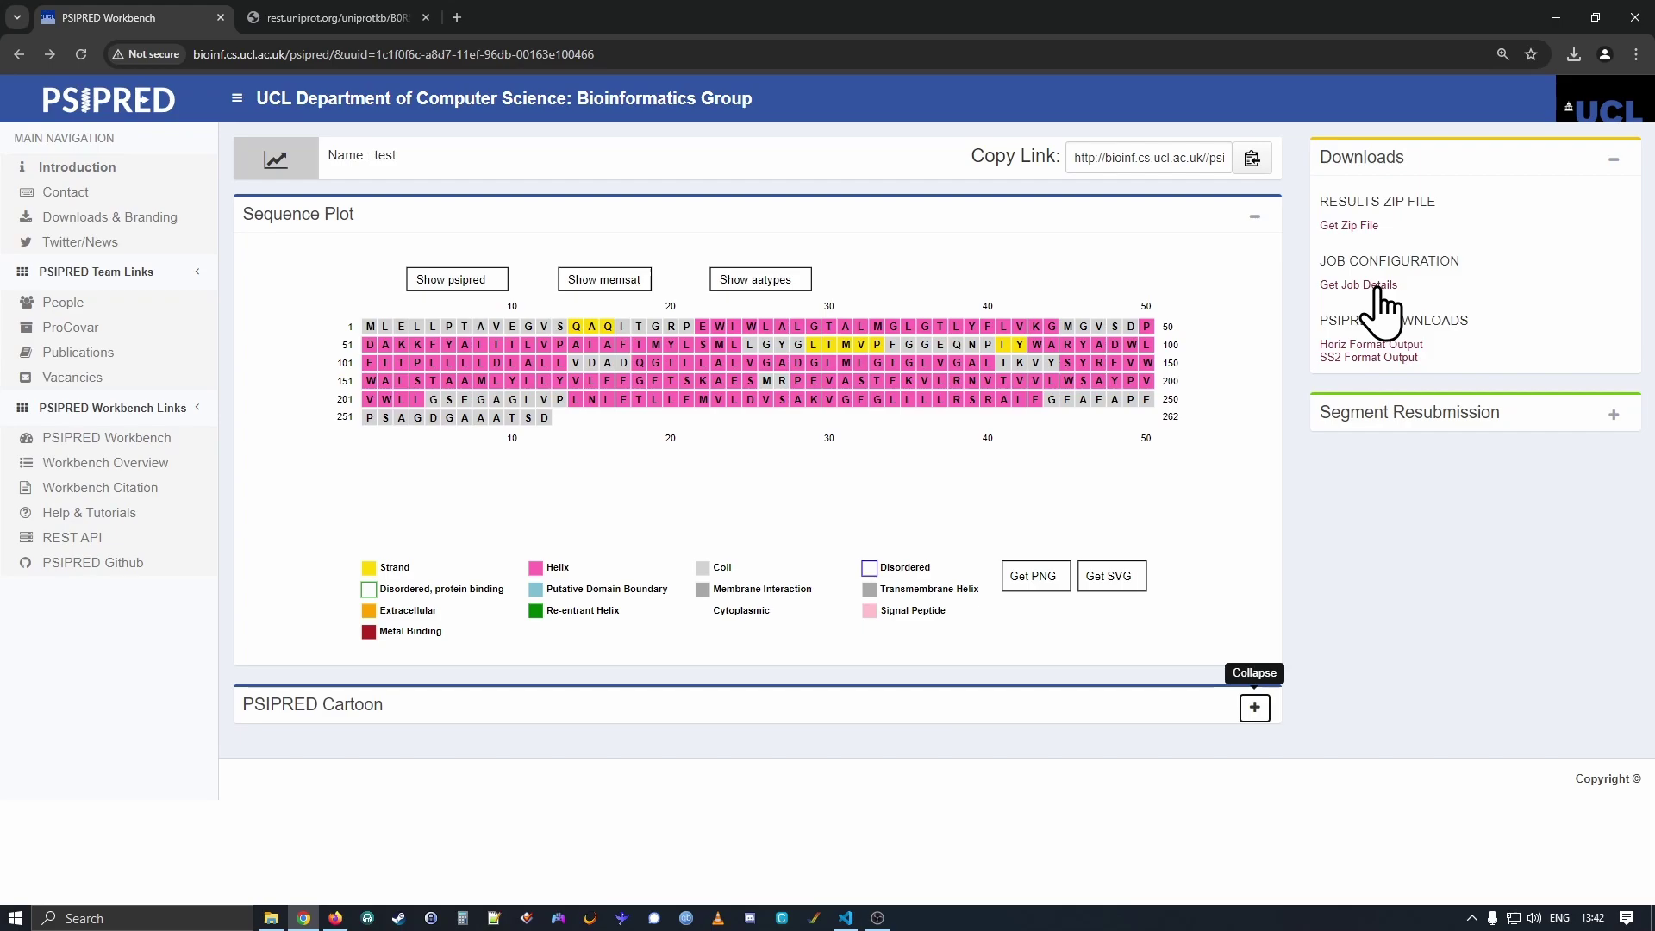
{"action": "left_click", "coordinate": [1375, 288]}
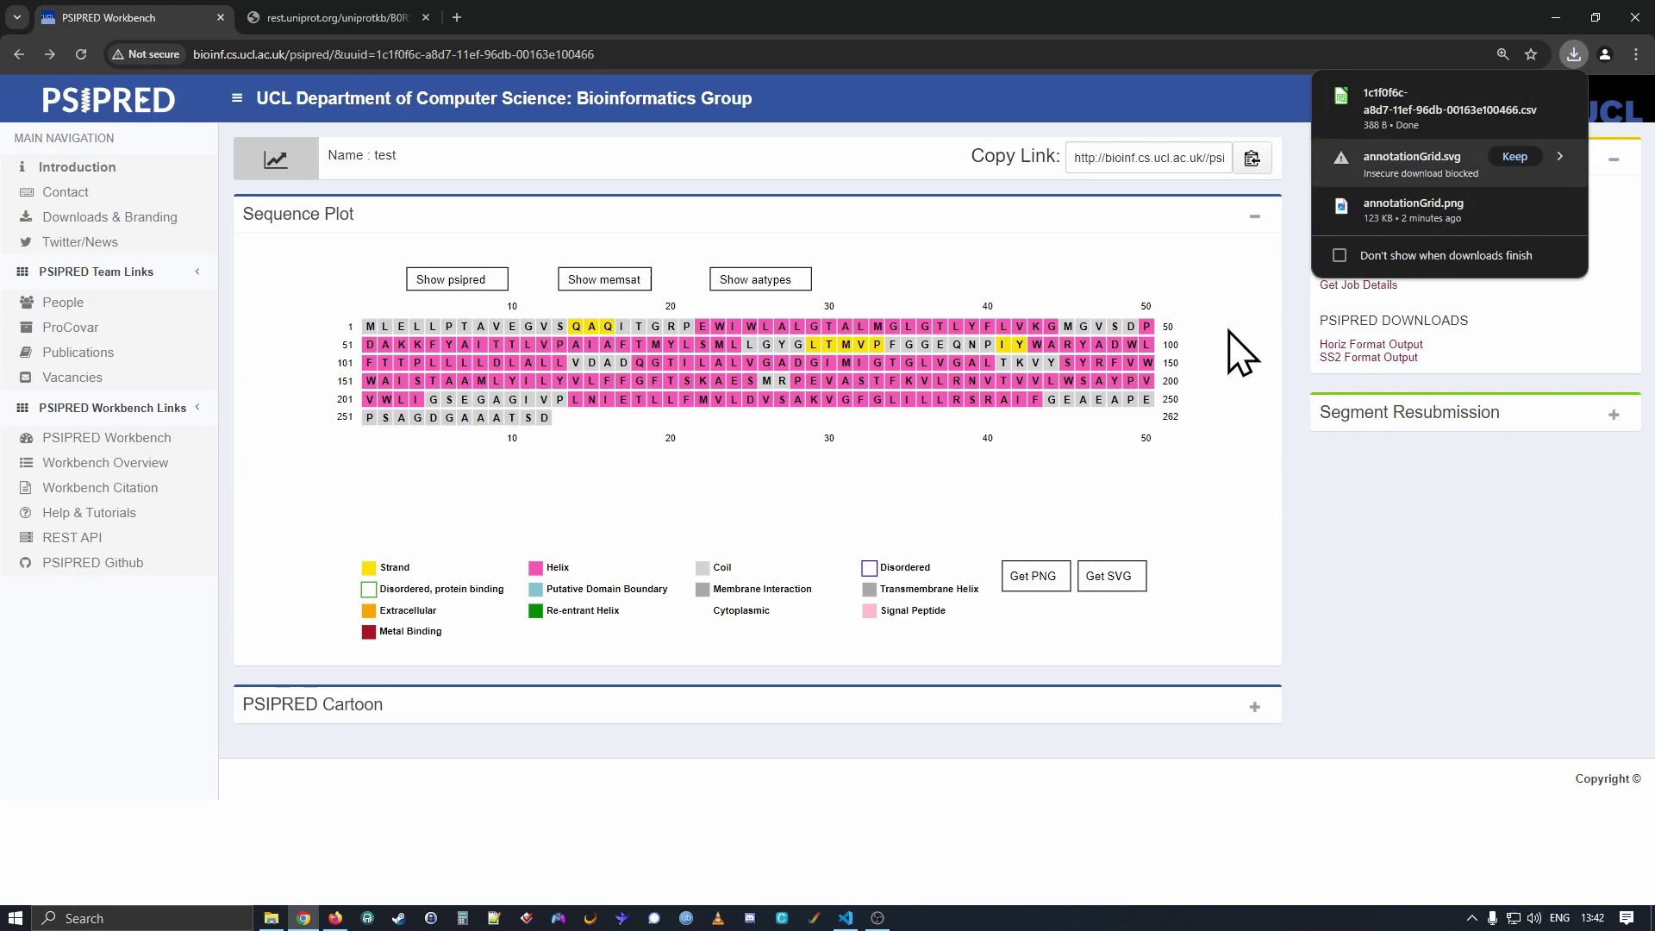
{"action": "left_click", "coordinate": [846, 918]}
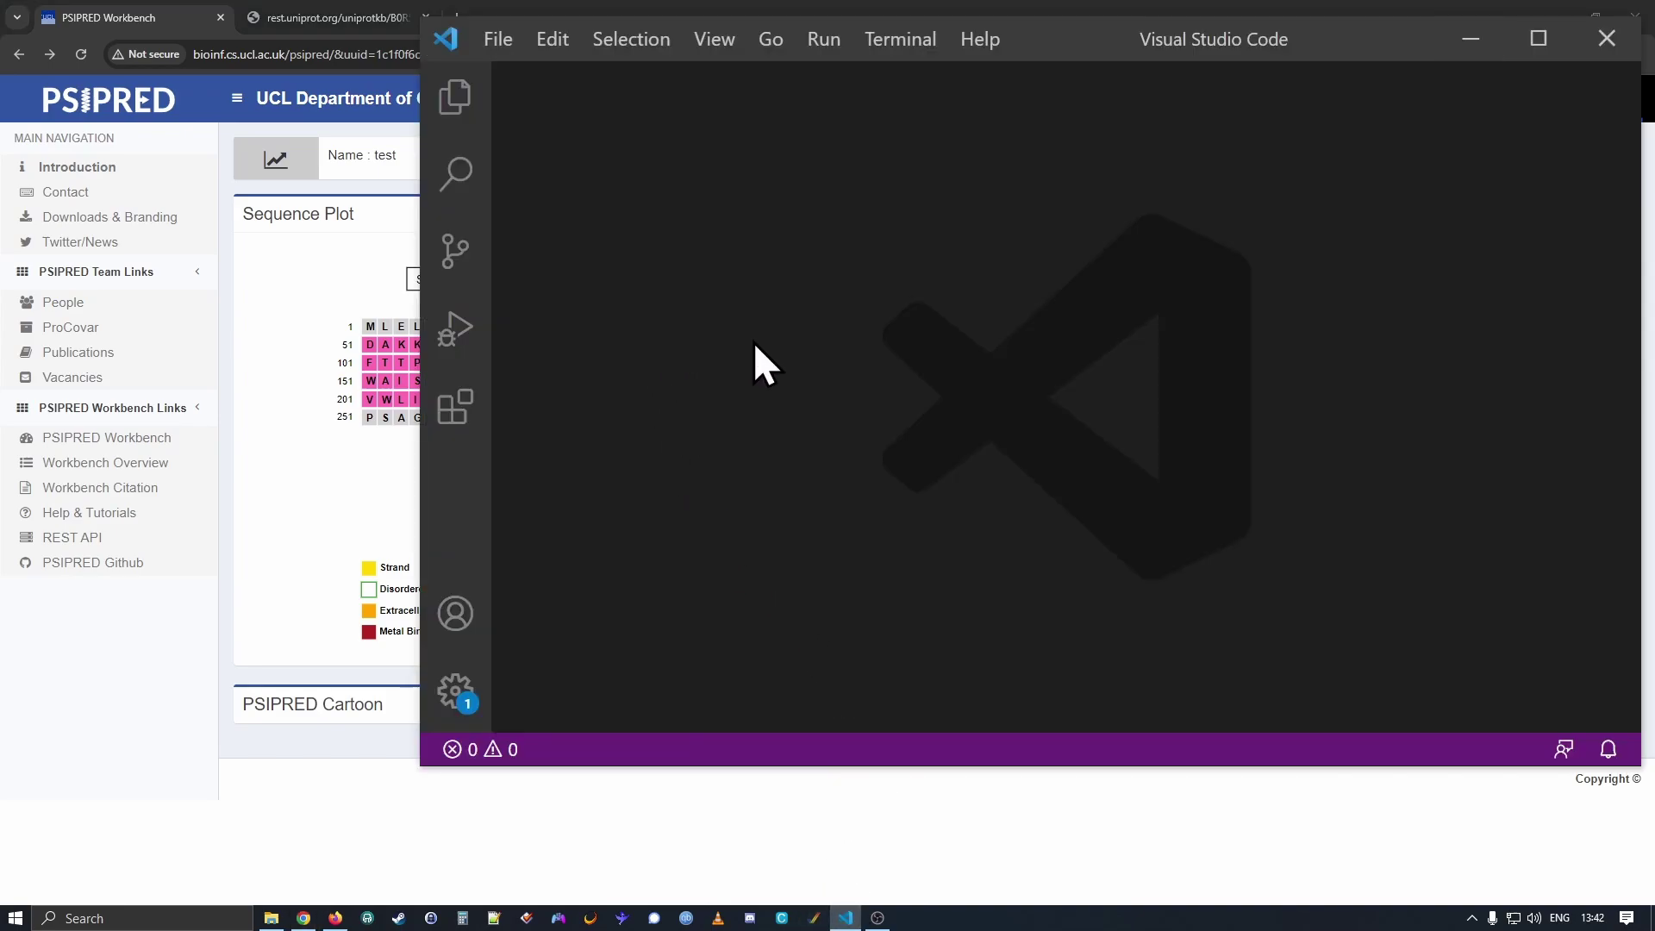
- Open the 1c1f0f6c-a8d7-11ef-96db-00163e100466 job CSV from Downloads in VS Code
{"action": "left_click", "coordinate": [499, 43]}
{"action": "left_click", "coordinate": [568, 191]}
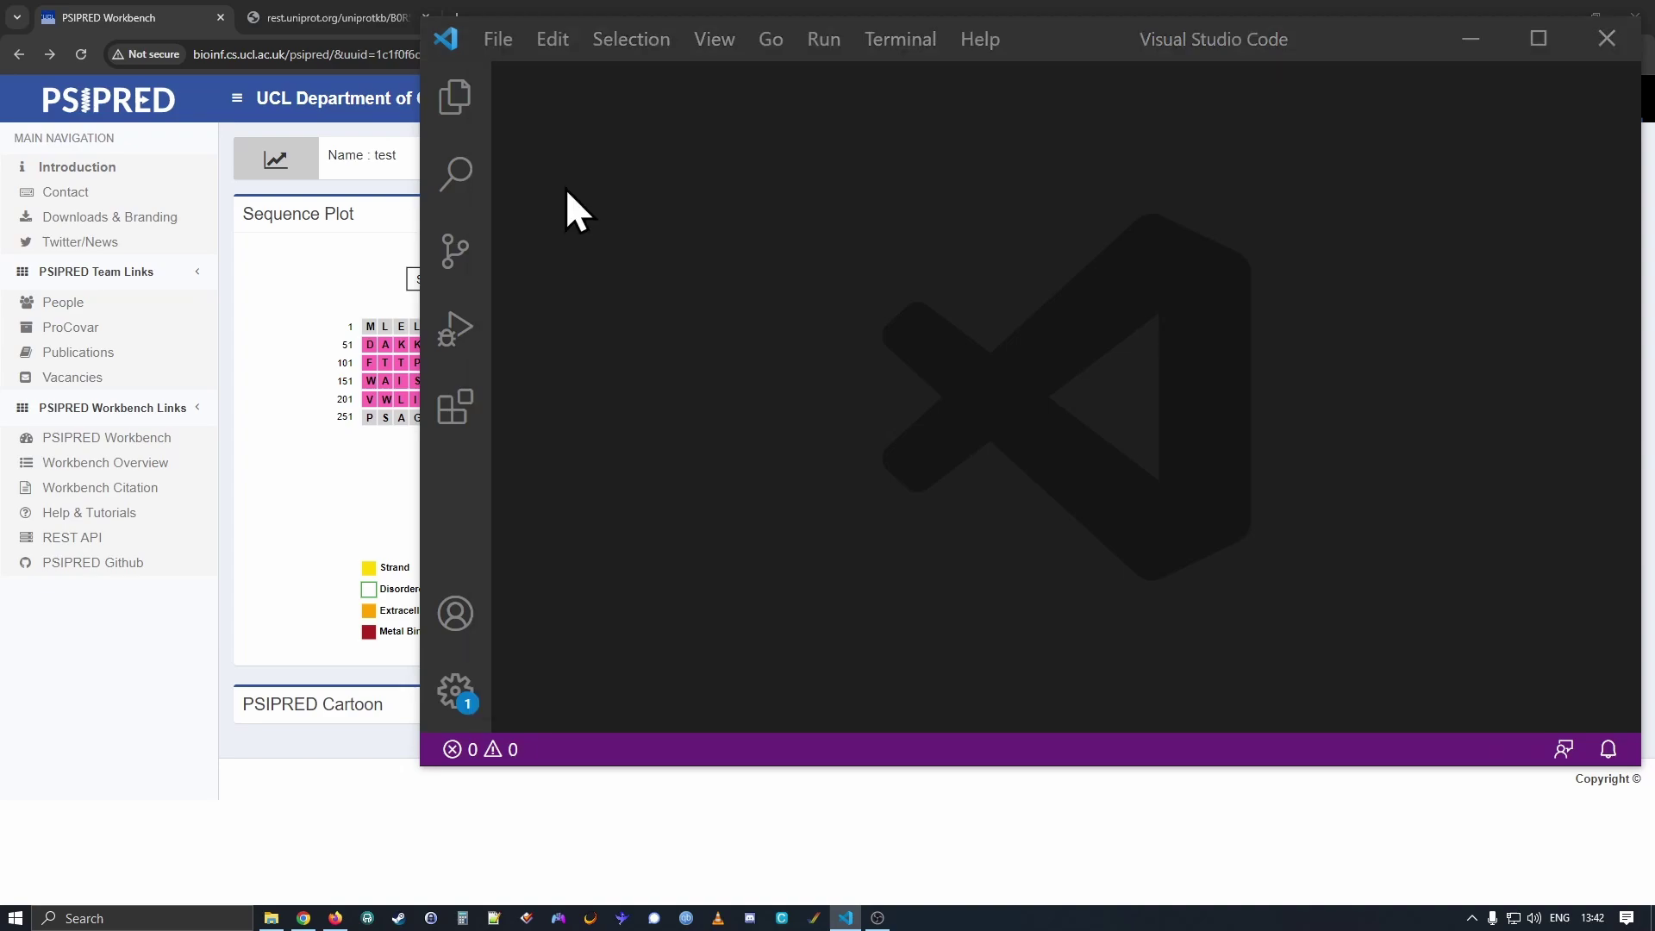
{"action": "scroll", "coordinate": [505, 210], "scroll_direction": "up", "scroll_amount": 2}
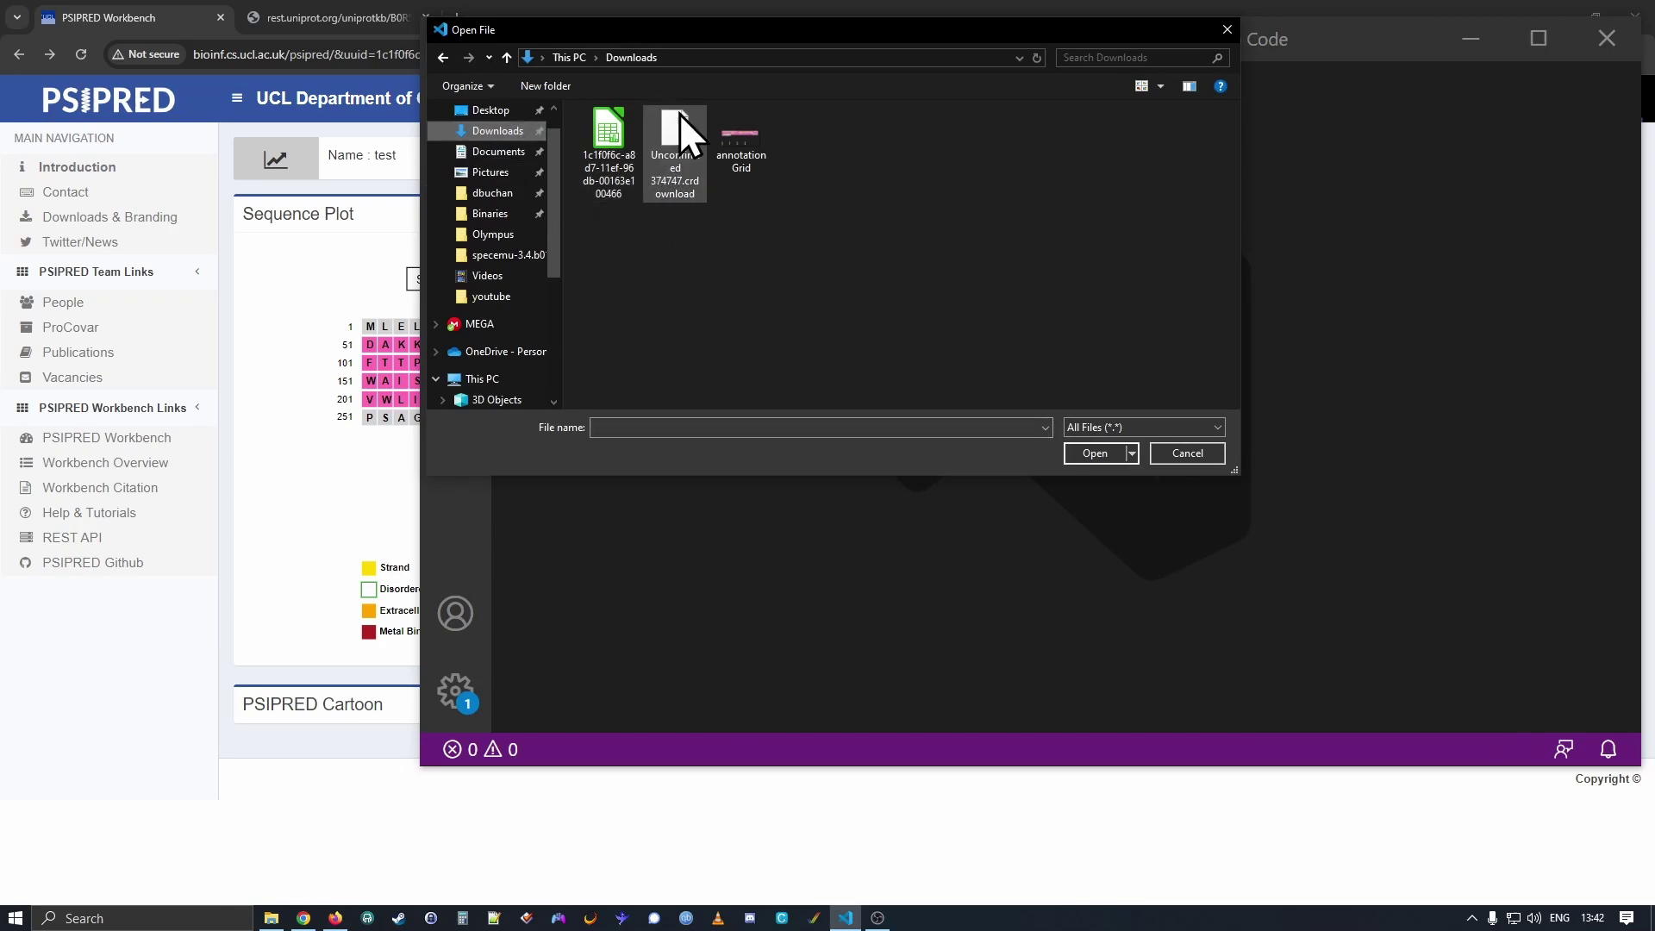
{"action": "left_click", "coordinate": [620, 139]}
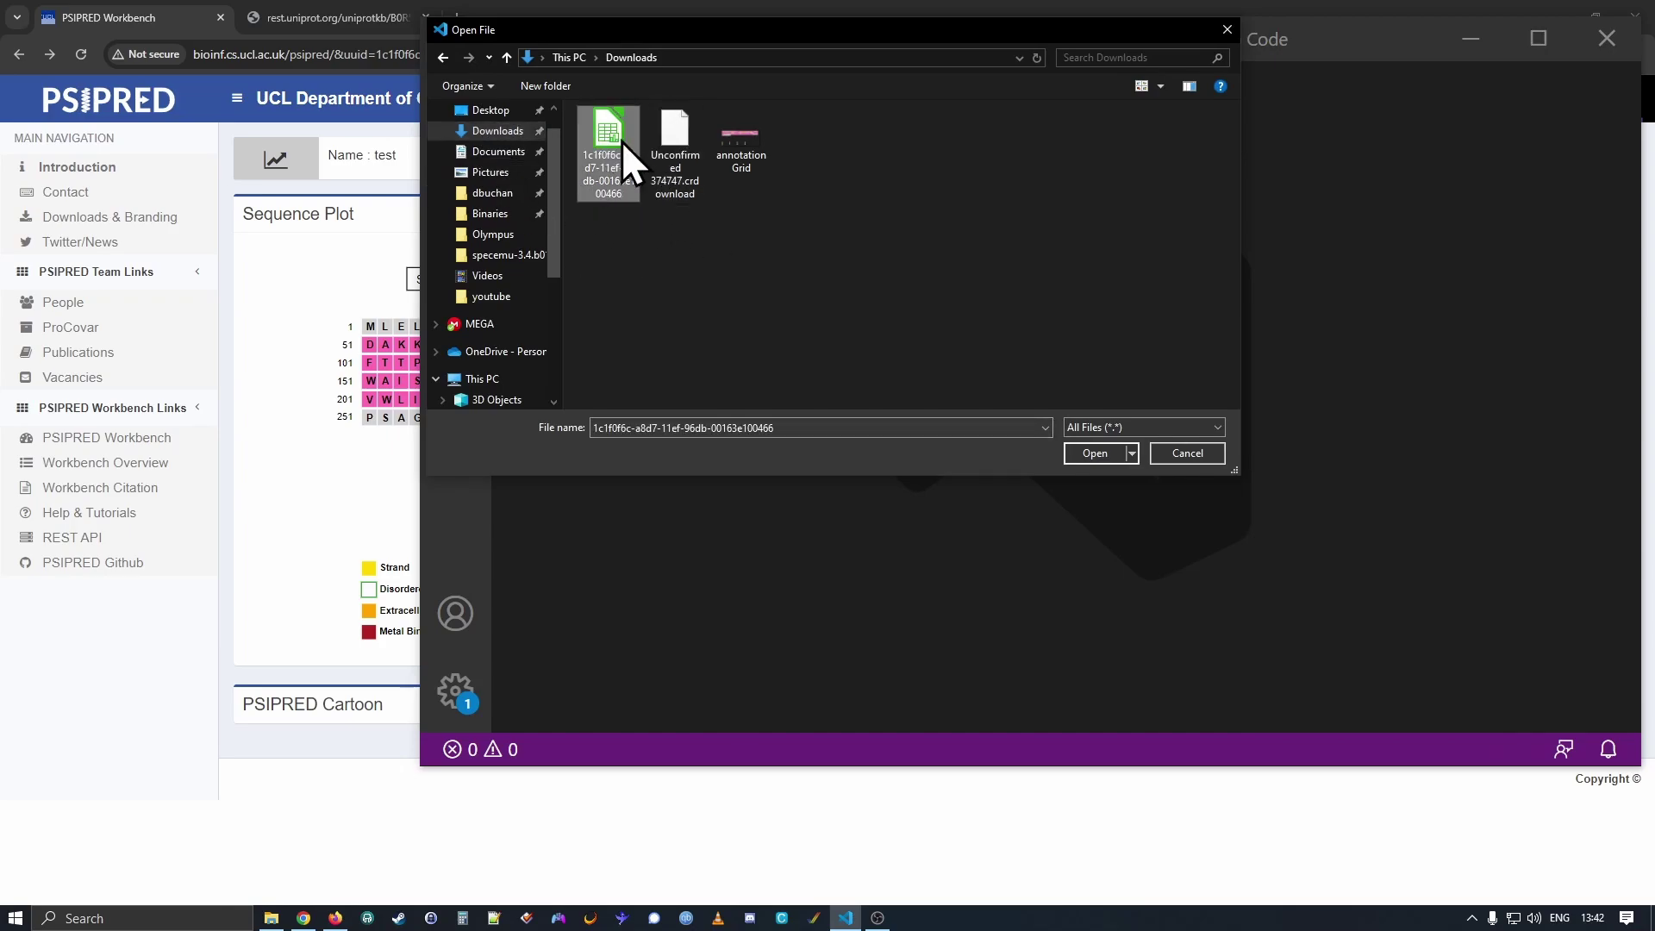
{"action": "left_click", "coordinate": [1087, 451]}
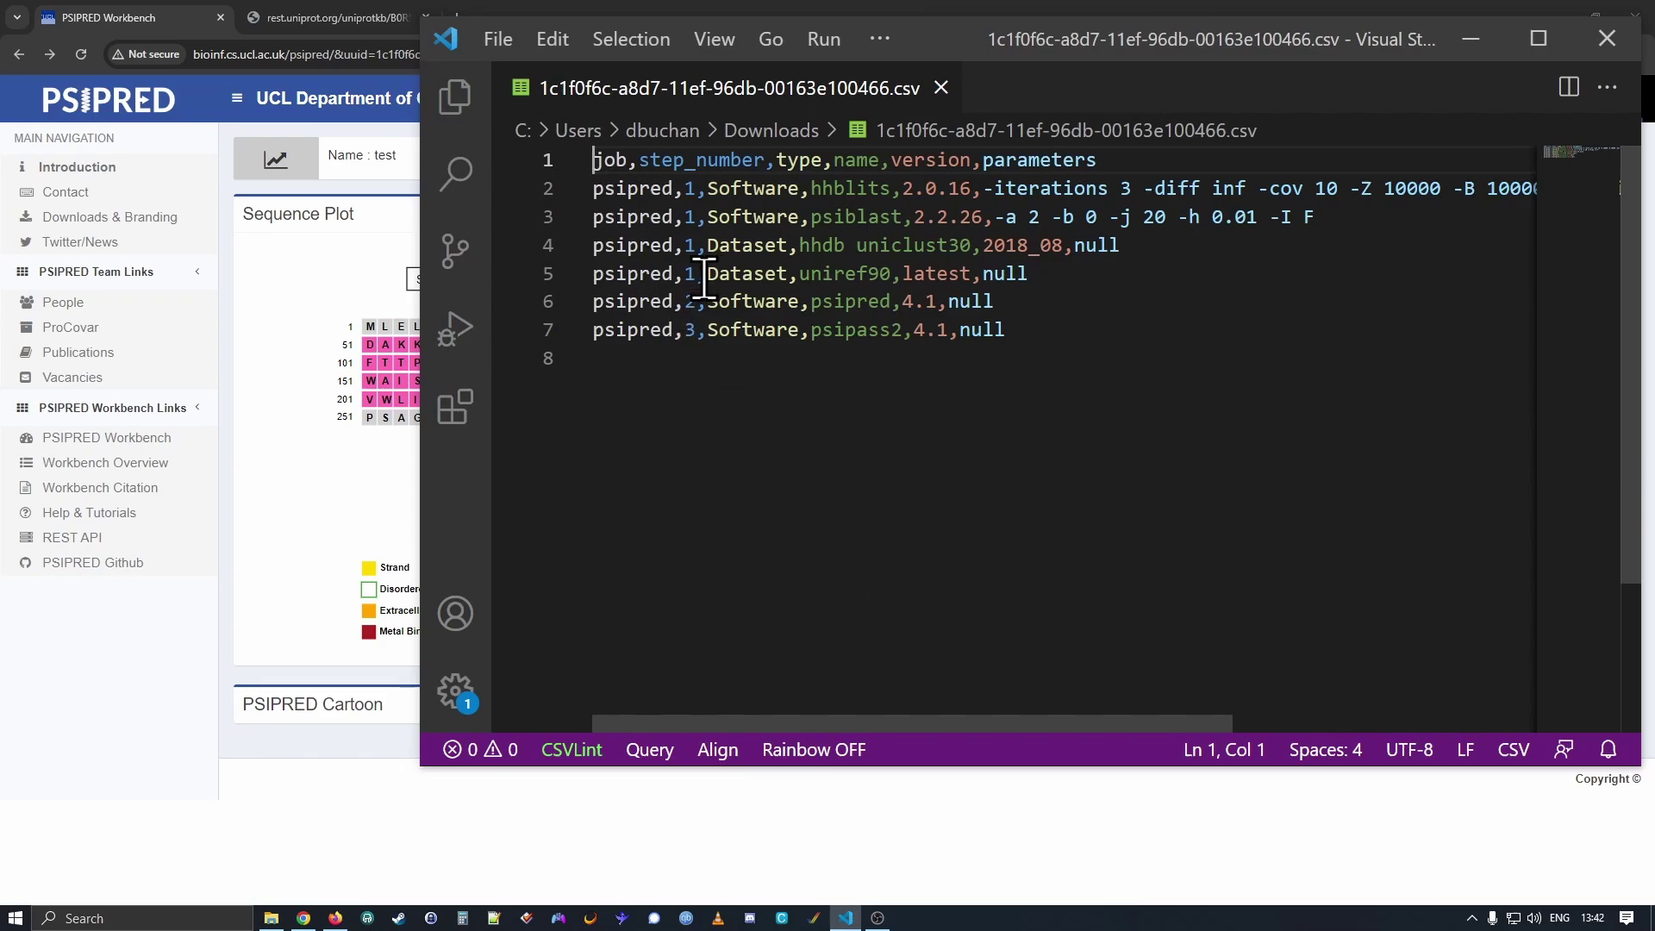
{"action": "double_click", "coordinate": [611, 159]}
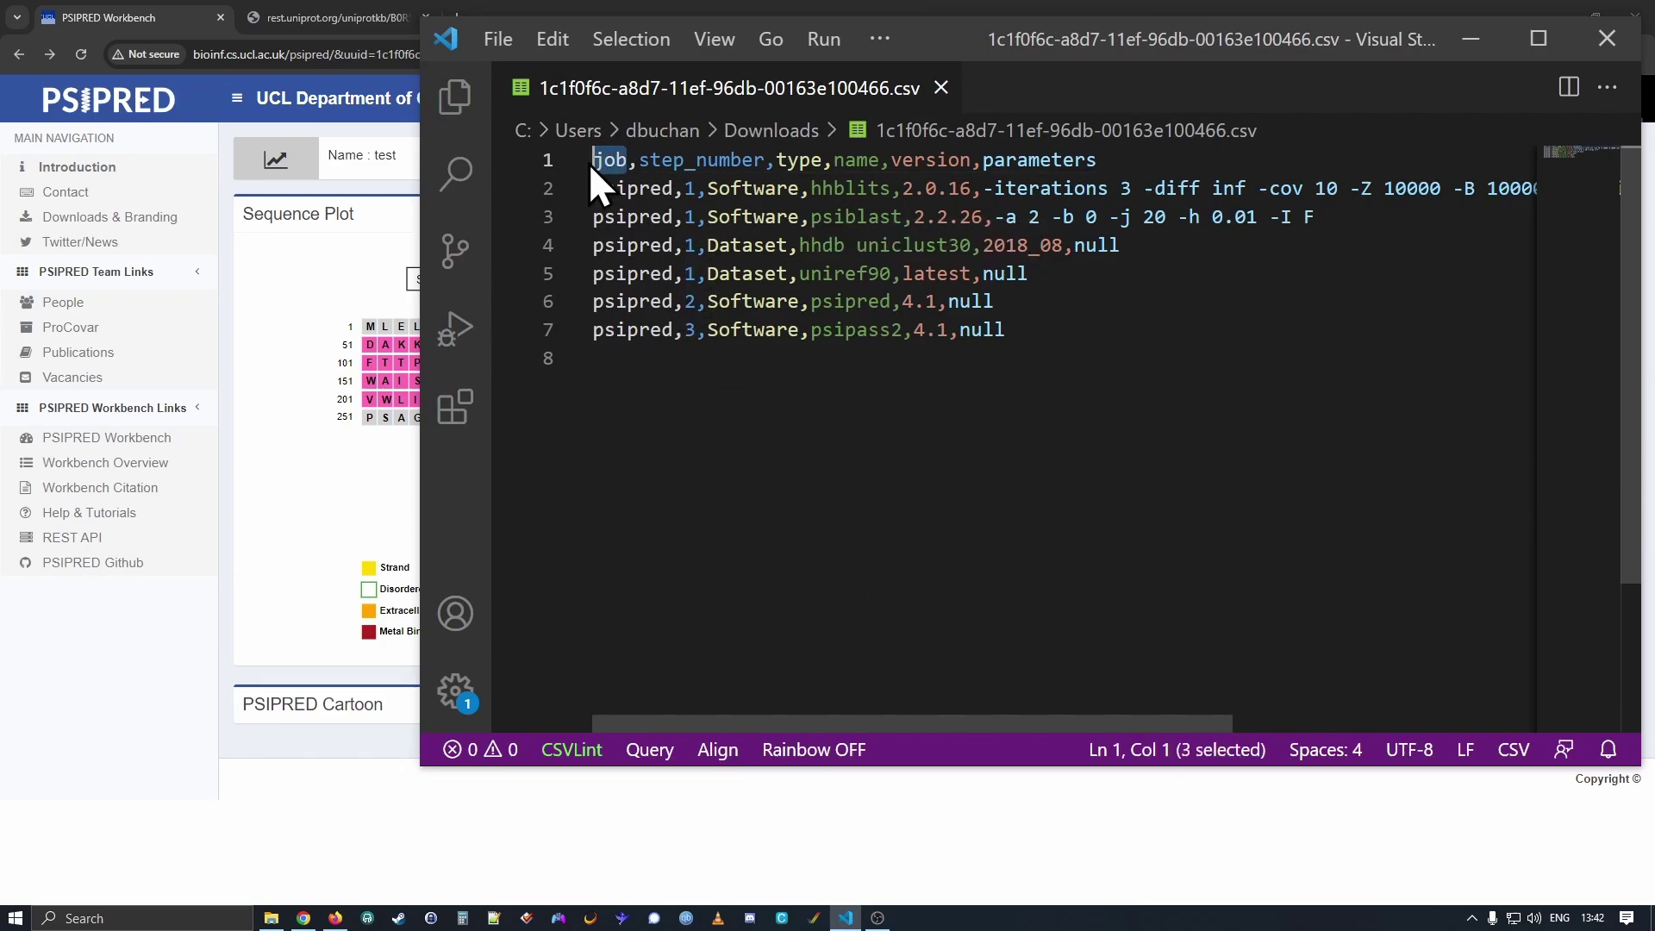
{"action": "left_click_drag", "start_coordinate": [639, 160], "coordinate": [765, 164]}
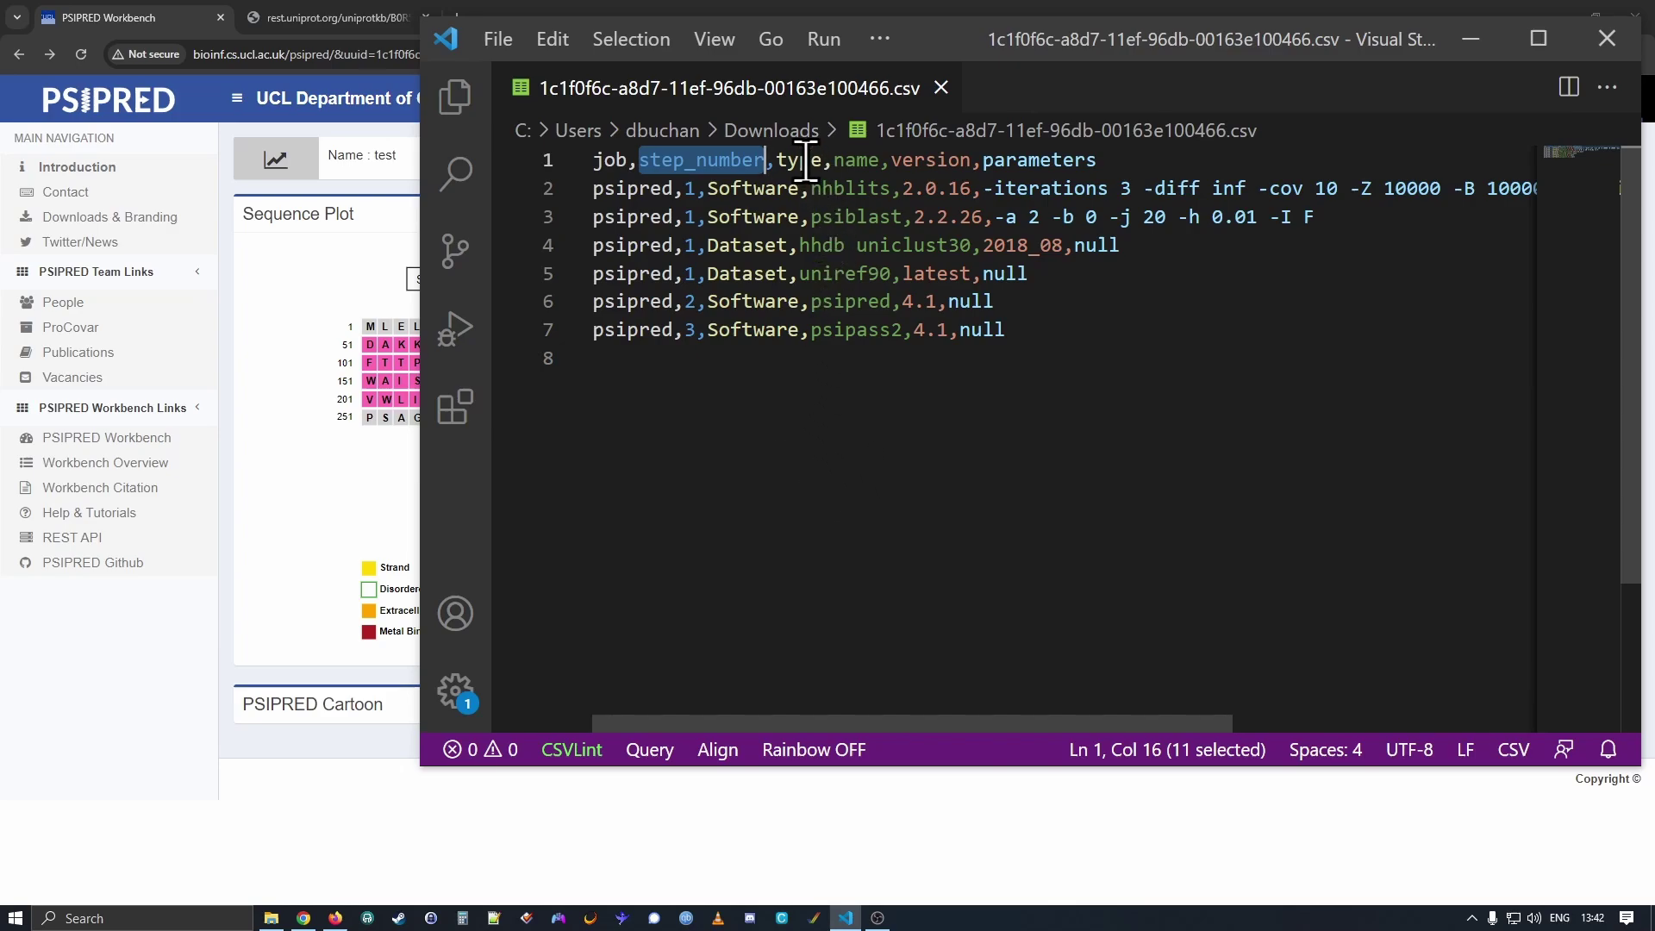
{"action": "left_click_drag", "start_coordinate": [776, 161], "coordinate": [820, 164]}
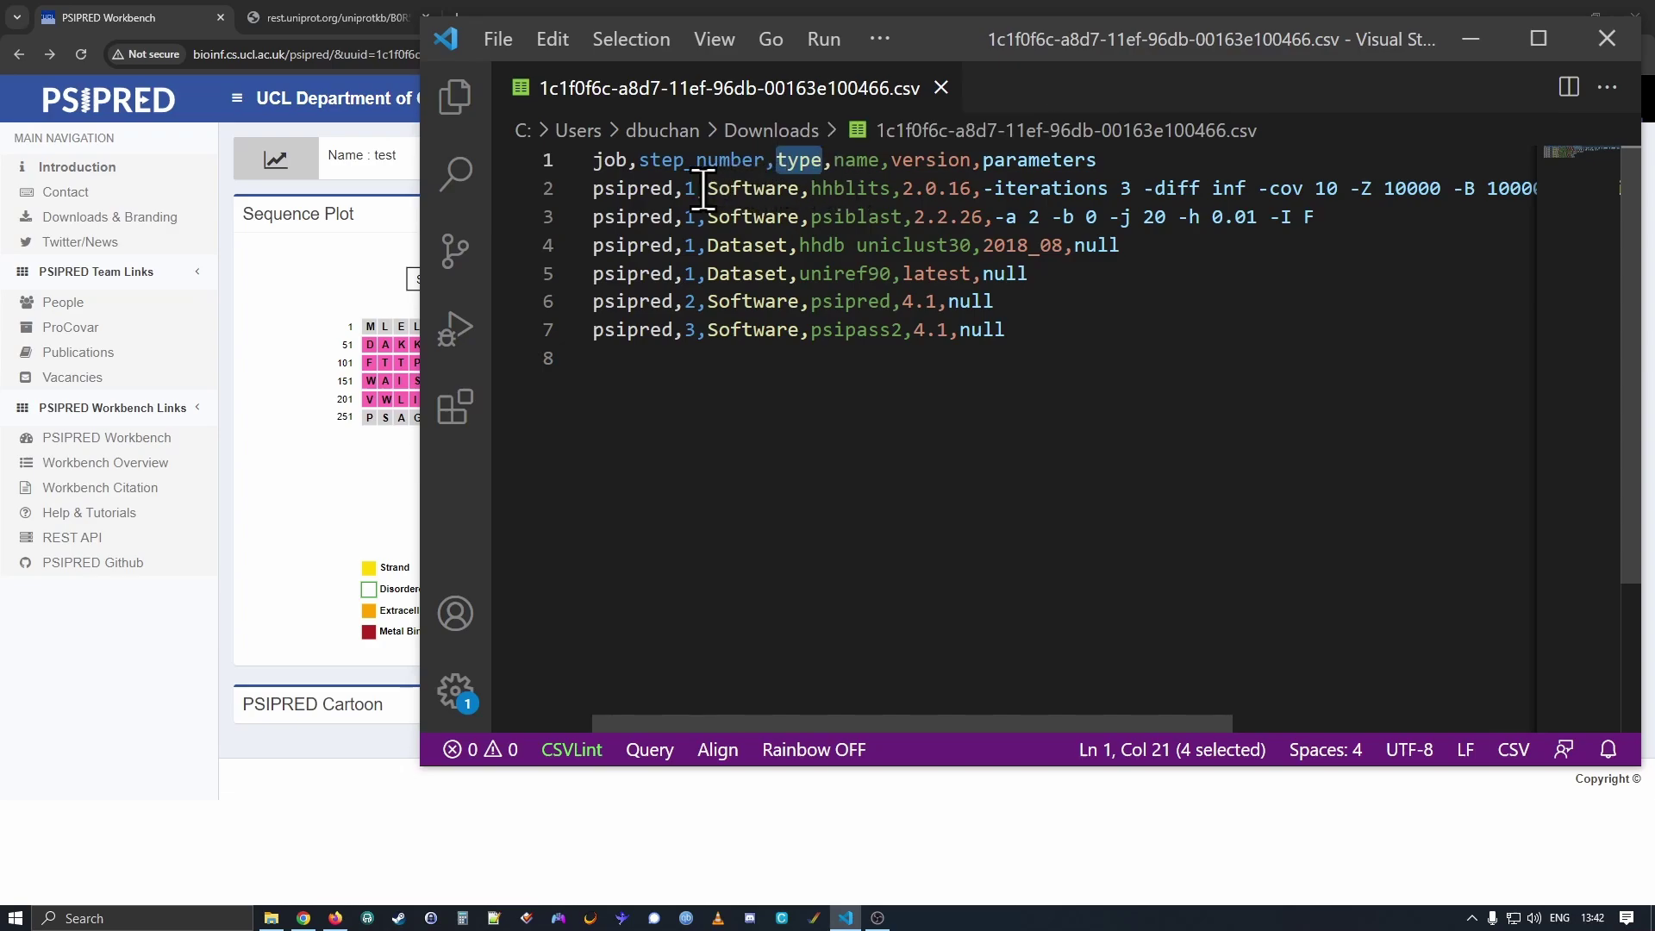
{"action": "left_click_drag", "start_coordinate": [707, 189], "coordinate": [786, 189]}
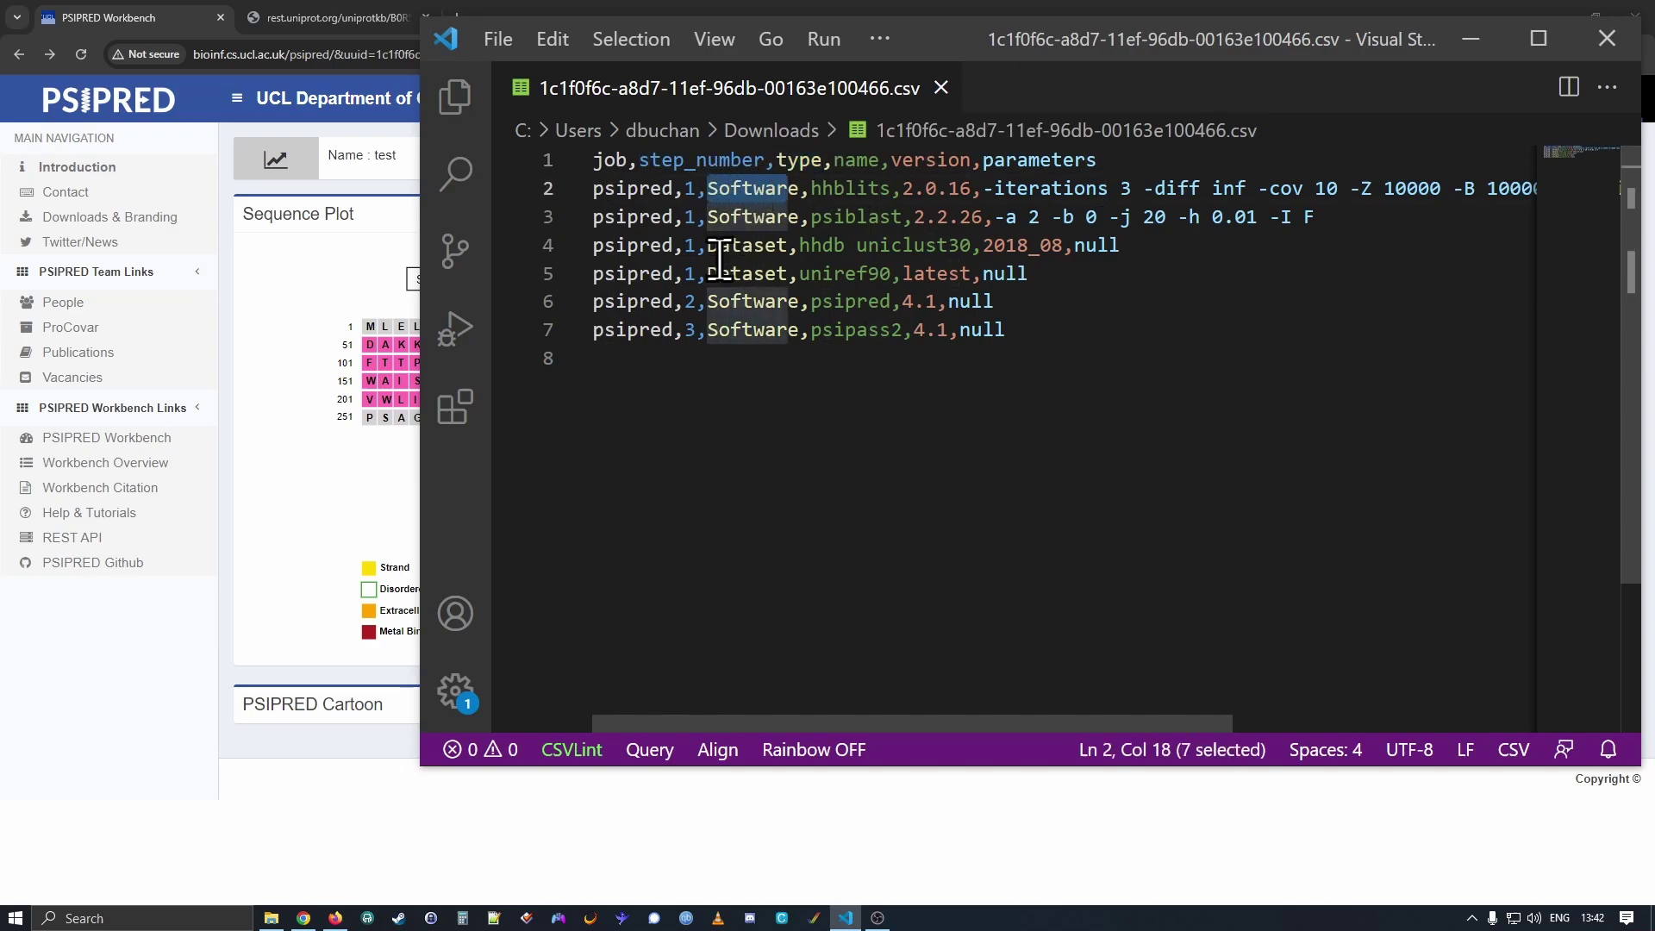
{"action": "left_click_drag", "start_coordinate": [720, 246], "coordinate": [754, 248]}
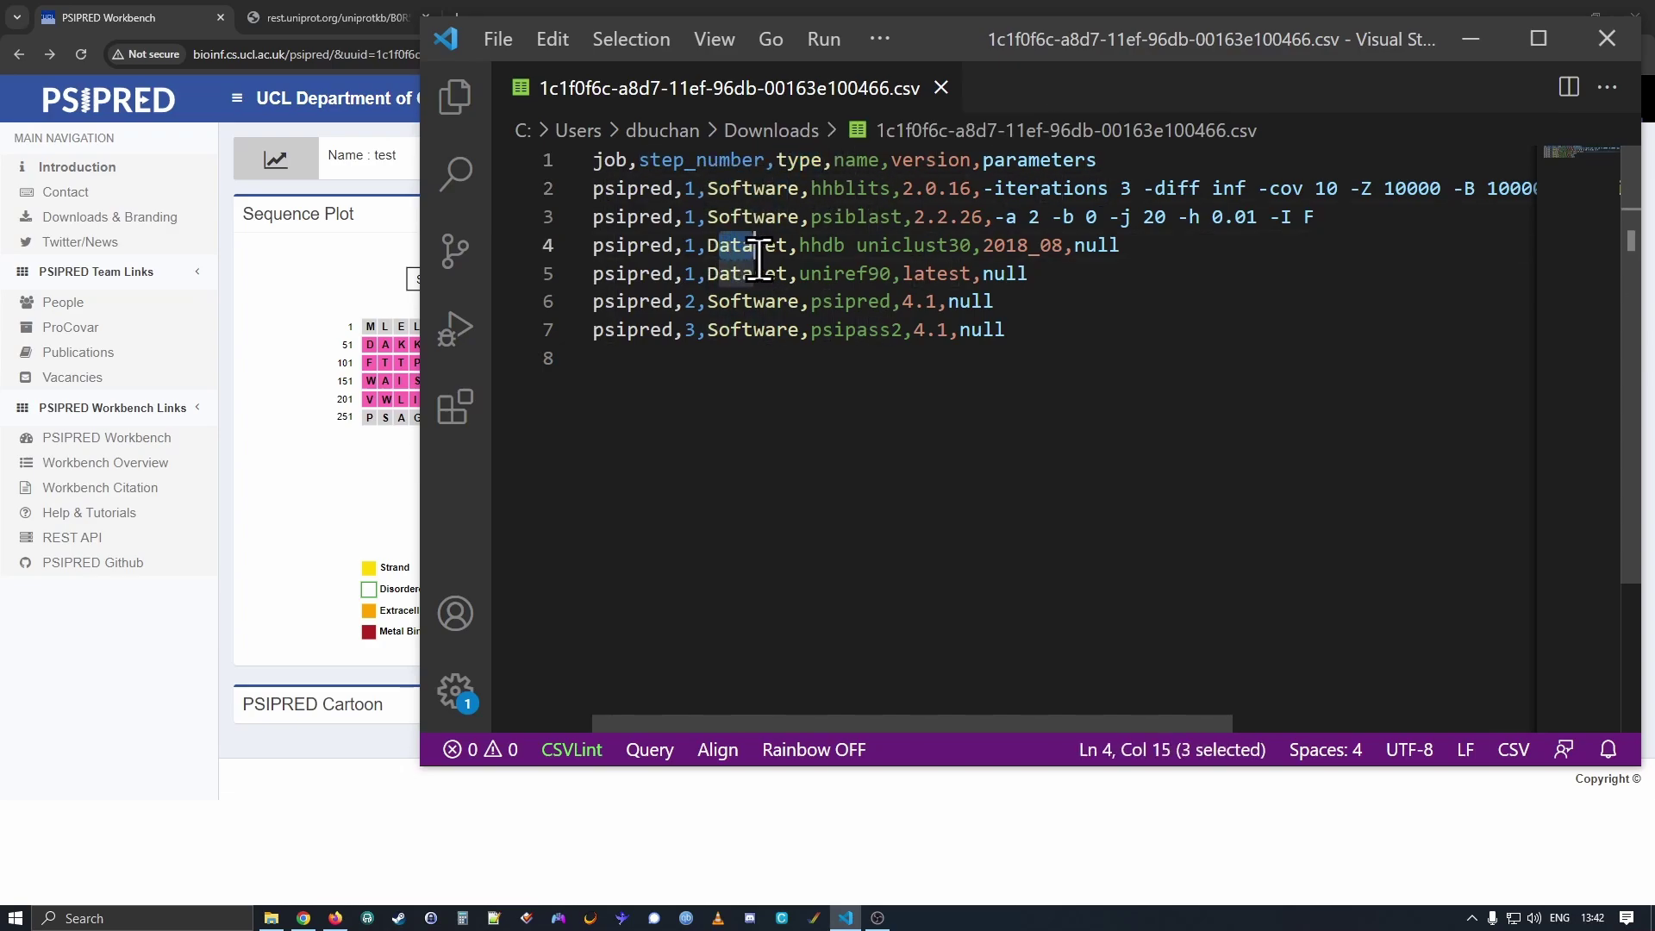
{"action": "left_click", "coordinate": [884, 416]}
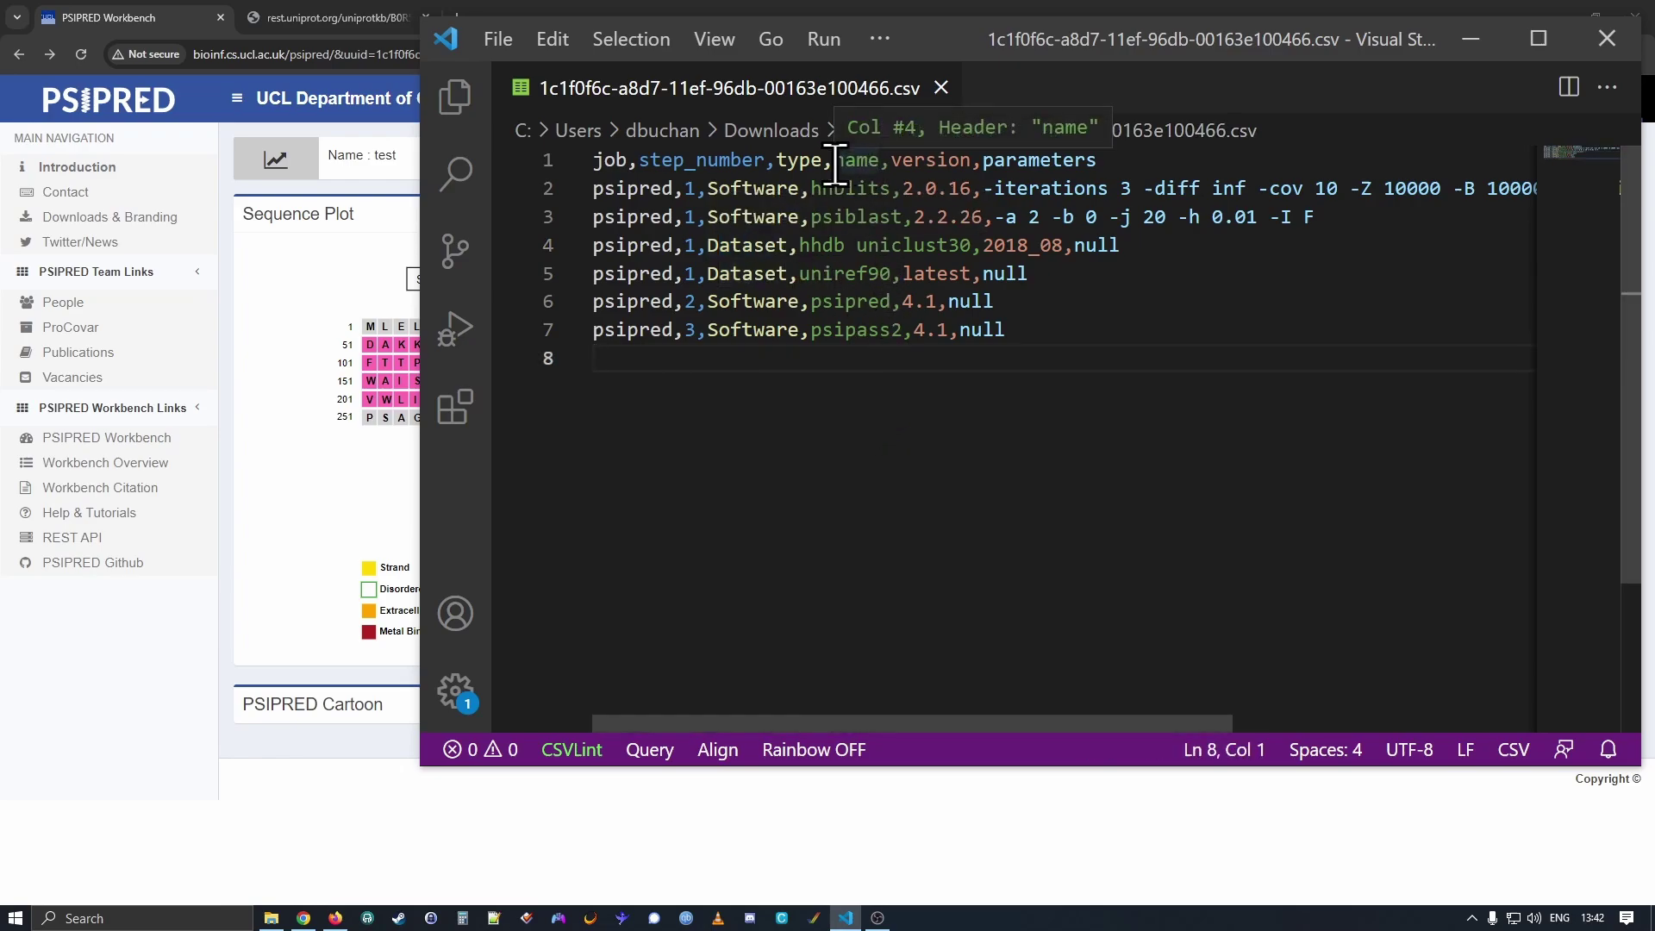
{"action": "left_click_drag", "start_coordinate": [835, 161], "coordinate": [868, 162]}
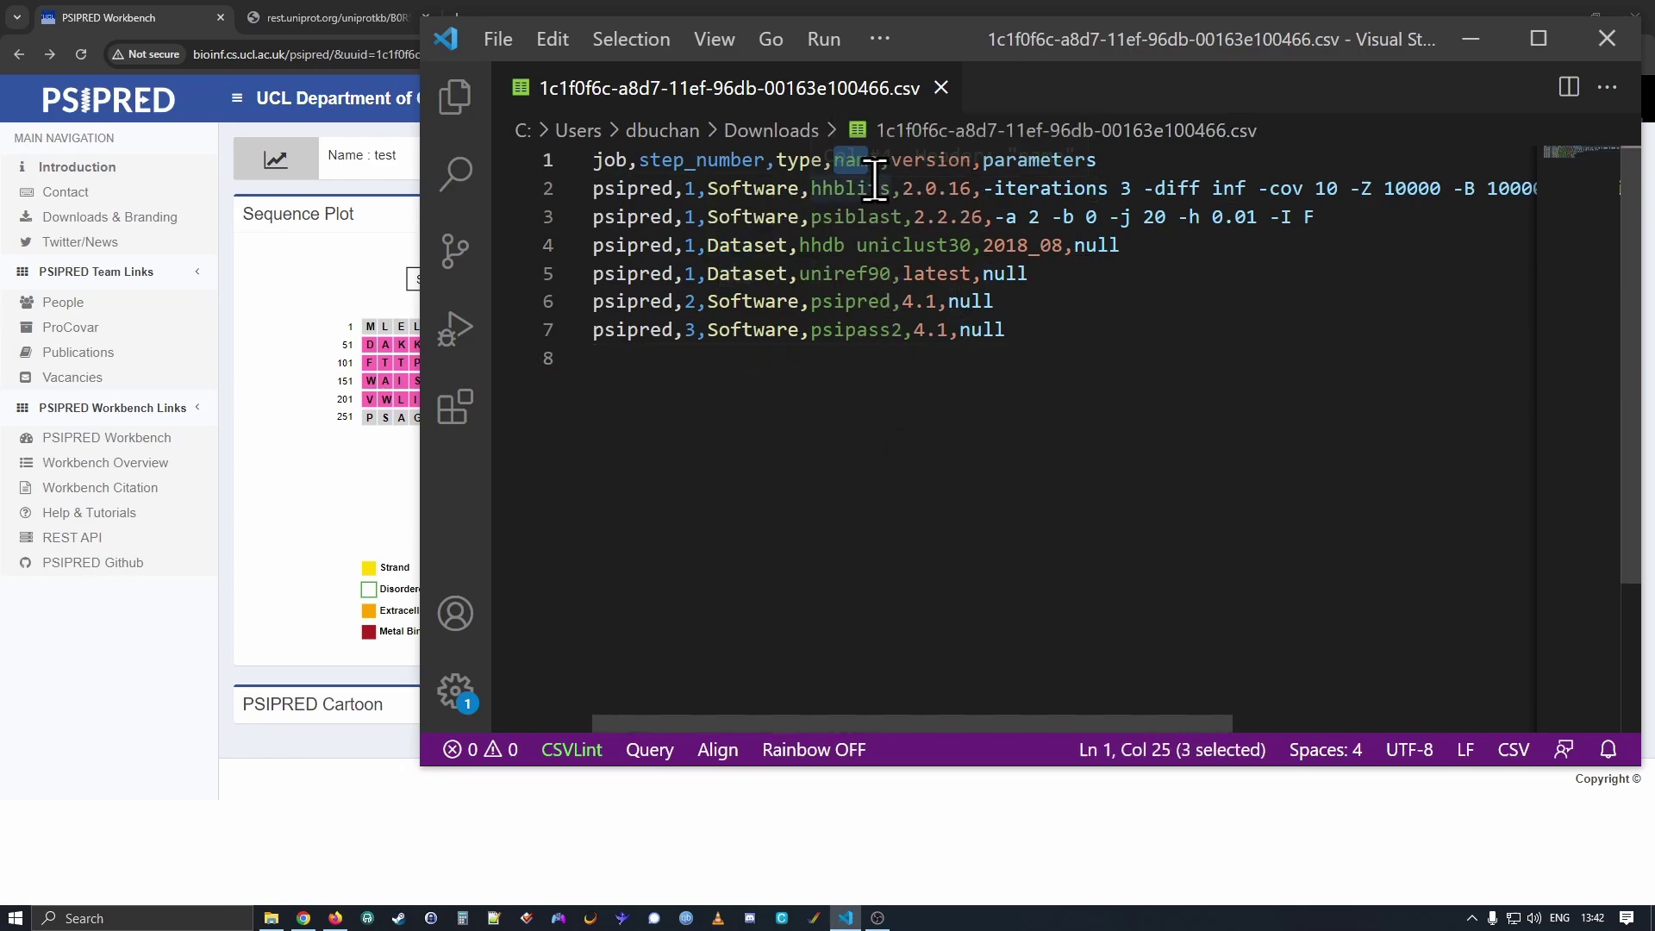
{"action": "left_click_drag", "start_coordinate": [890, 161], "coordinate": [949, 161]}
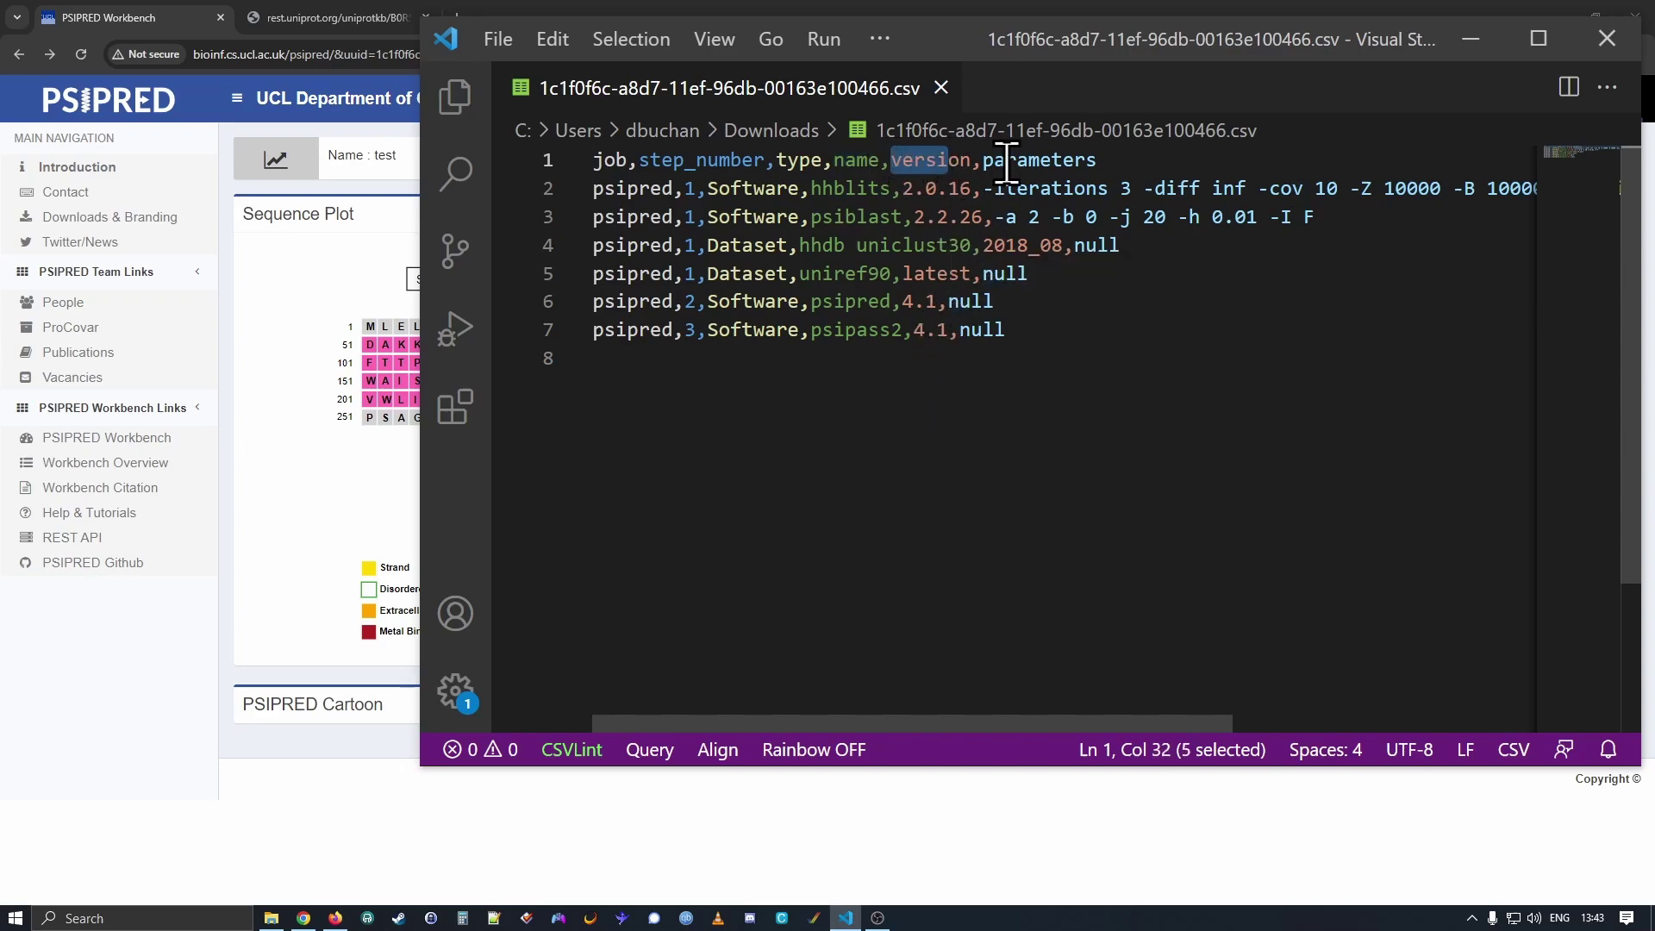
{"action": "left_click_drag", "start_coordinate": [983, 161], "coordinate": [1077, 161]}
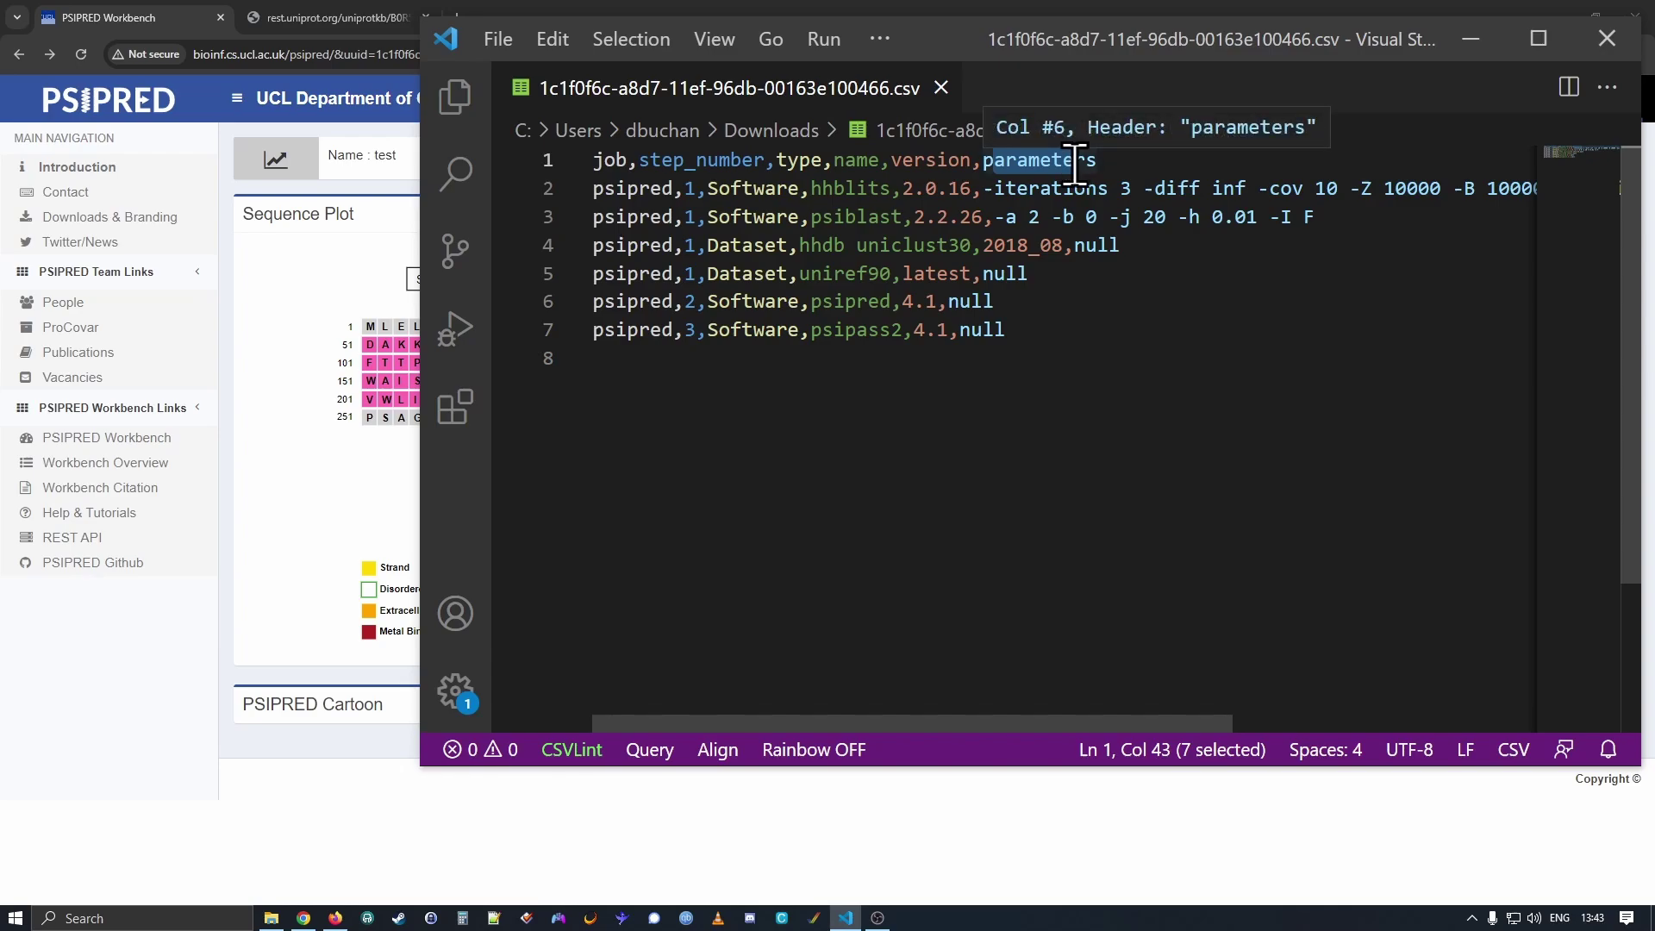
{"action": "left_click", "coordinate": [1049, 432]}
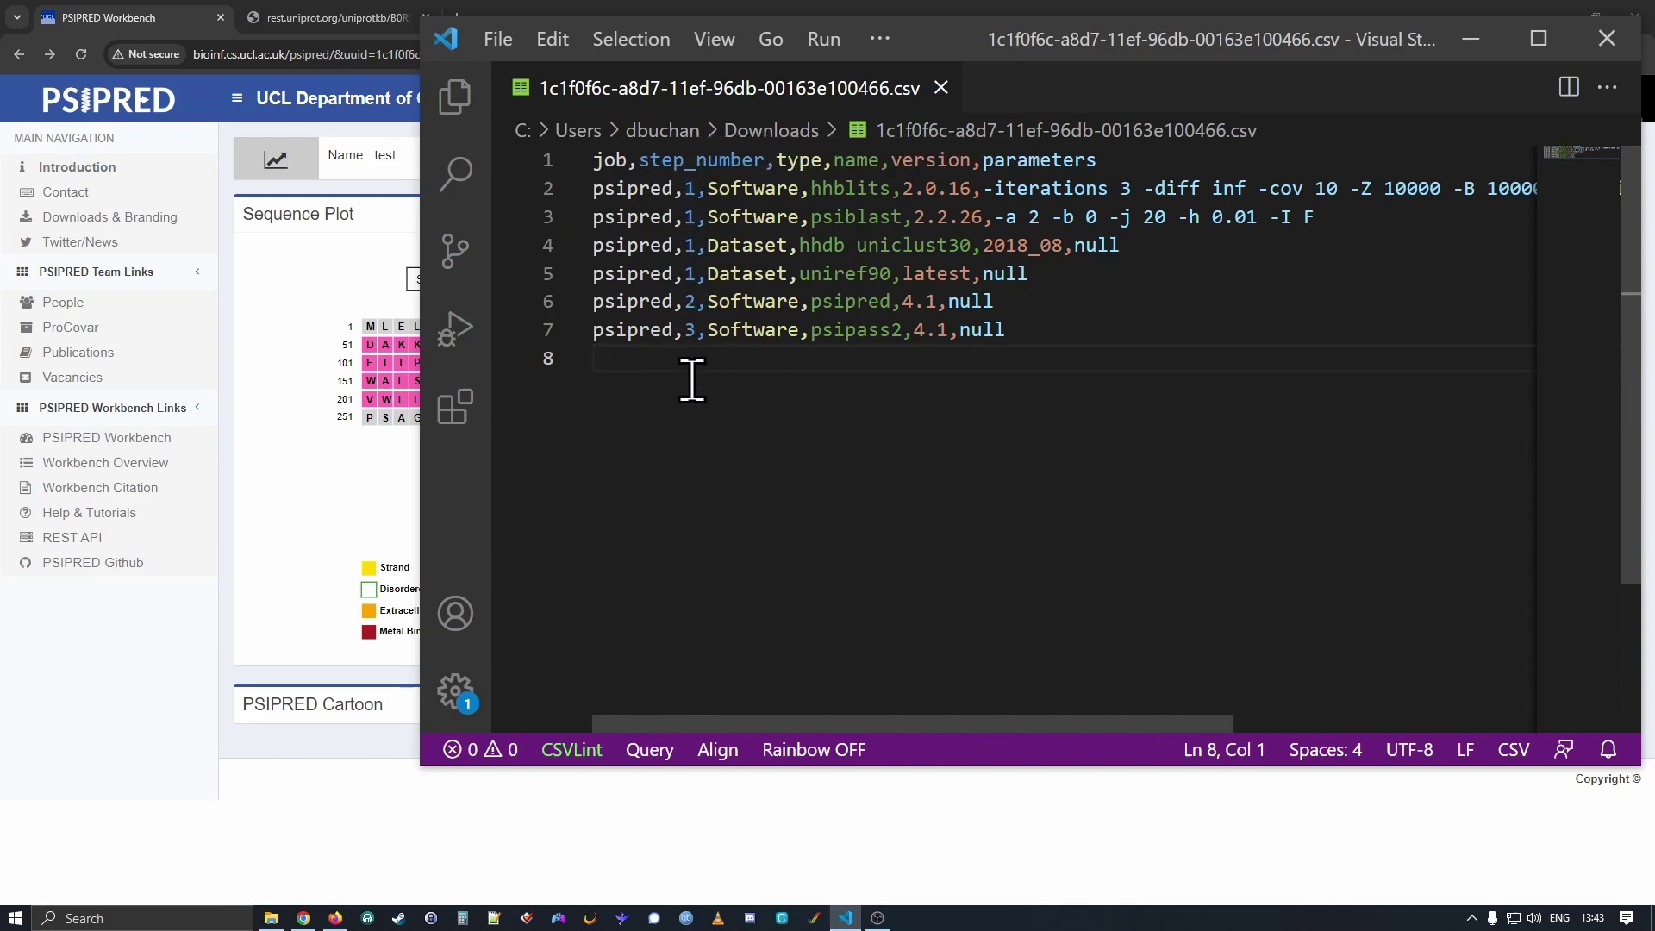
{"action": "left_click", "coordinate": [684, 189]}
{"action": "left_click_drag", "start_coordinate": [684, 189], "coordinate": [1146, 275]}
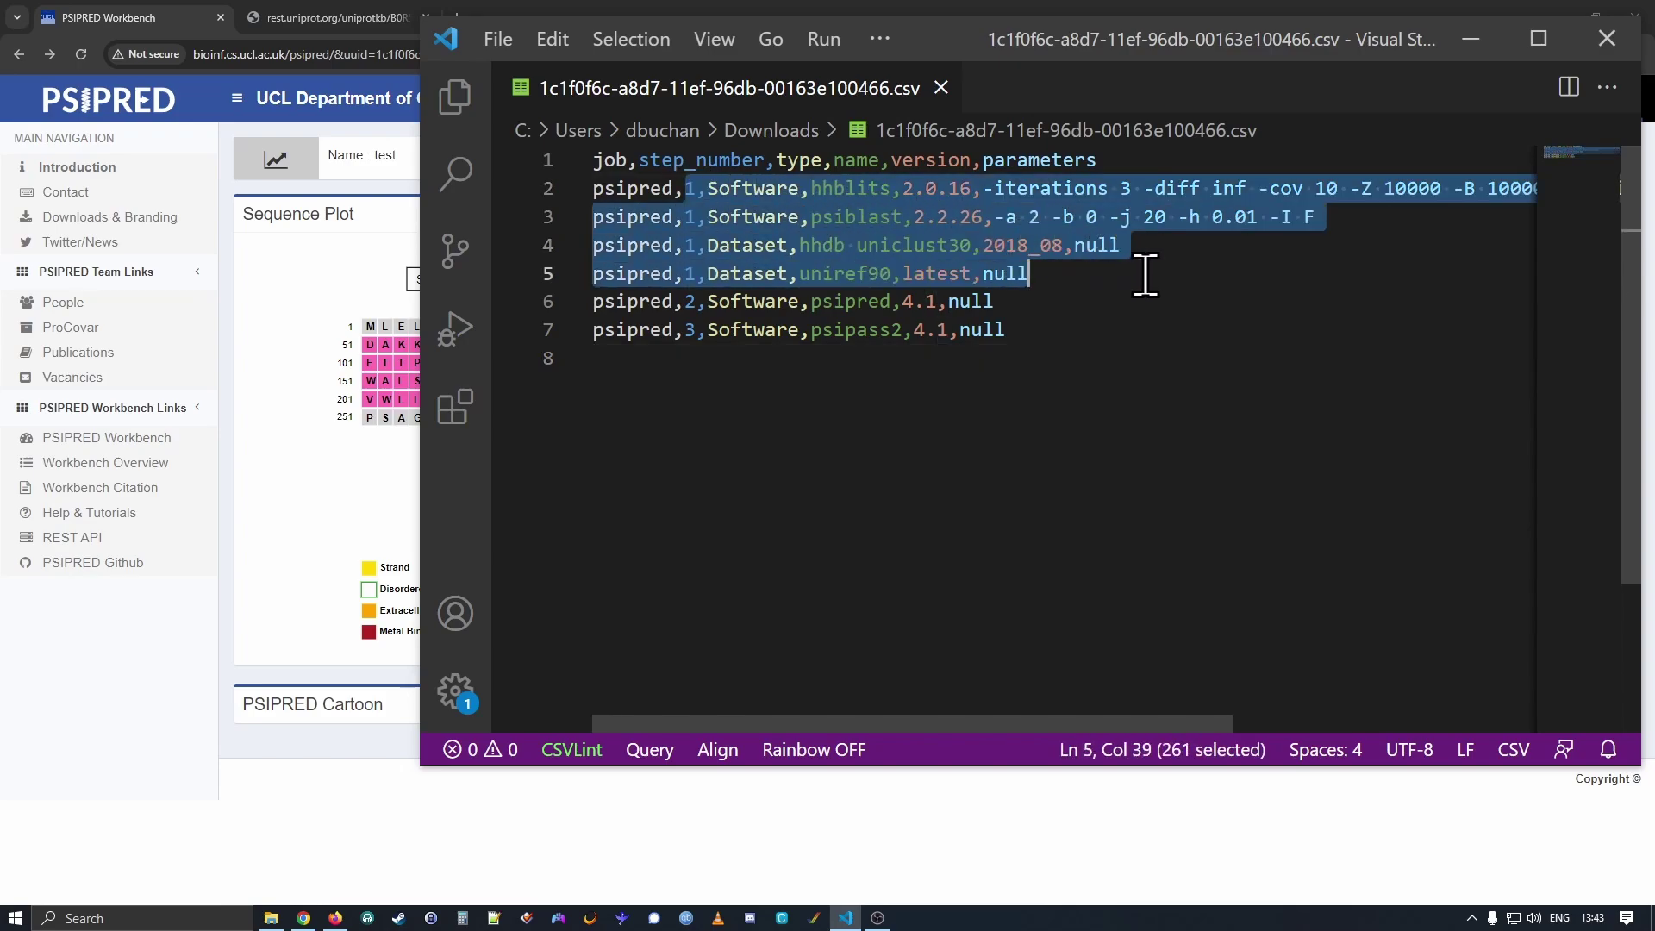
{"action": "left_click", "coordinate": [991, 272]}
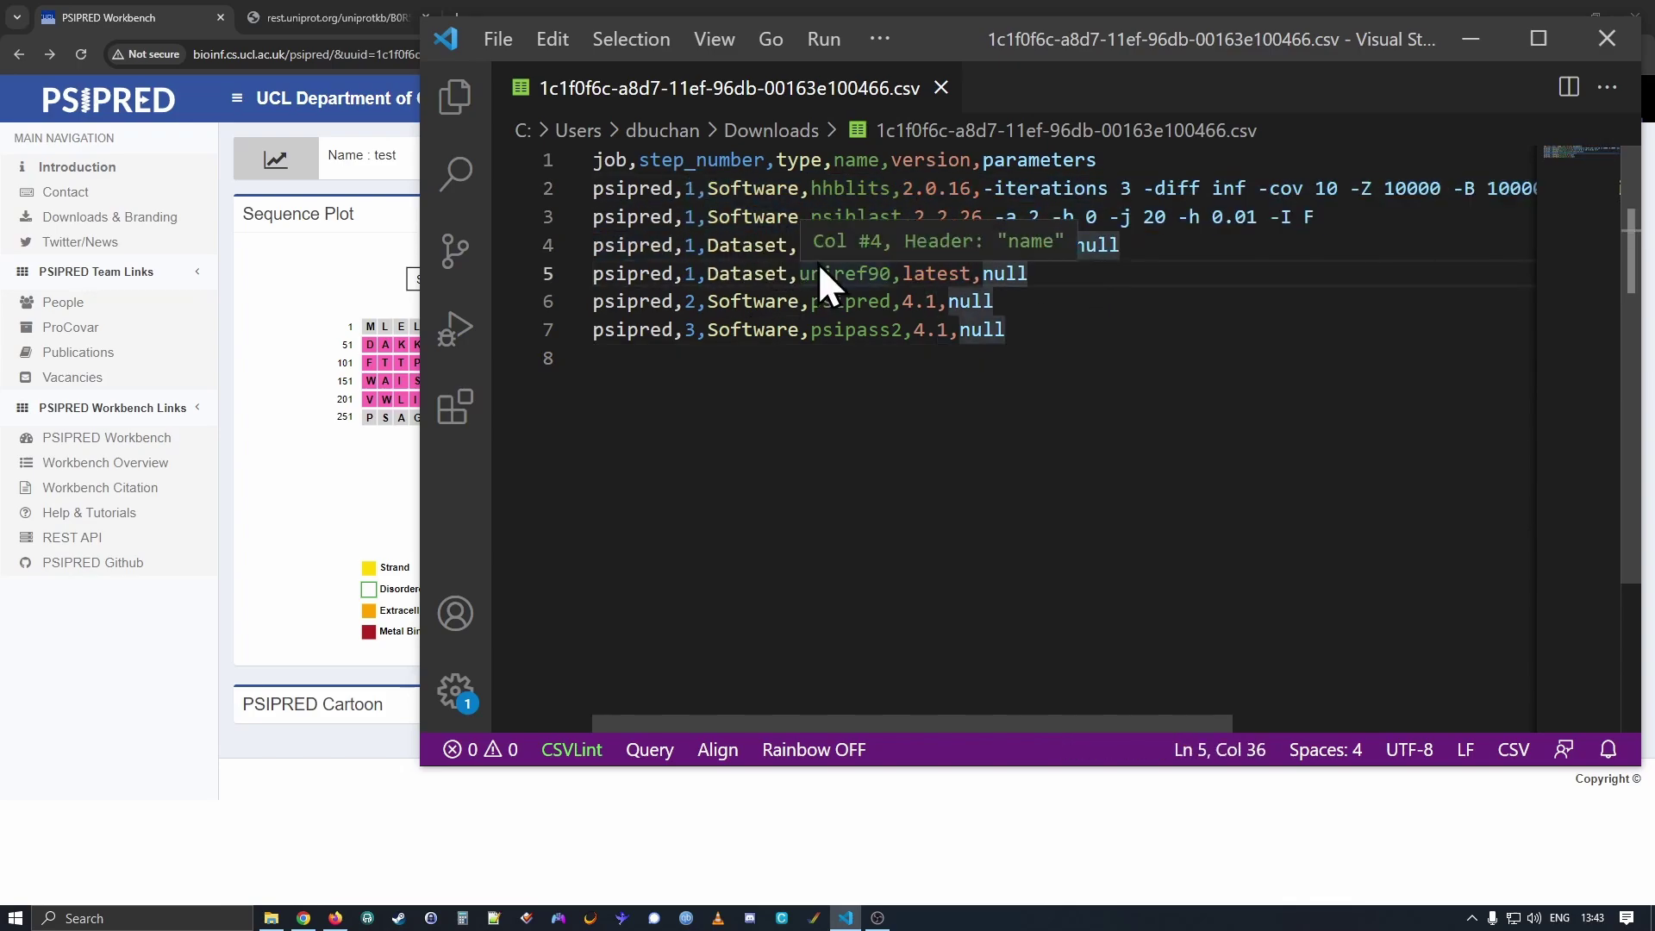
{"action": "left_click", "coordinate": [718, 246]}
{"action": "left_click_drag", "start_coordinate": [812, 190], "coordinate": [939, 191]}
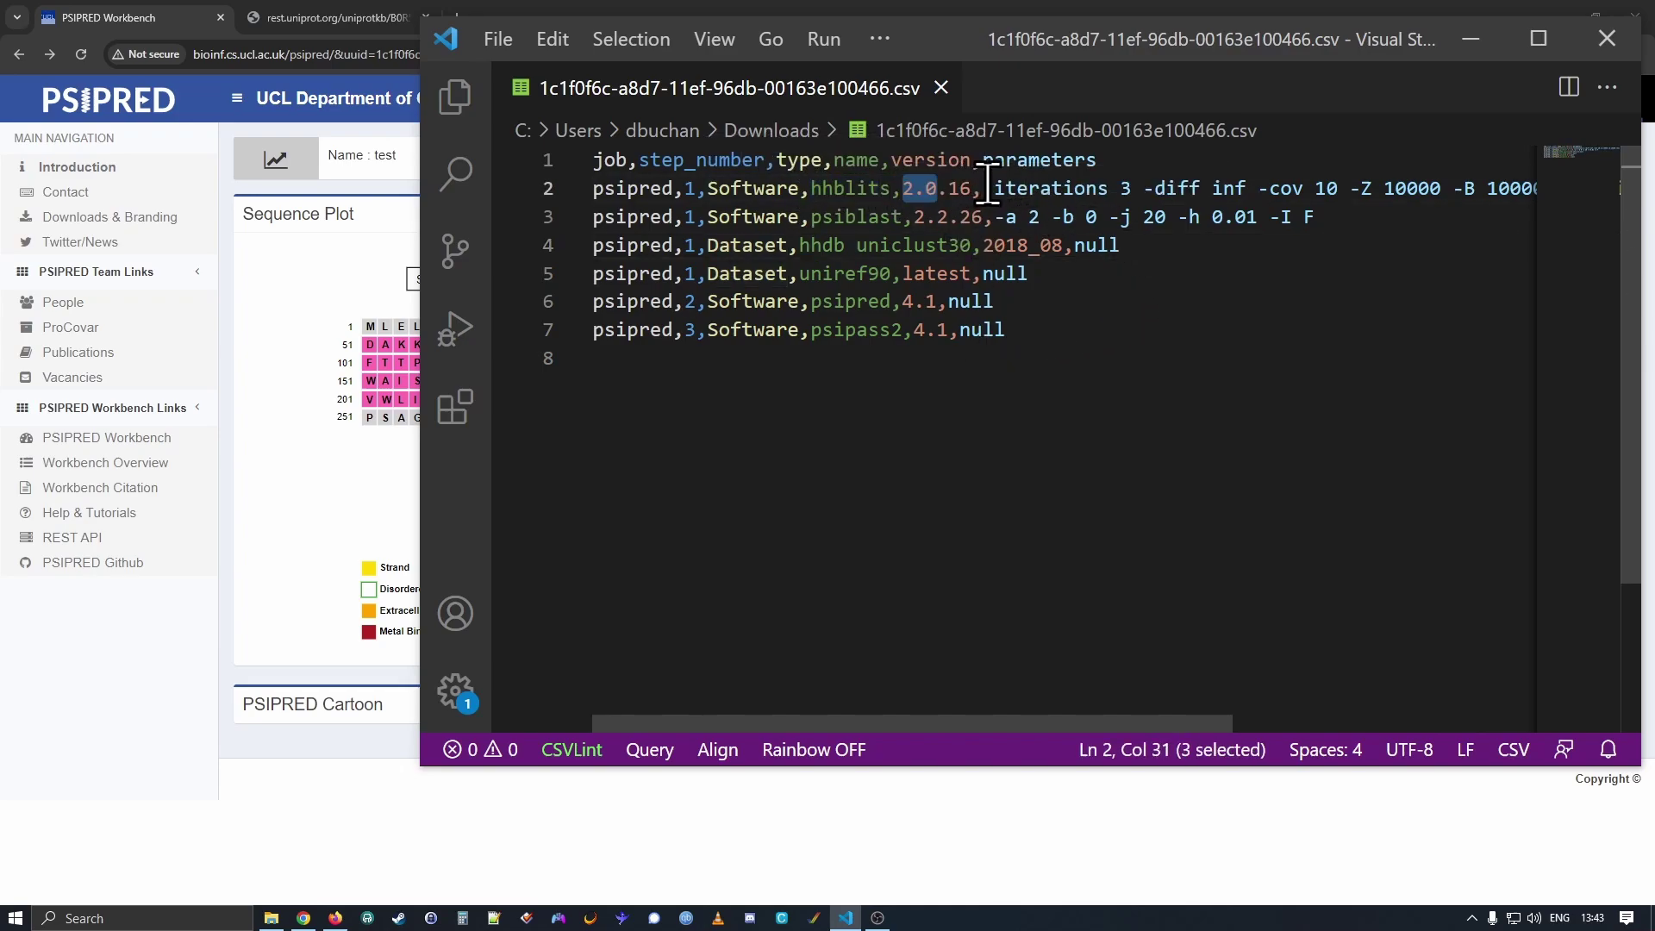
{"action": "left_click_drag", "start_coordinate": [987, 188], "coordinate": [1576, 188]}
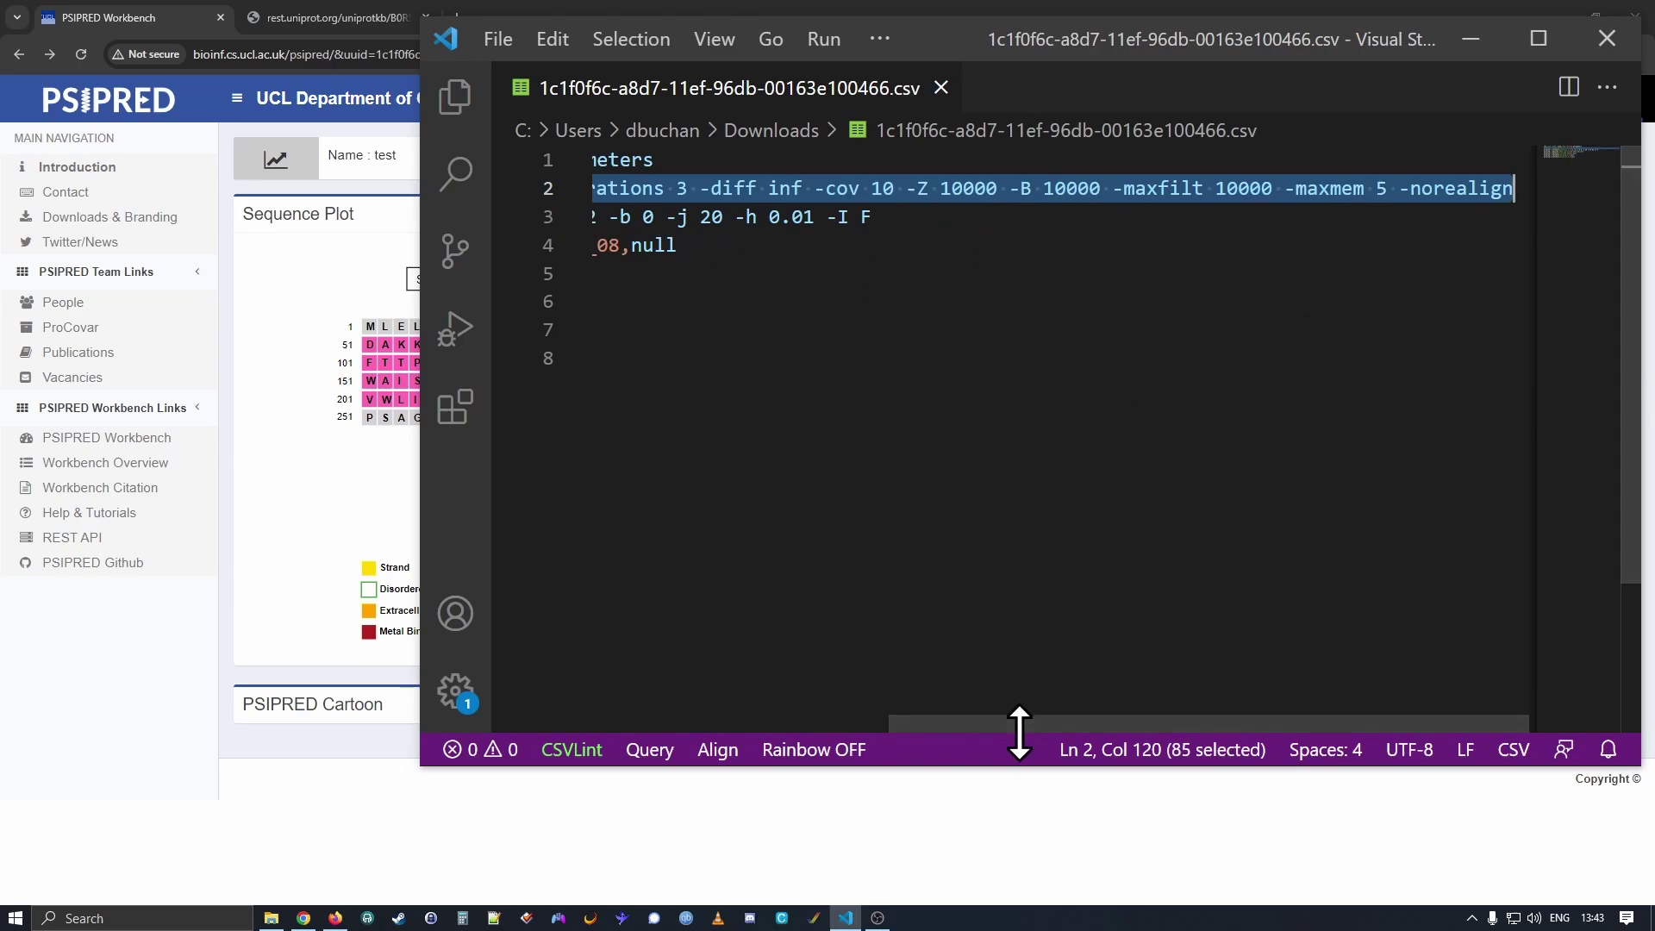
{"action": "left_click_drag", "start_coordinate": [1030, 721], "coordinate": [657, 680]}
{"action": "left_click", "coordinate": [756, 329]}
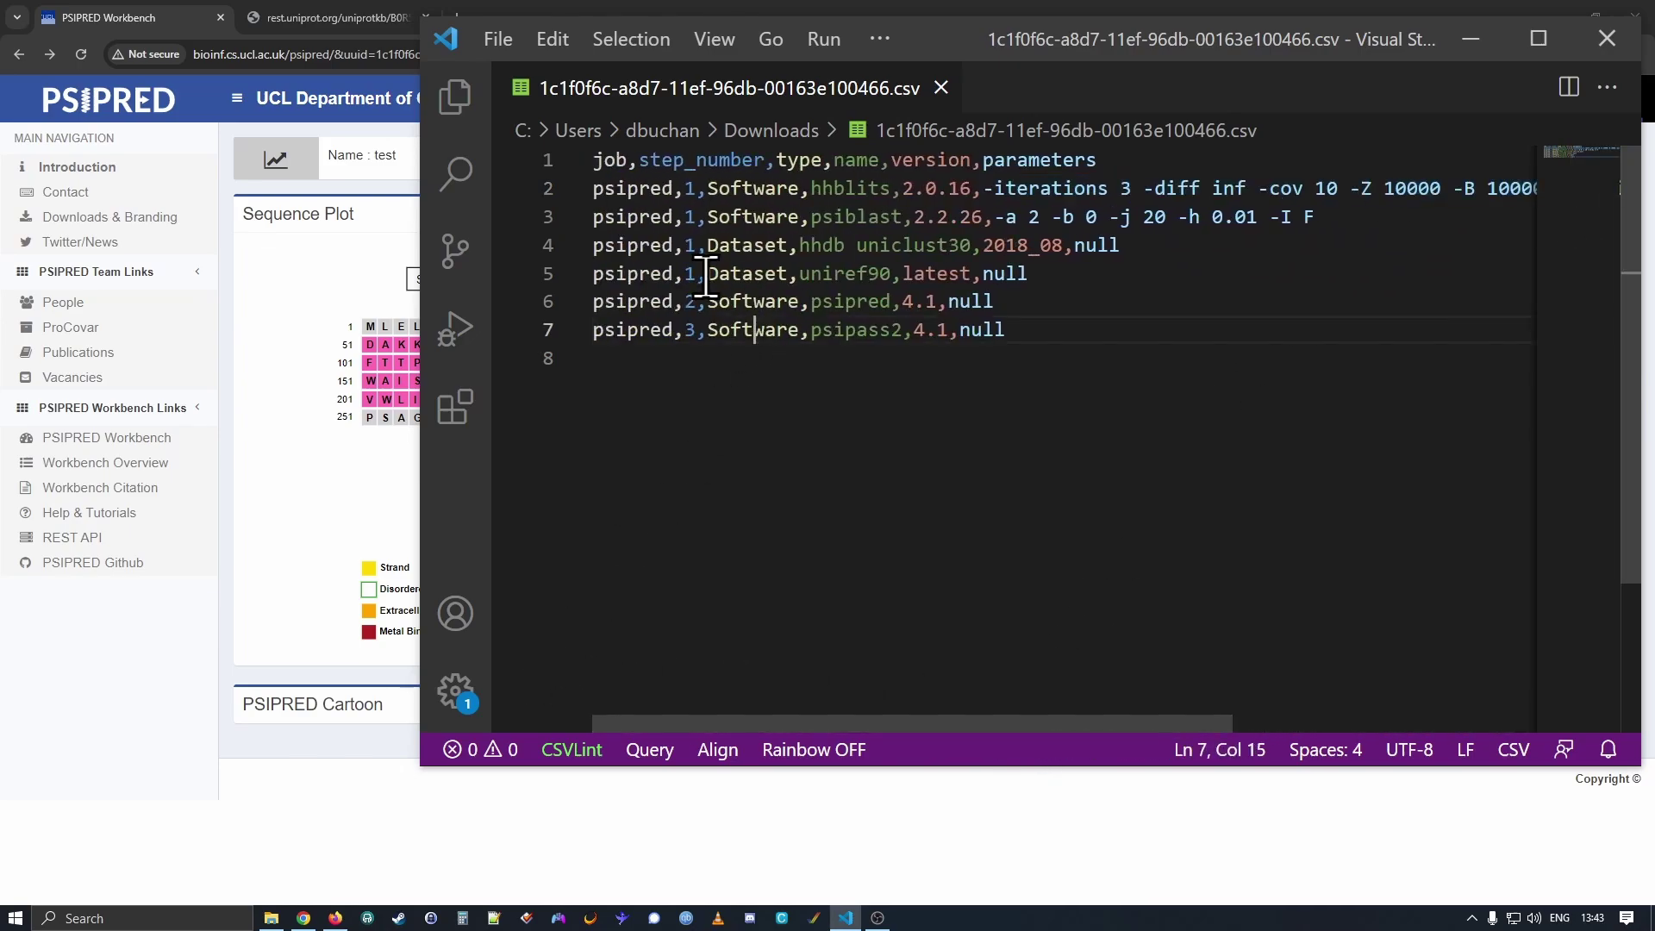
{"action": "left_click_drag", "start_coordinate": [706, 246], "coordinate": [1066, 250]}
{"action": "left_click", "coordinate": [974, 262]}
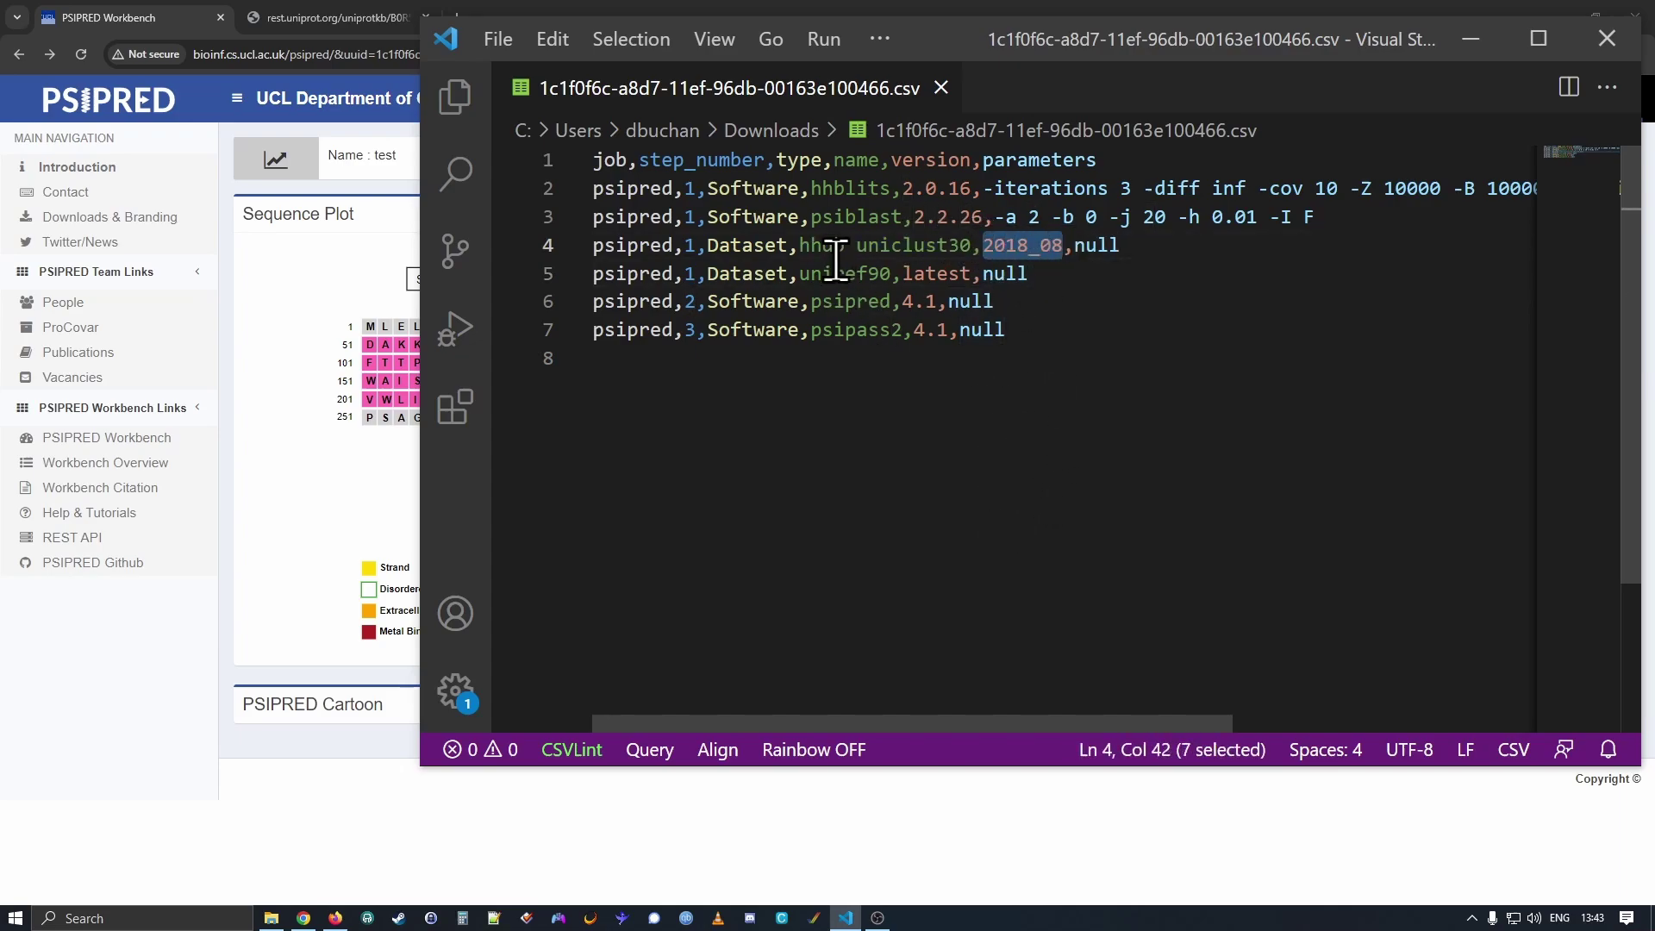
{"action": "left_click", "coordinate": [722, 218]}
{"action": "left_click_drag", "start_coordinate": [811, 217], "coordinate": [902, 219]}
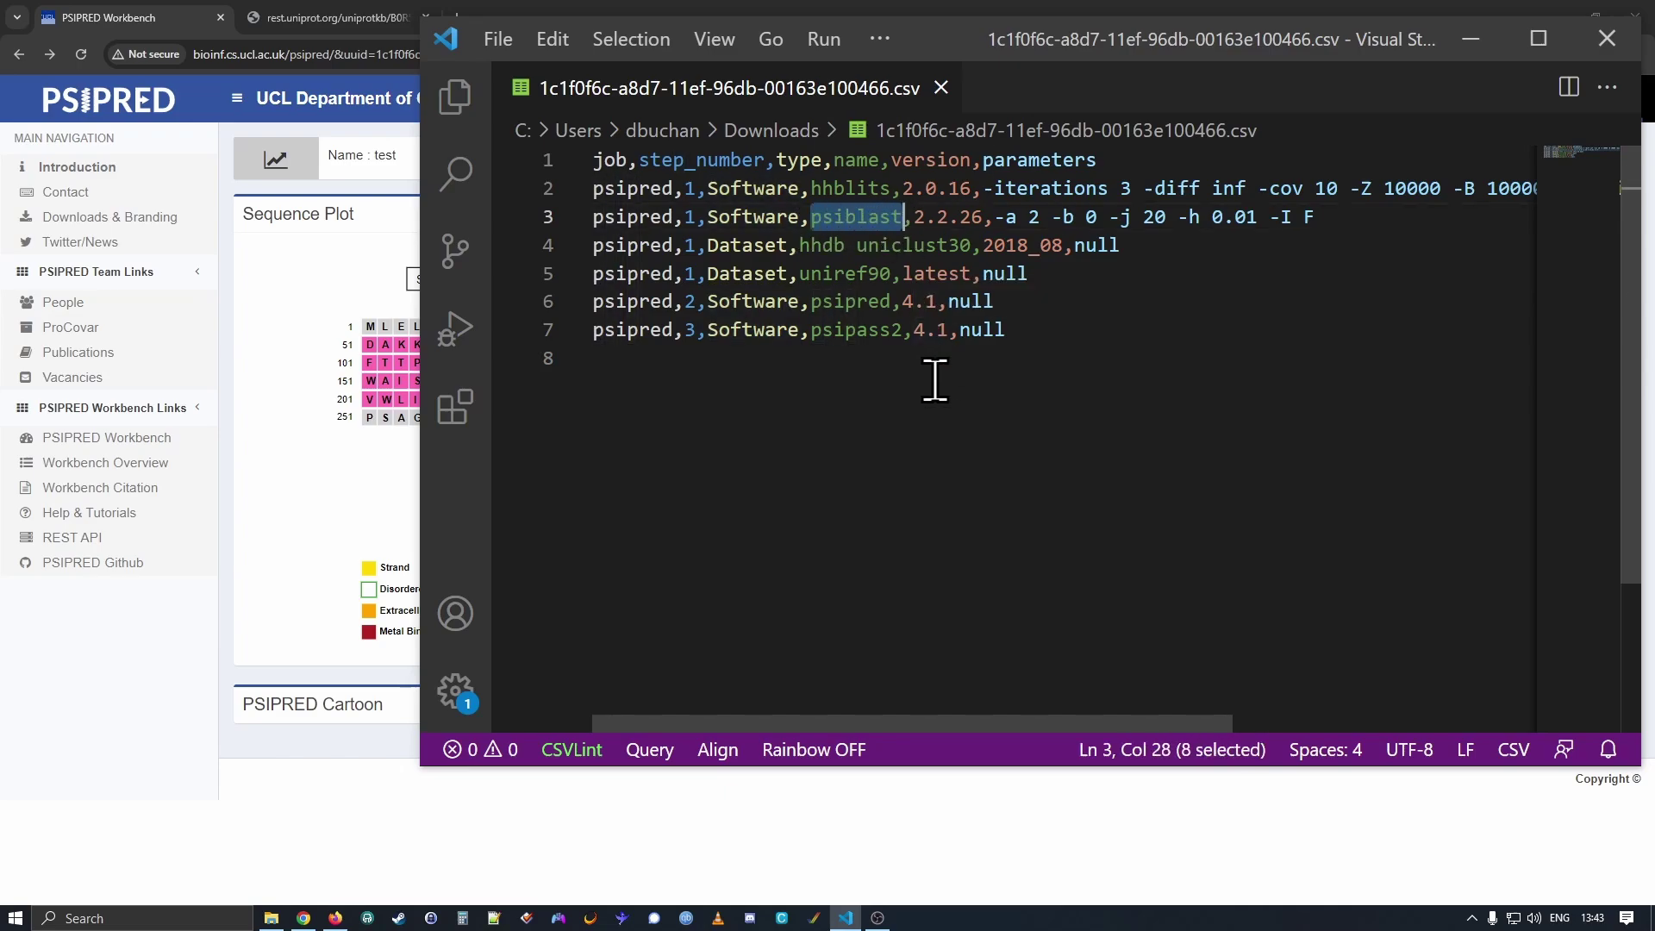
{"action": "left_click", "coordinate": [924, 246]}
{"action": "left_click_drag", "start_coordinate": [912, 217], "coordinate": [971, 219]}
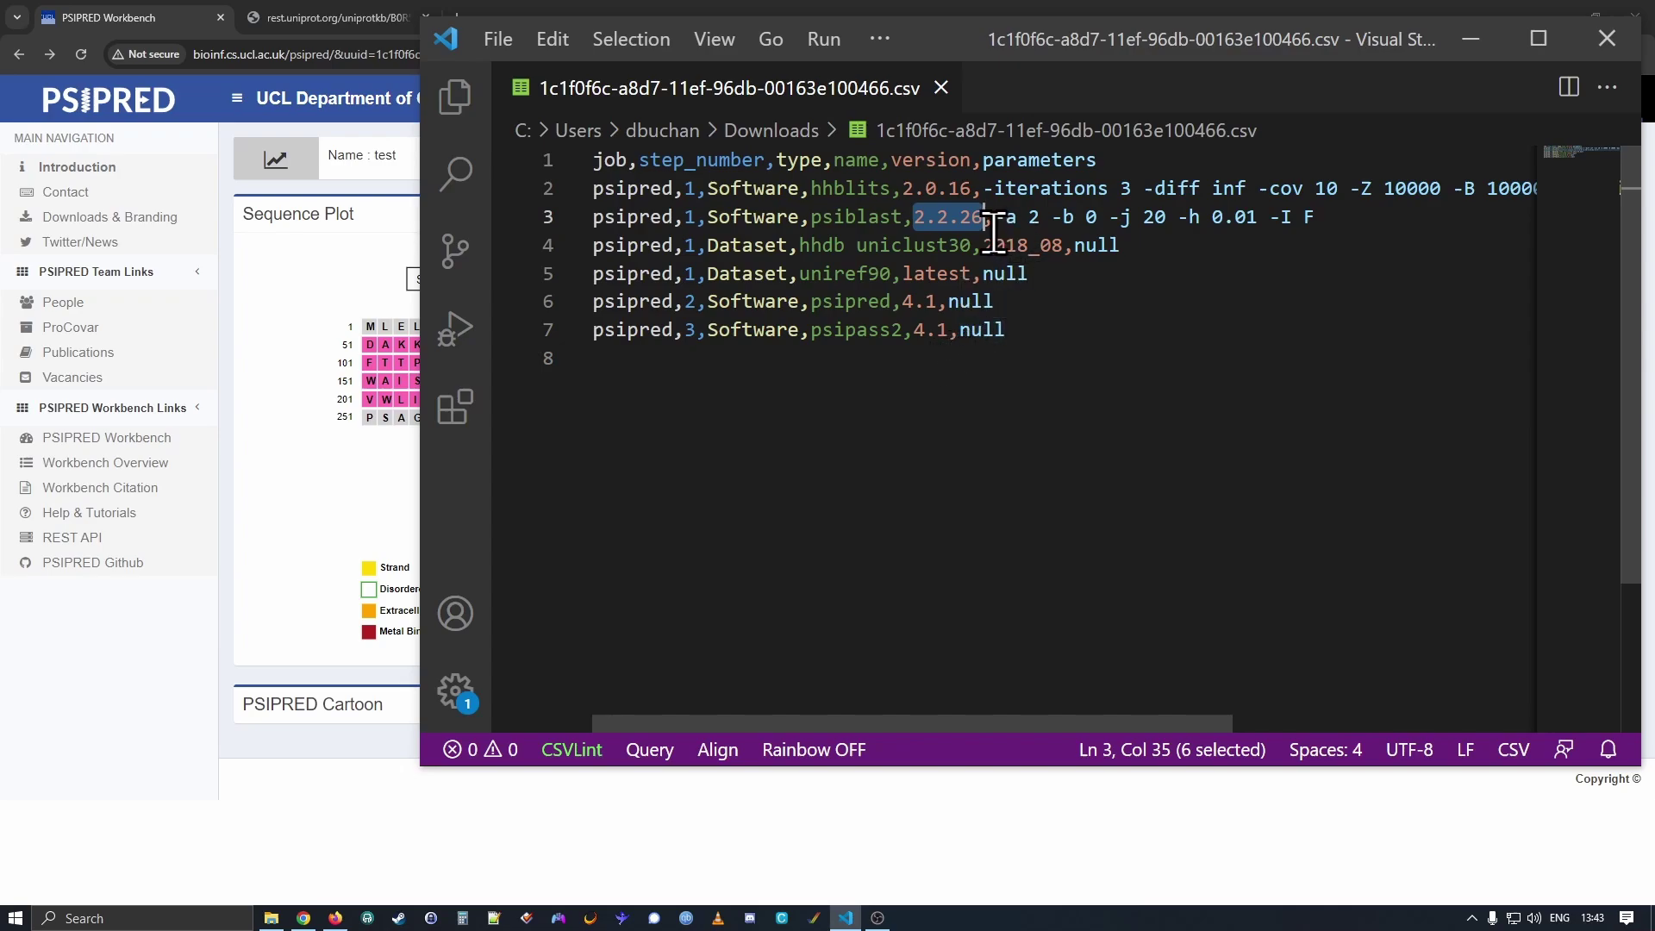
{"action": "left_click_drag", "start_coordinate": [997, 217], "coordinate": [1314, 217]}
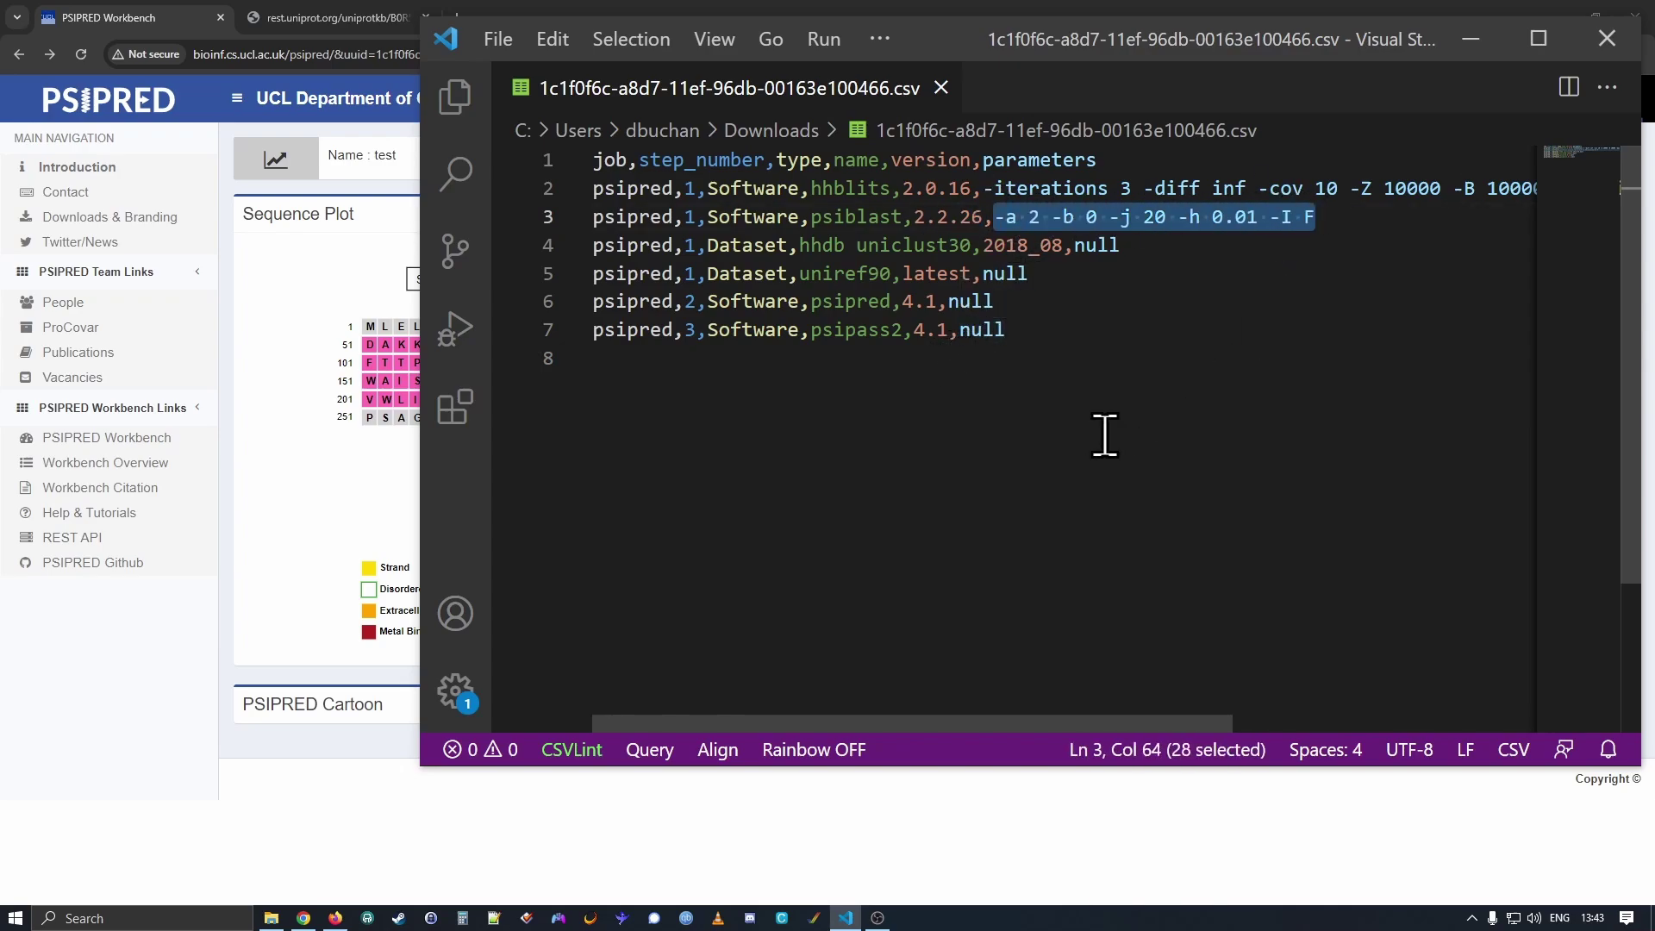
{"action": "left_click_drag", "start_coordinate": [811, 273], "coordinate": [891, 274]}
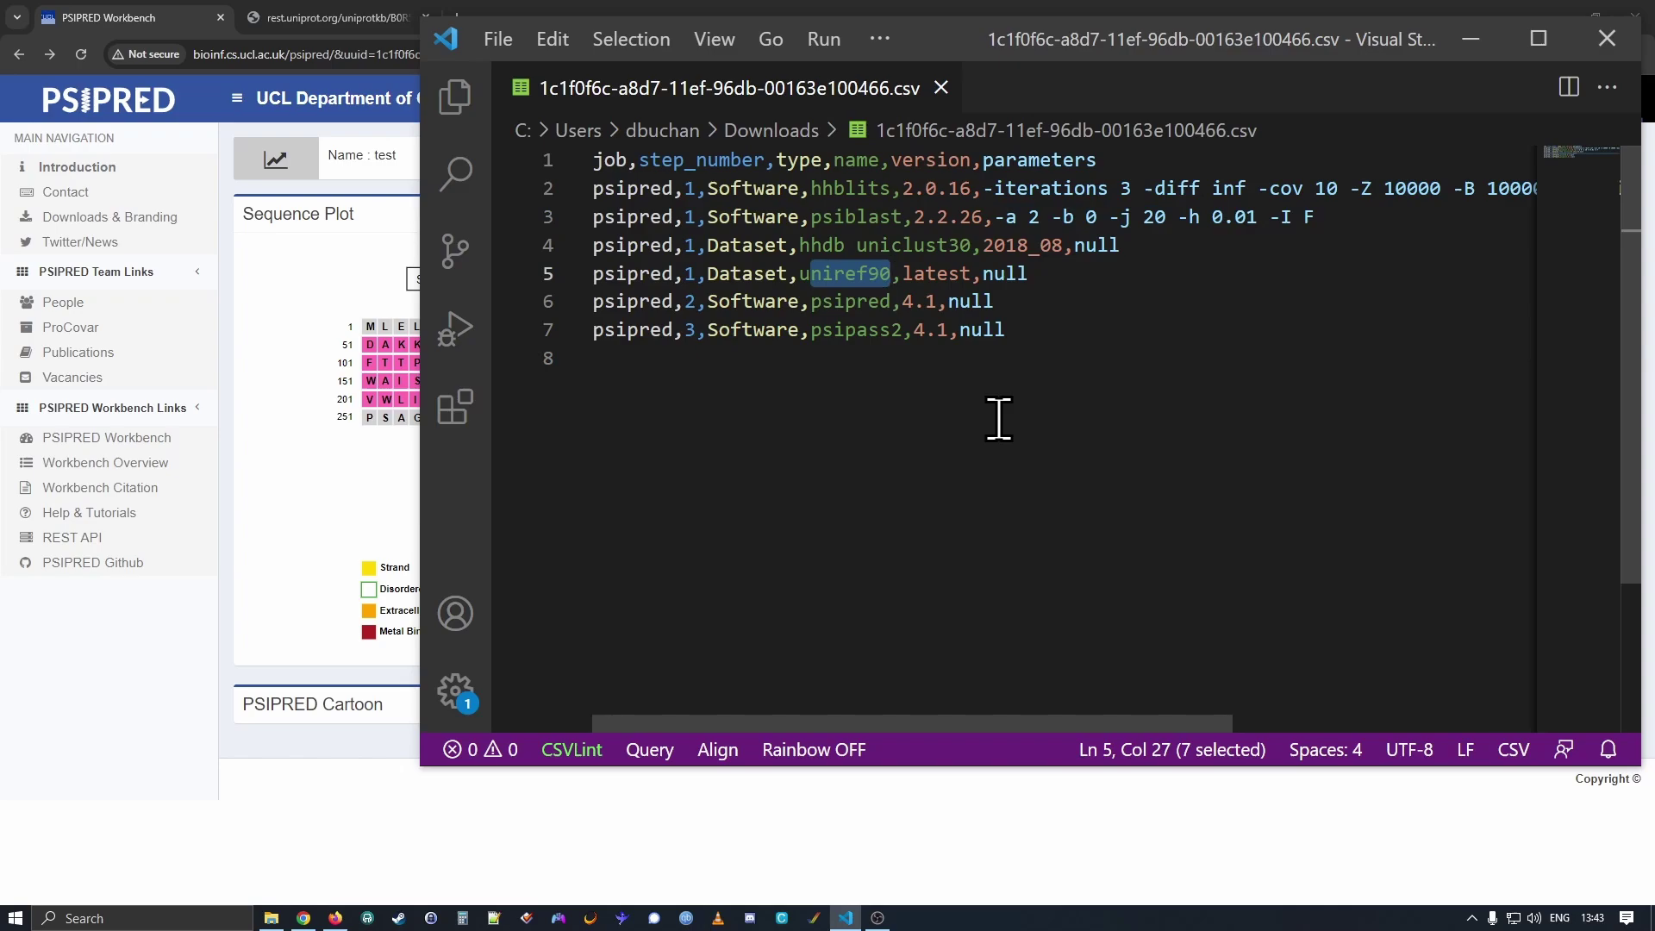
{"action": "left_click_drag", "start_coordinate": [1044, 273], "coordinate": [583, 188]}
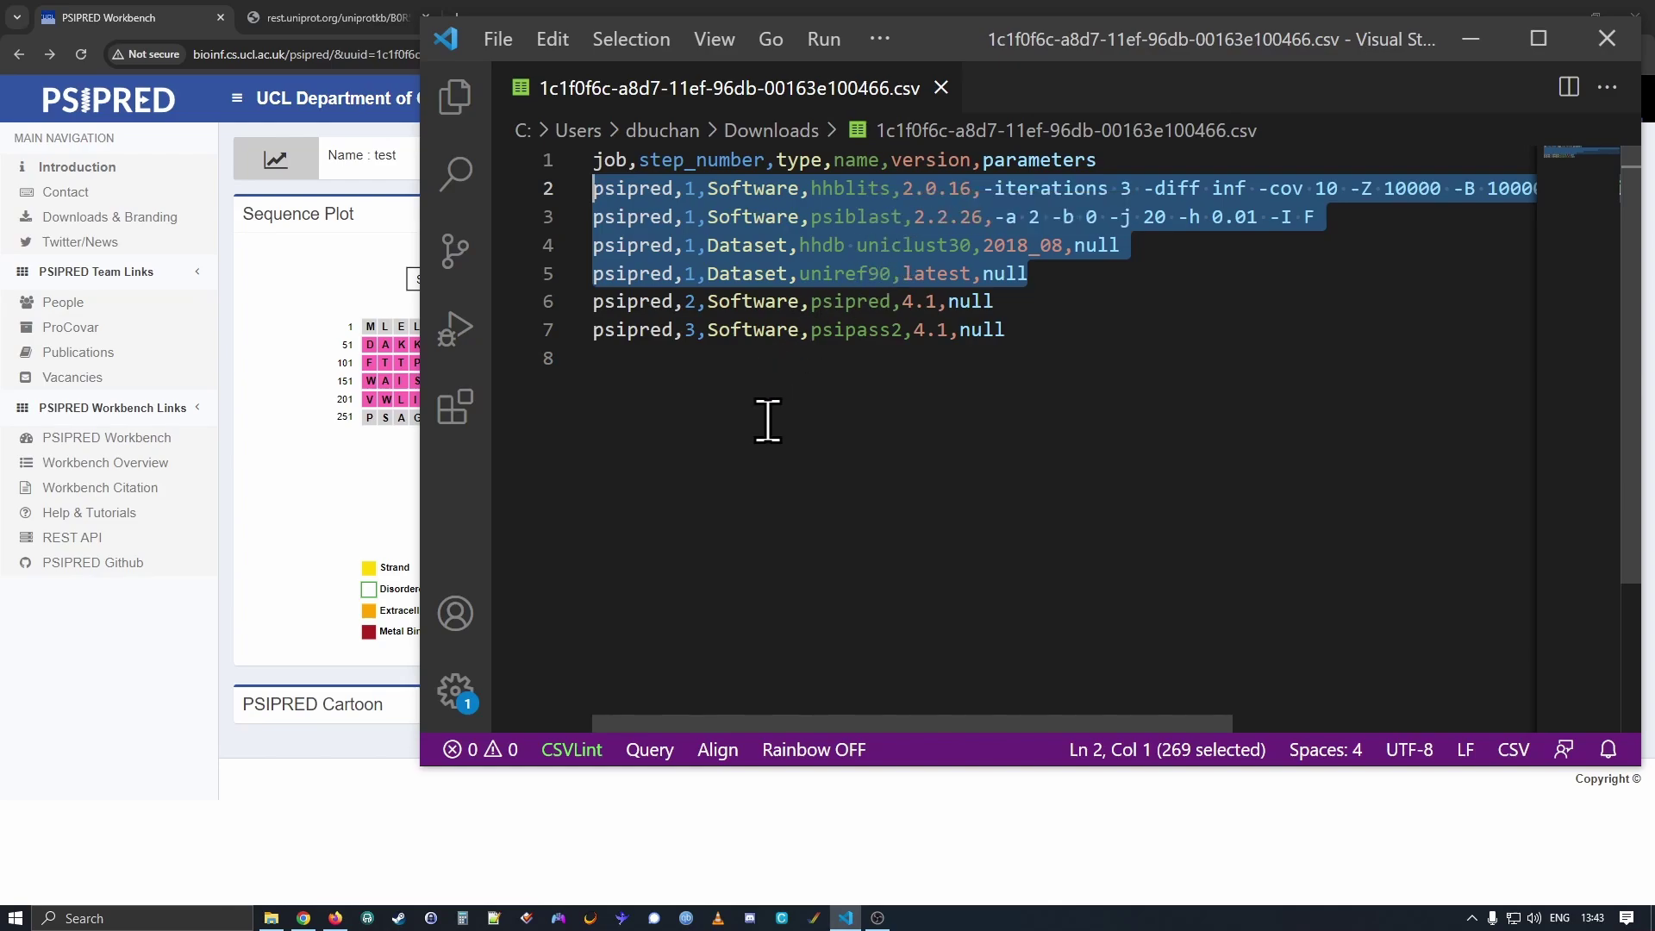
{"action": "left_click", "coordinate": [788, 447]}
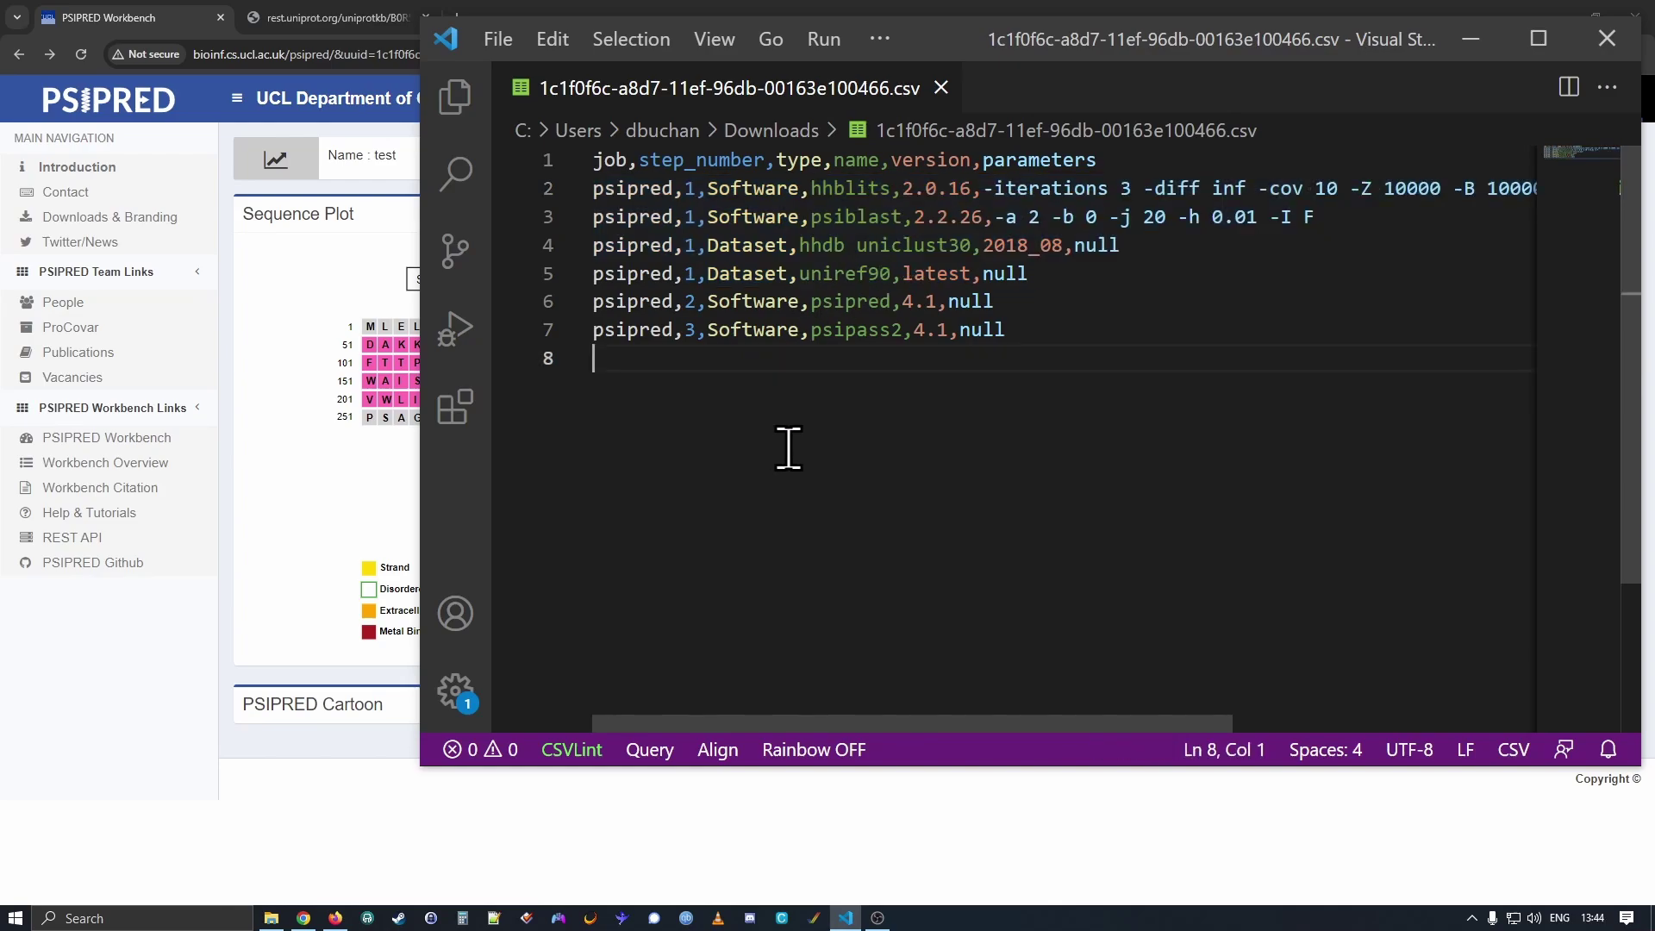
- Highlight the psipred tool name and its version 4.1 on line 6
{"action": "left_click_drag", "start_coordinate": [639, 301], "coordinate": [698, 327]}
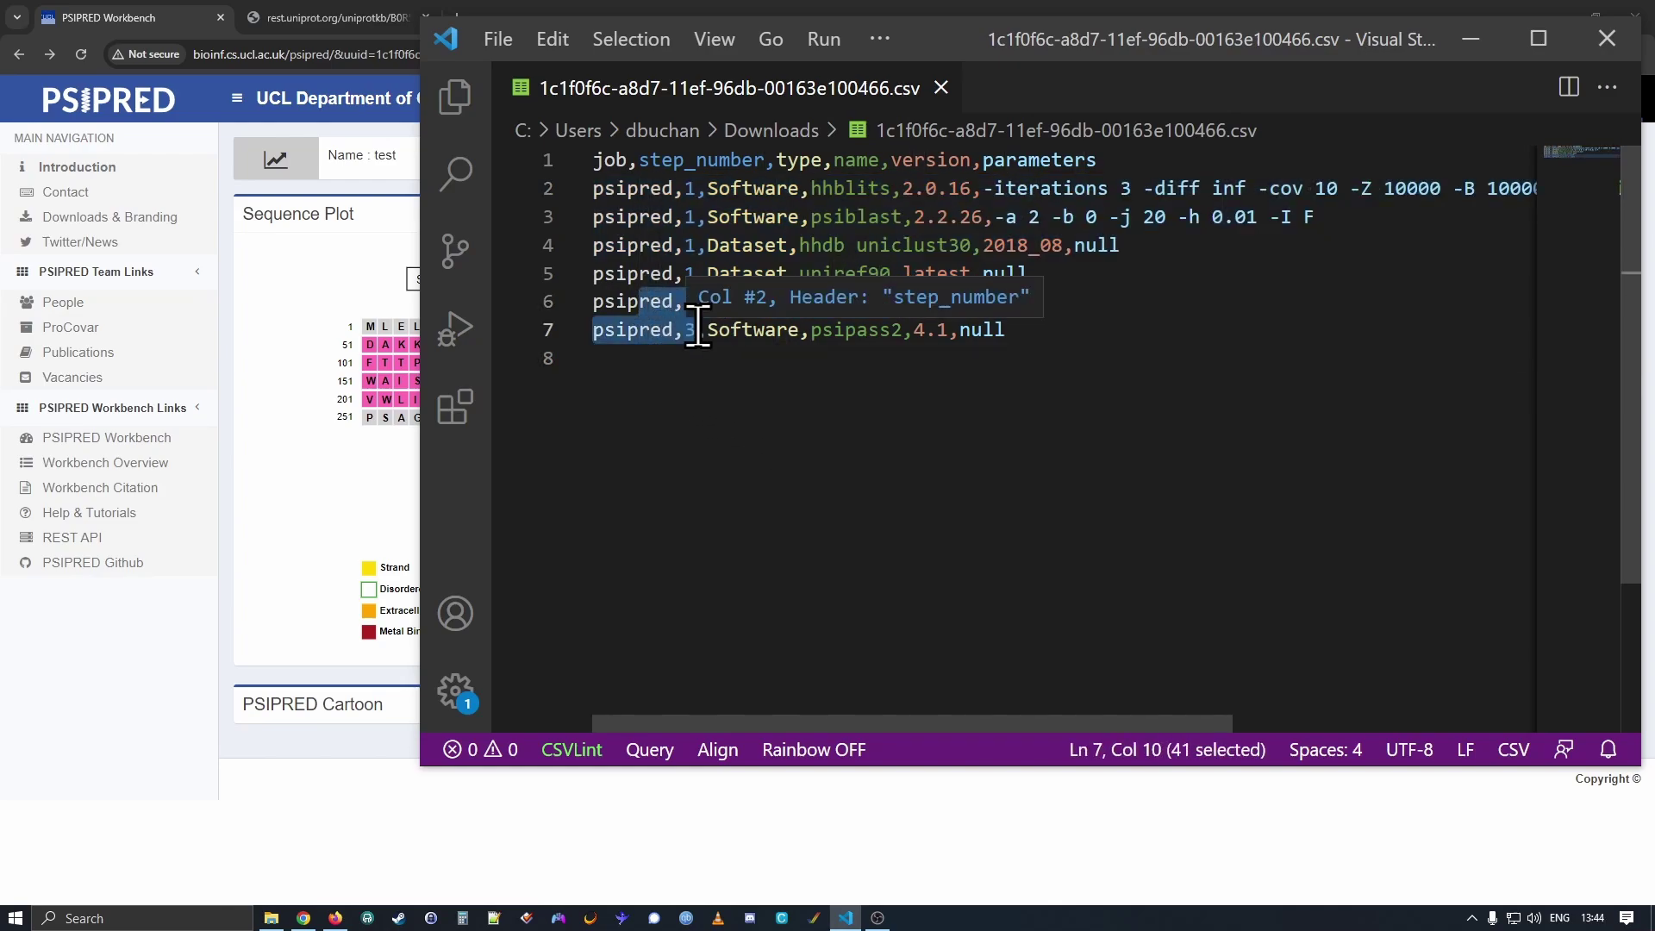
{"action": "left_click", "coordinate": [739, 421]}
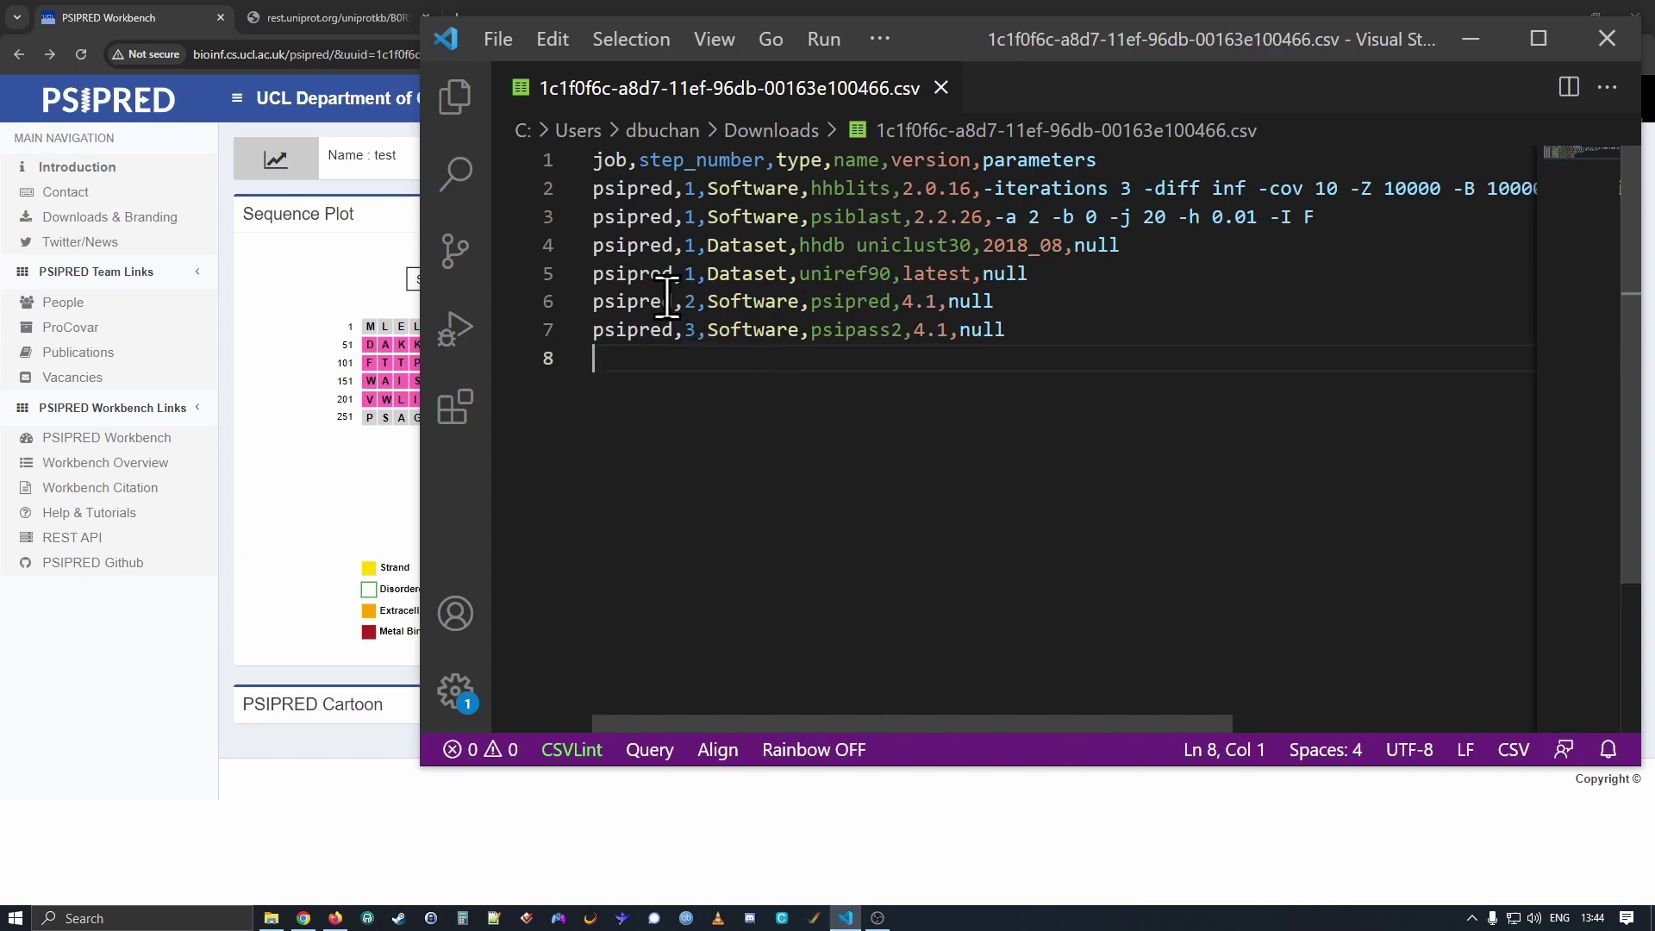
{"action": "left_click_drag", "start_coordinate": [626, 303], "coordinate": [869, 304]}
{"action": "left_click", "coordinate": [915, 301]}
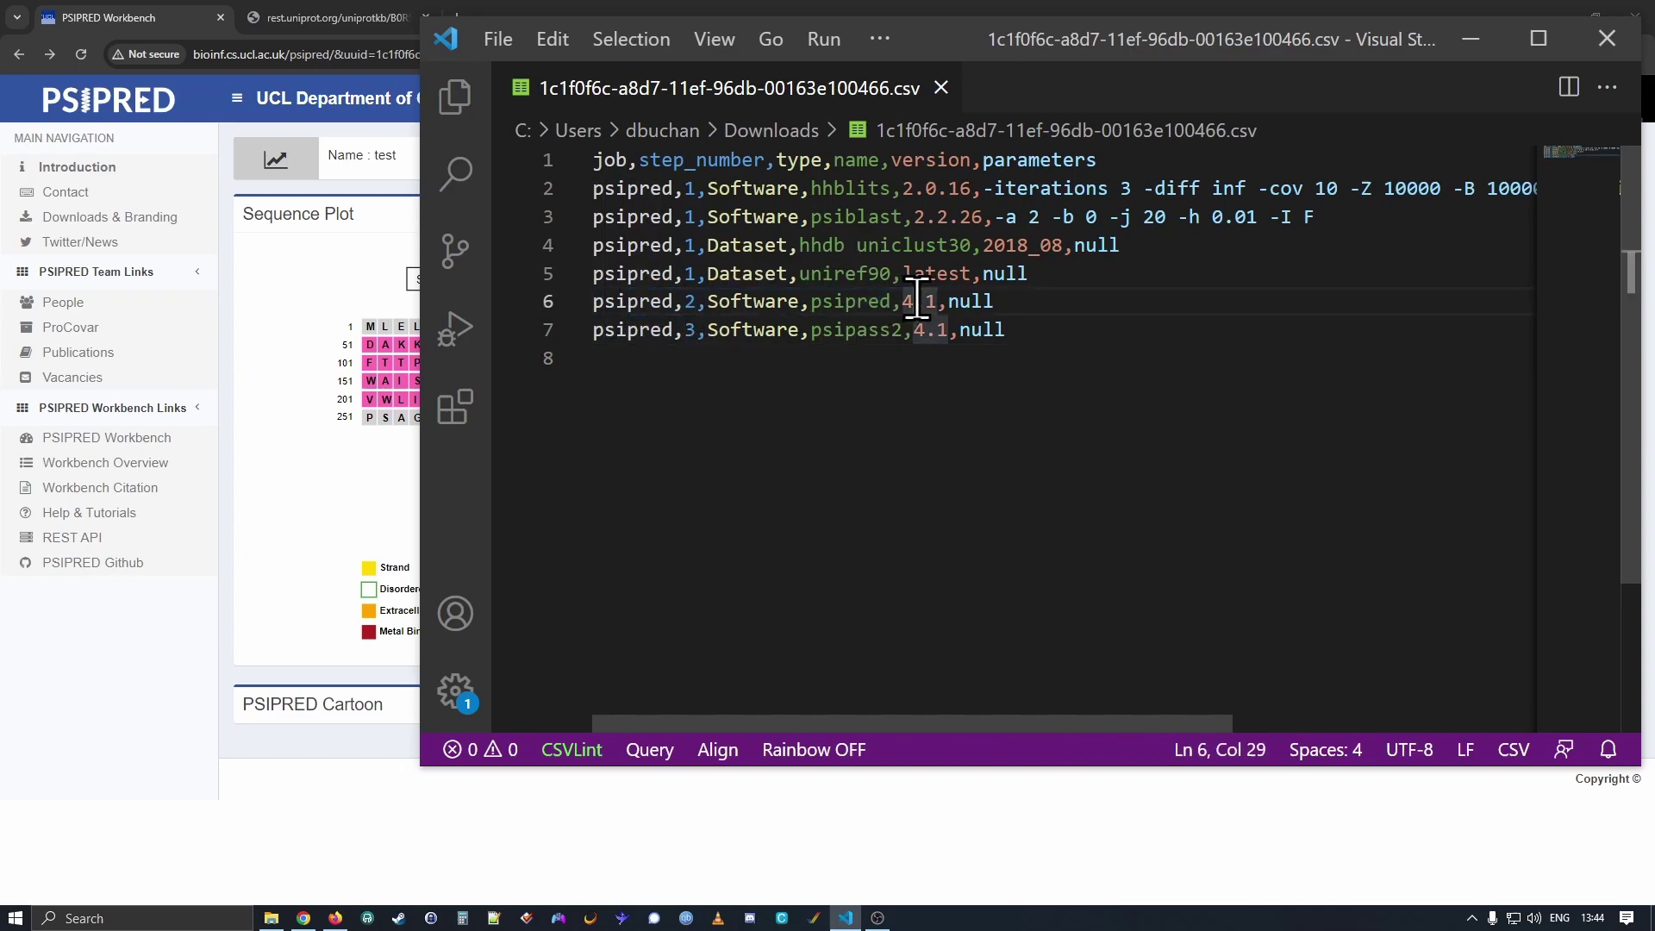
{"action": "double_click", "coordinate": [862, 301]}
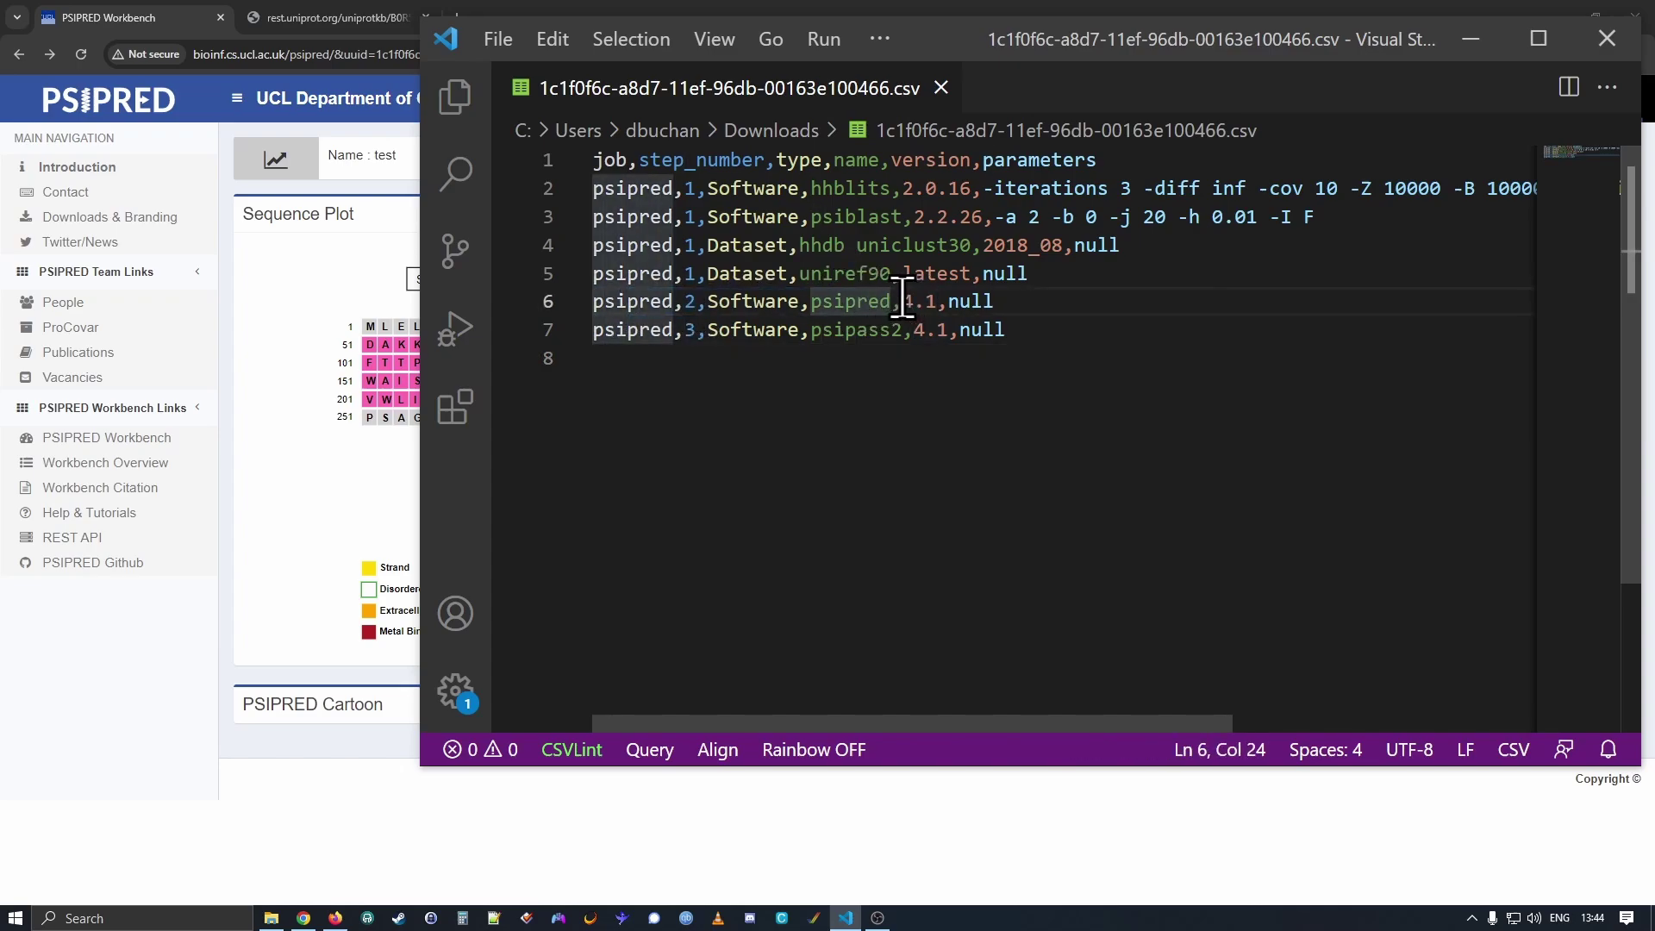
{"action": "left_click_drag", "start_coordinate": [902, 301], "coordinate": [935, 309]}
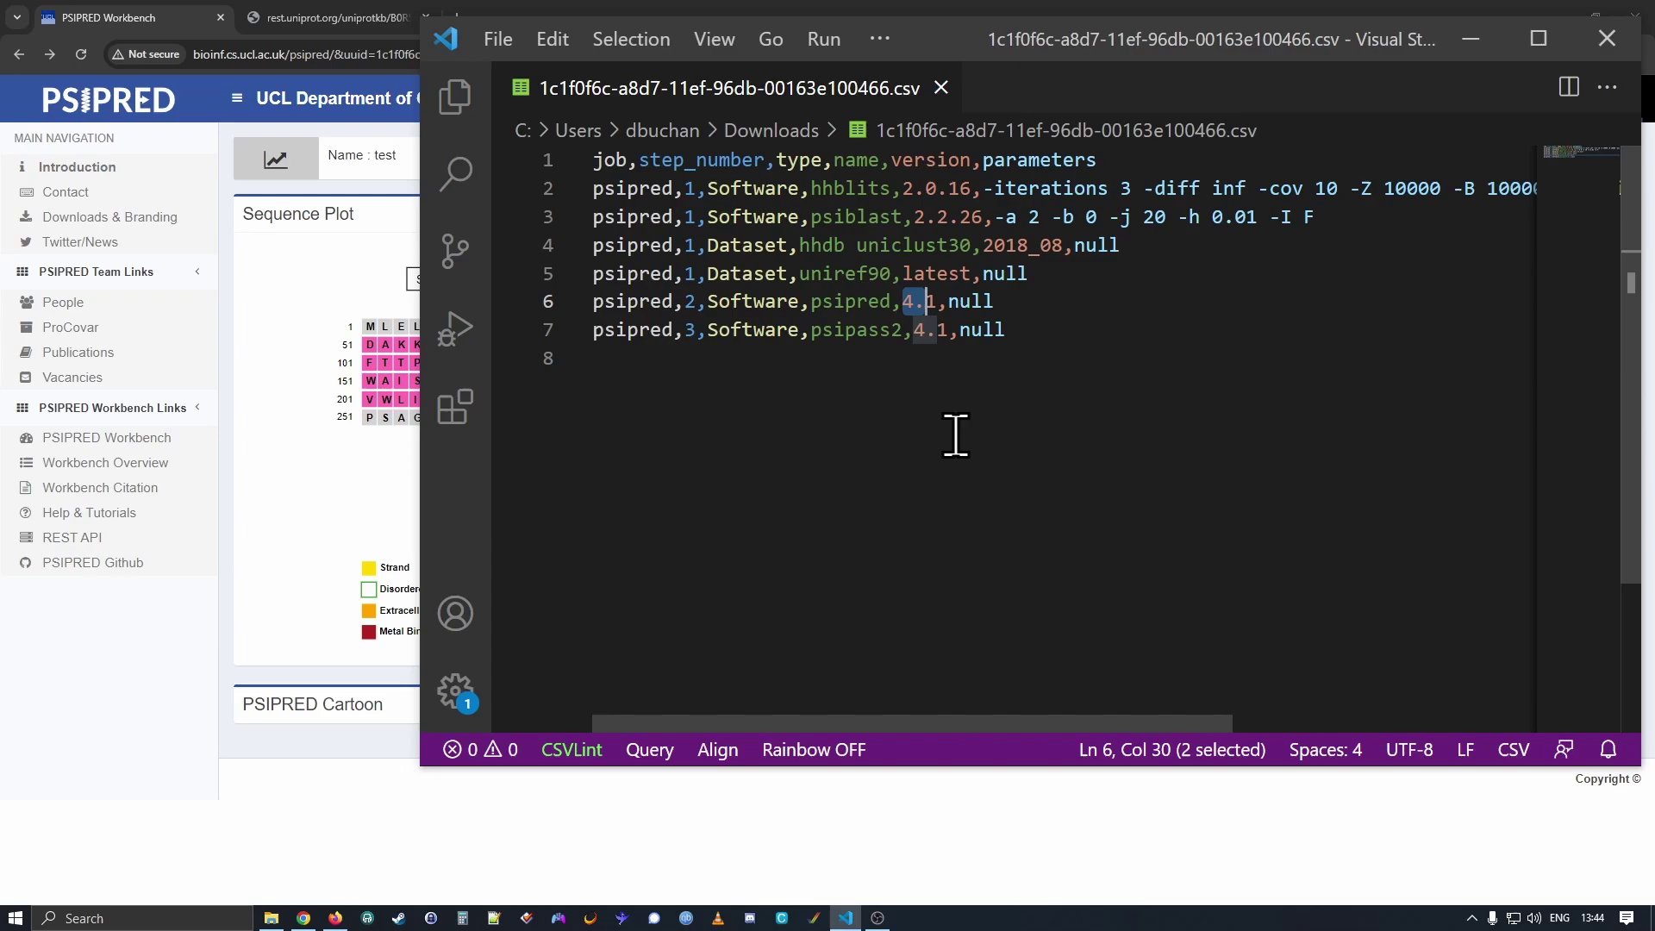
- Highlight psipass2 and its version 4.1 on line 7, then close the CSV
{"action": "double_click", "coordinate": [690, 329]}
{"action": "left_click", "coordinate": [810, 329]}
{"action": "left_click_drag", "start_coordinate": [811, 329], "coordinate": [896, 329]}
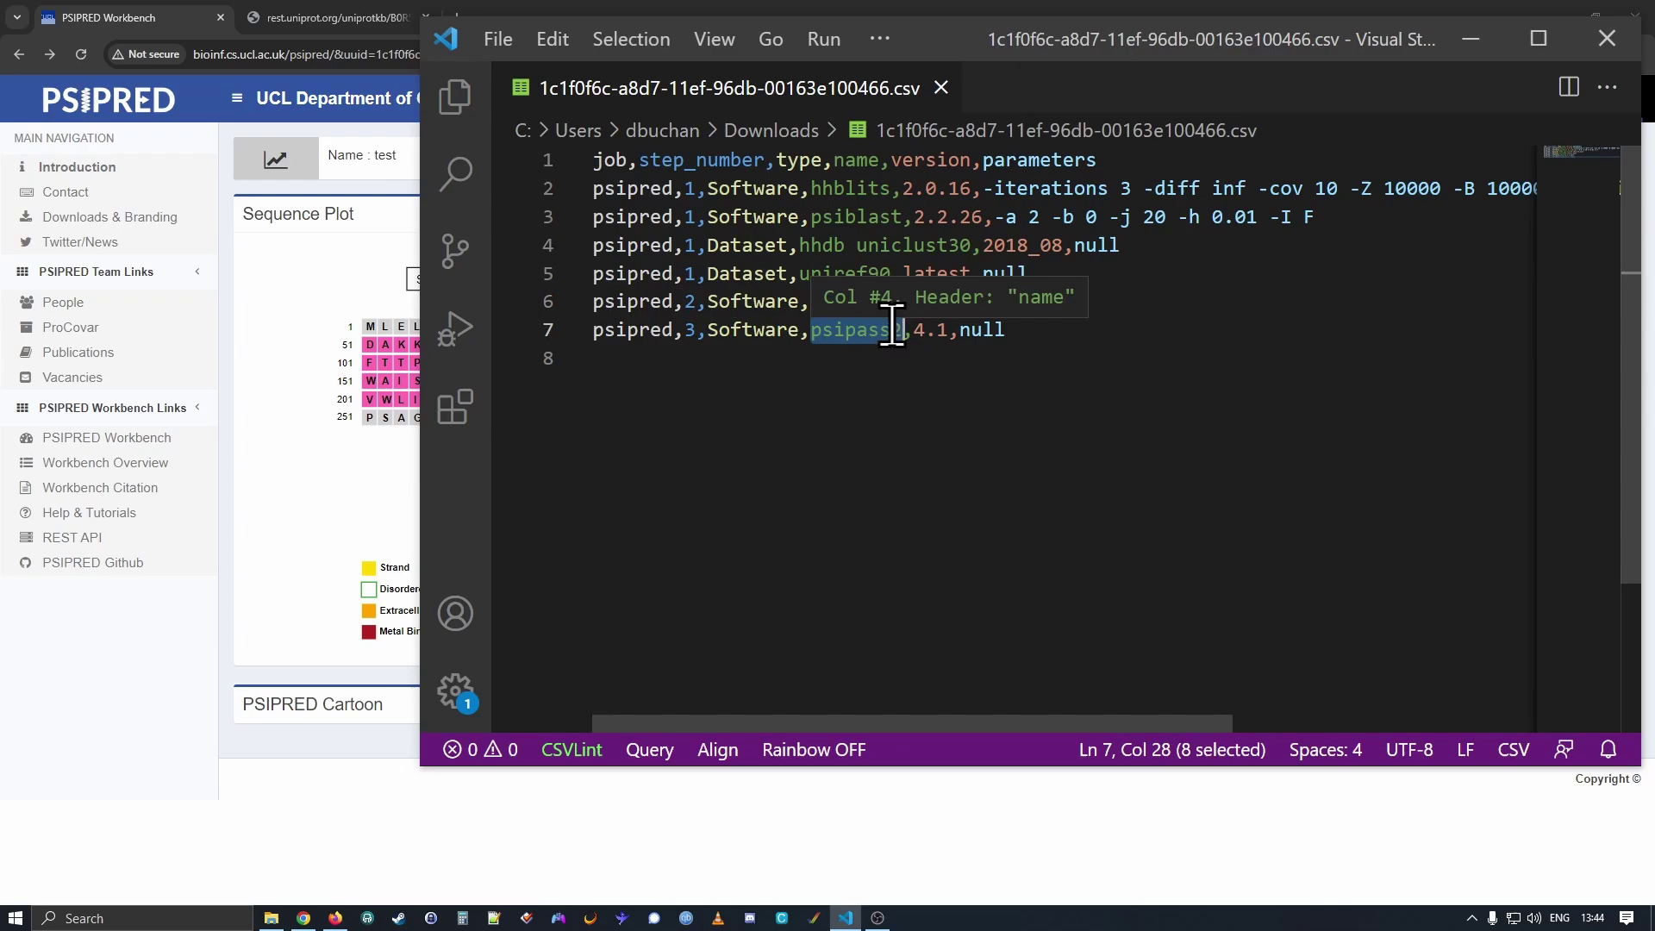
{"action": "left_click", "coordinate": [871, 358]}
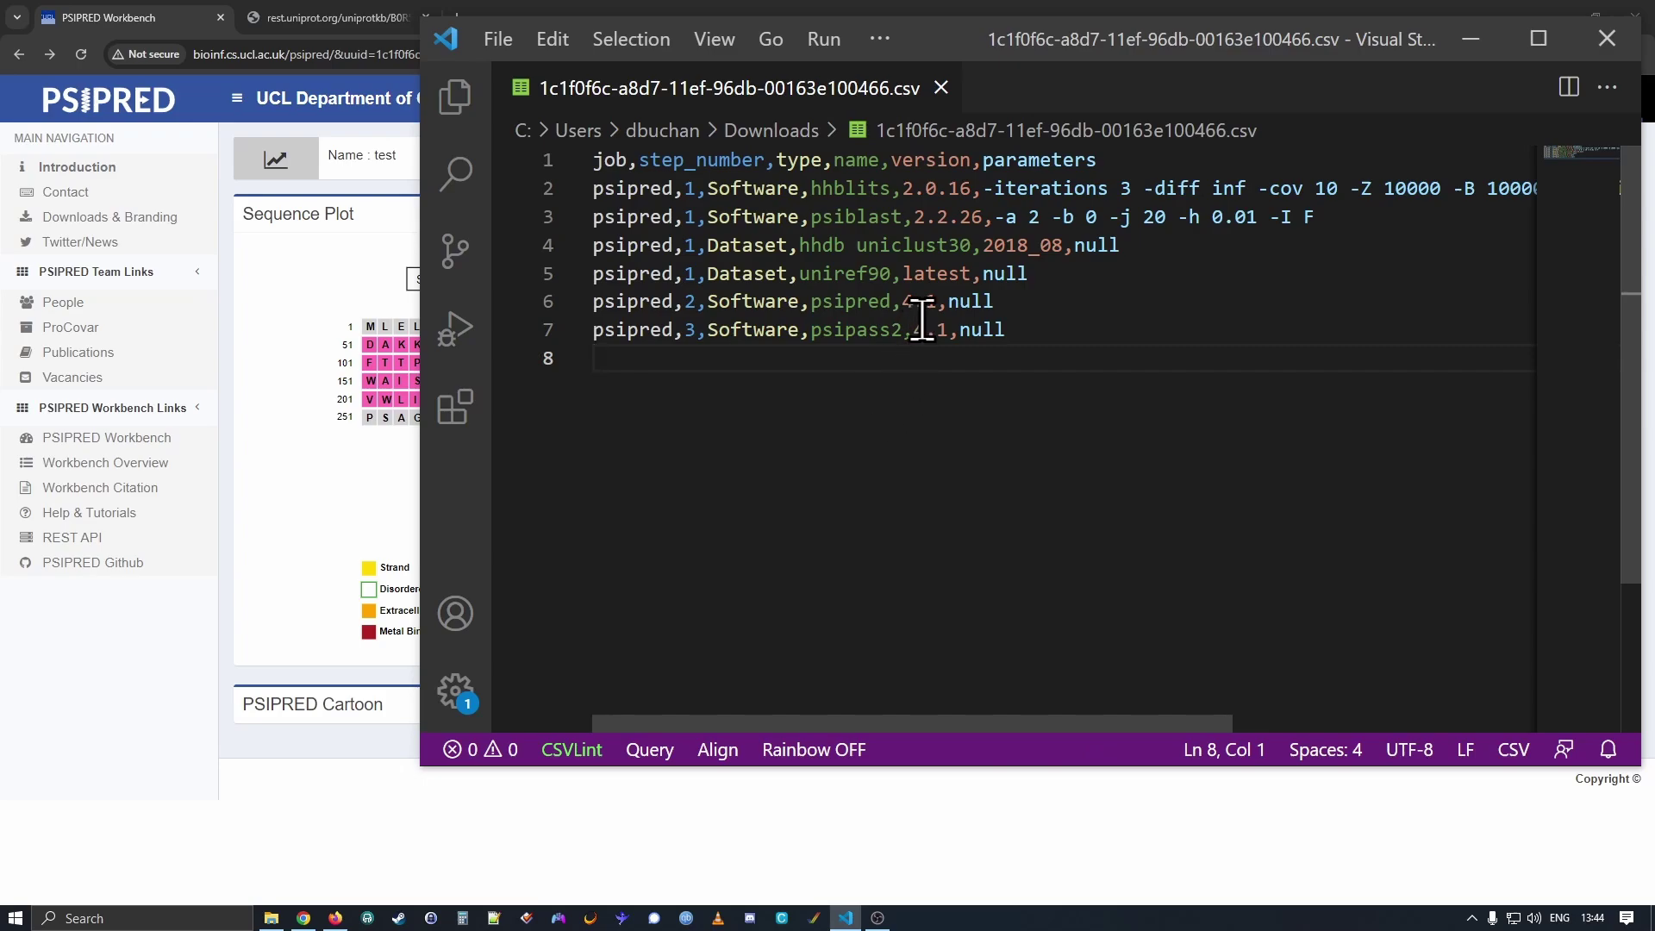
{"action": "left_click_drag", "start_coordinate": [913, 330], "coordinate": [948, 330]}
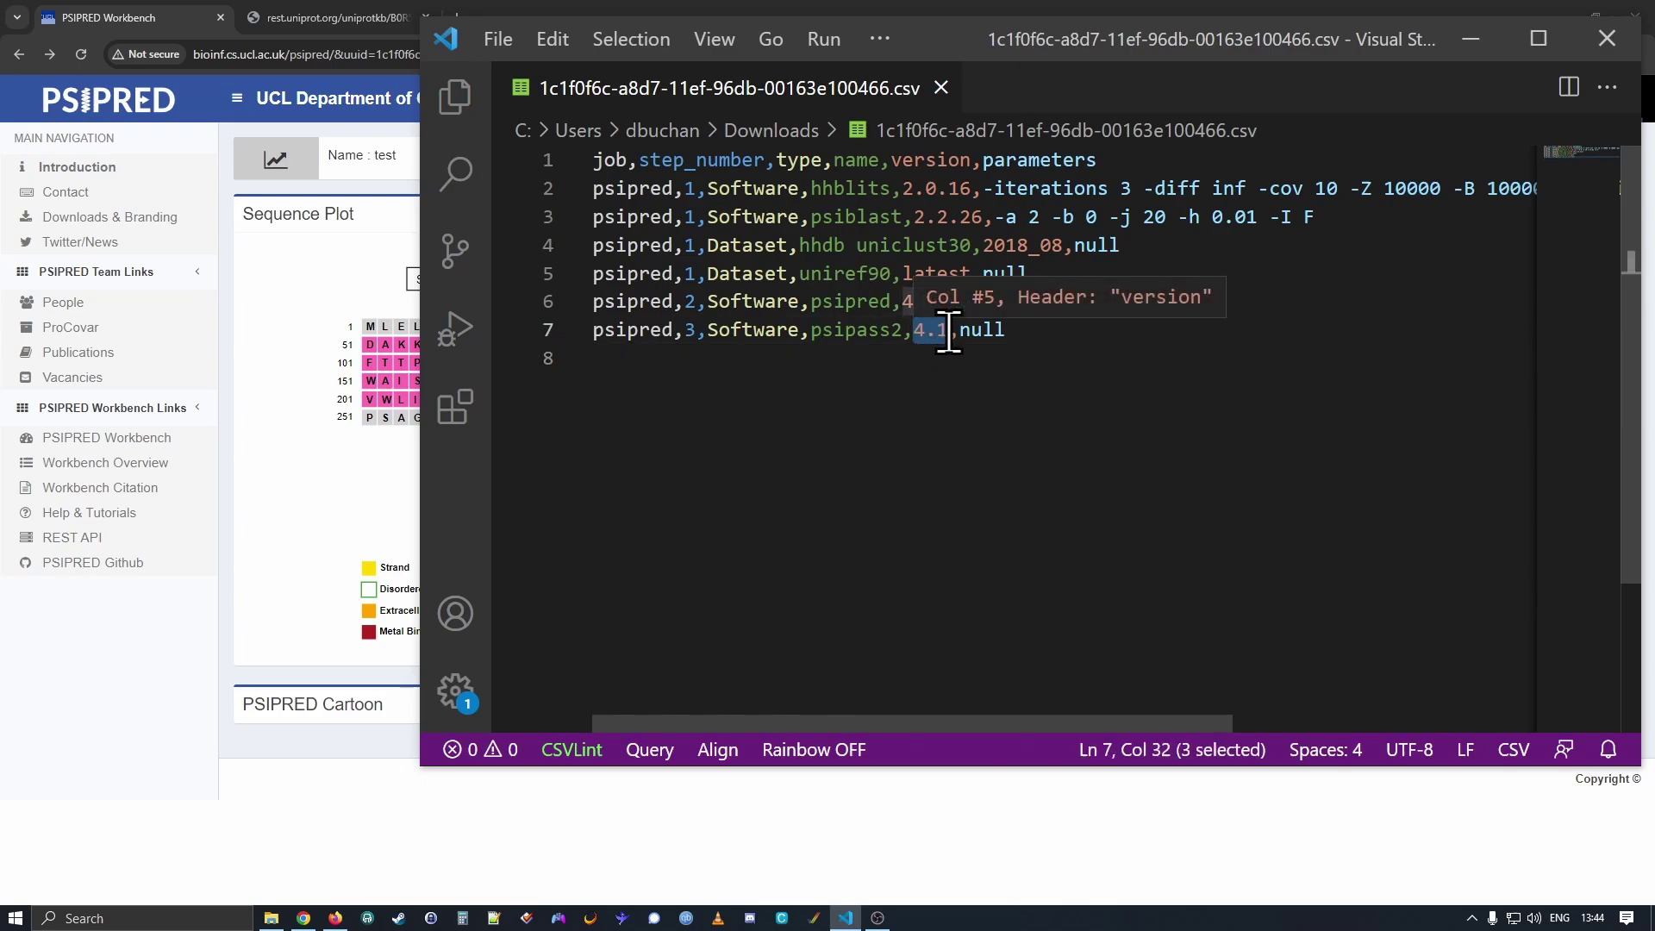
{"action": "left_click", "coordinate": [941, 87]}
- Download the SS2 format output and open the .ss2 file from Downloads in VS Code
{"action": "left_click", "coordinate": [1476, 34]}
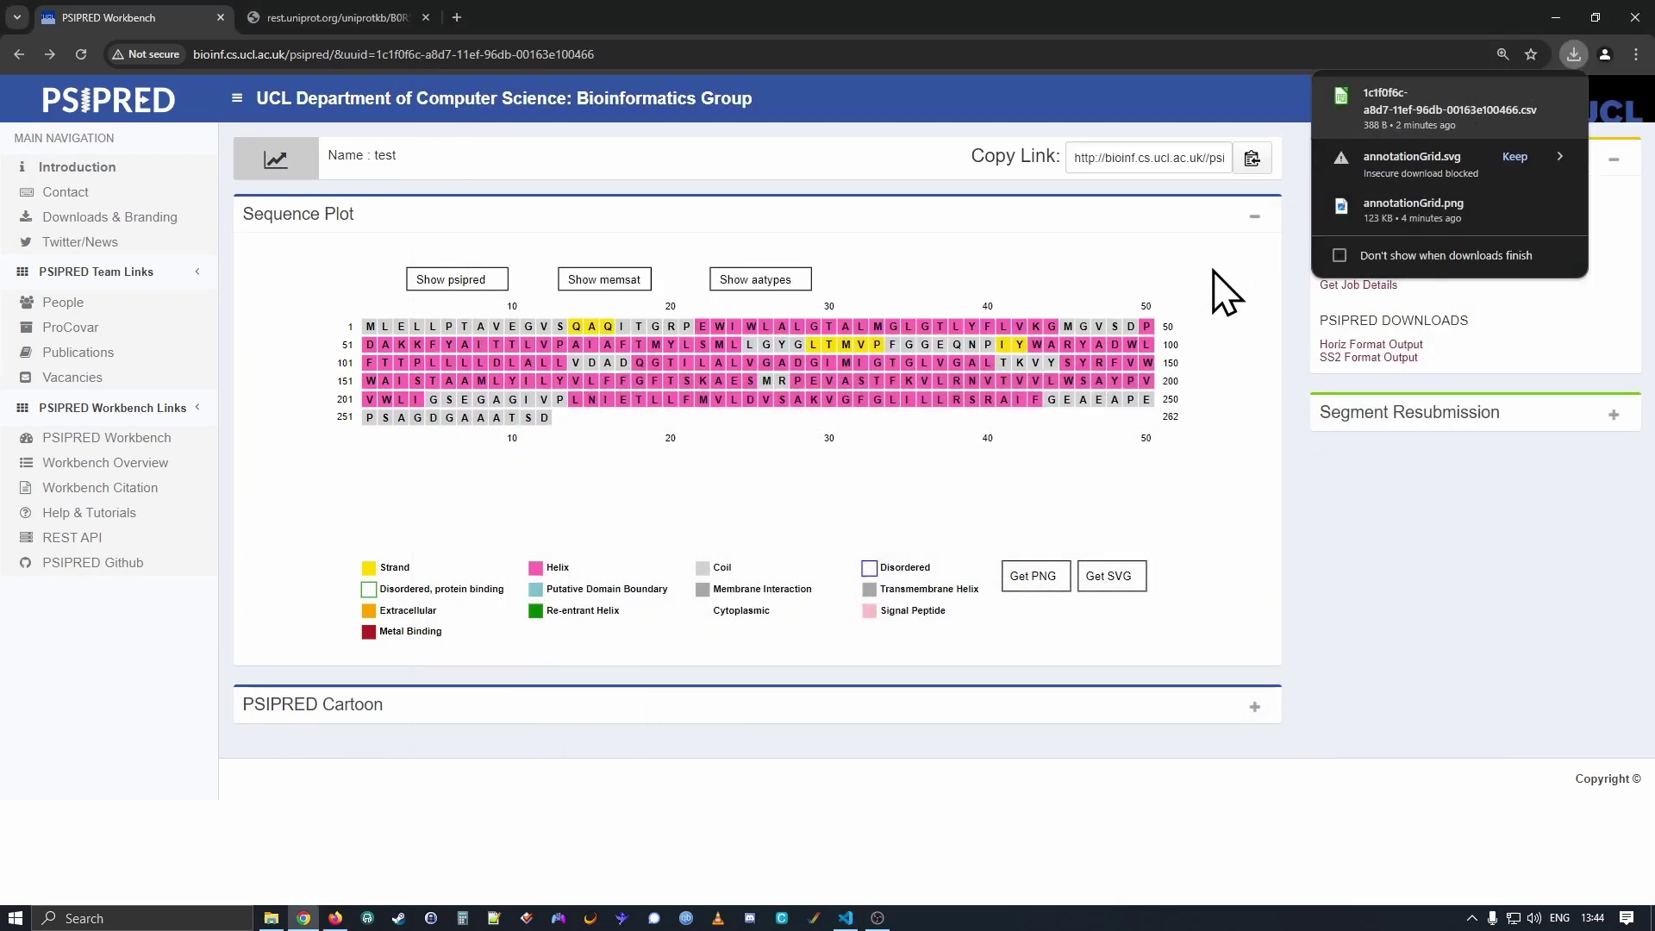
{"action": "left_click", "coordinate": [1354, 360]}
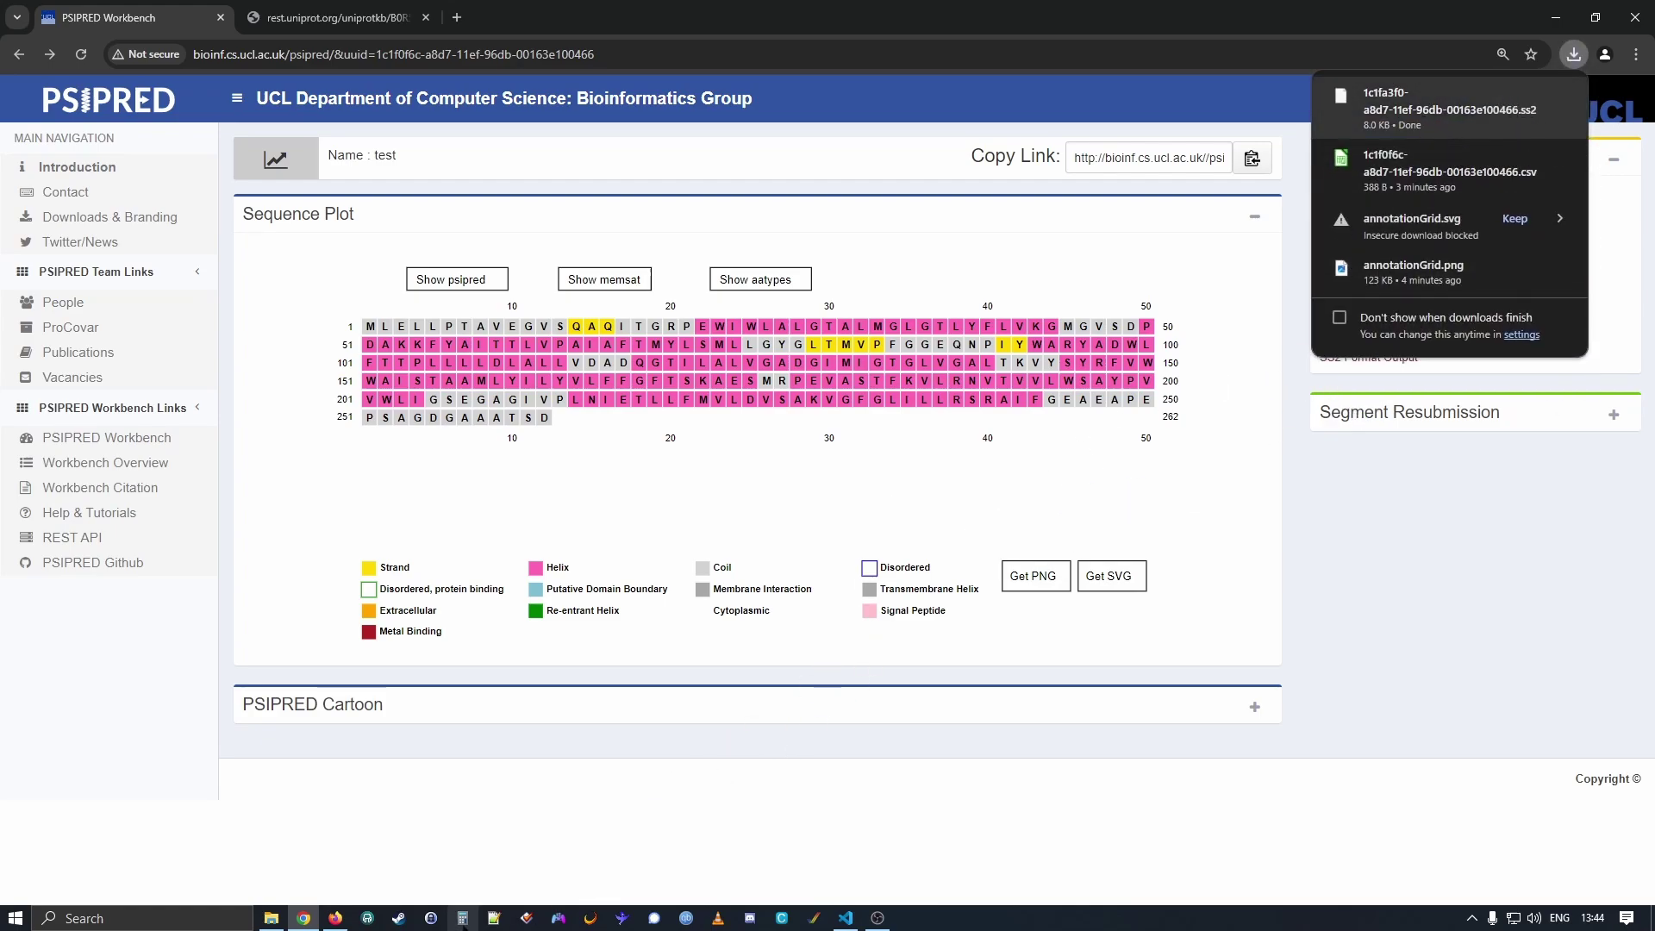
{"action": "left_click", "coordinate": [847, 918]}
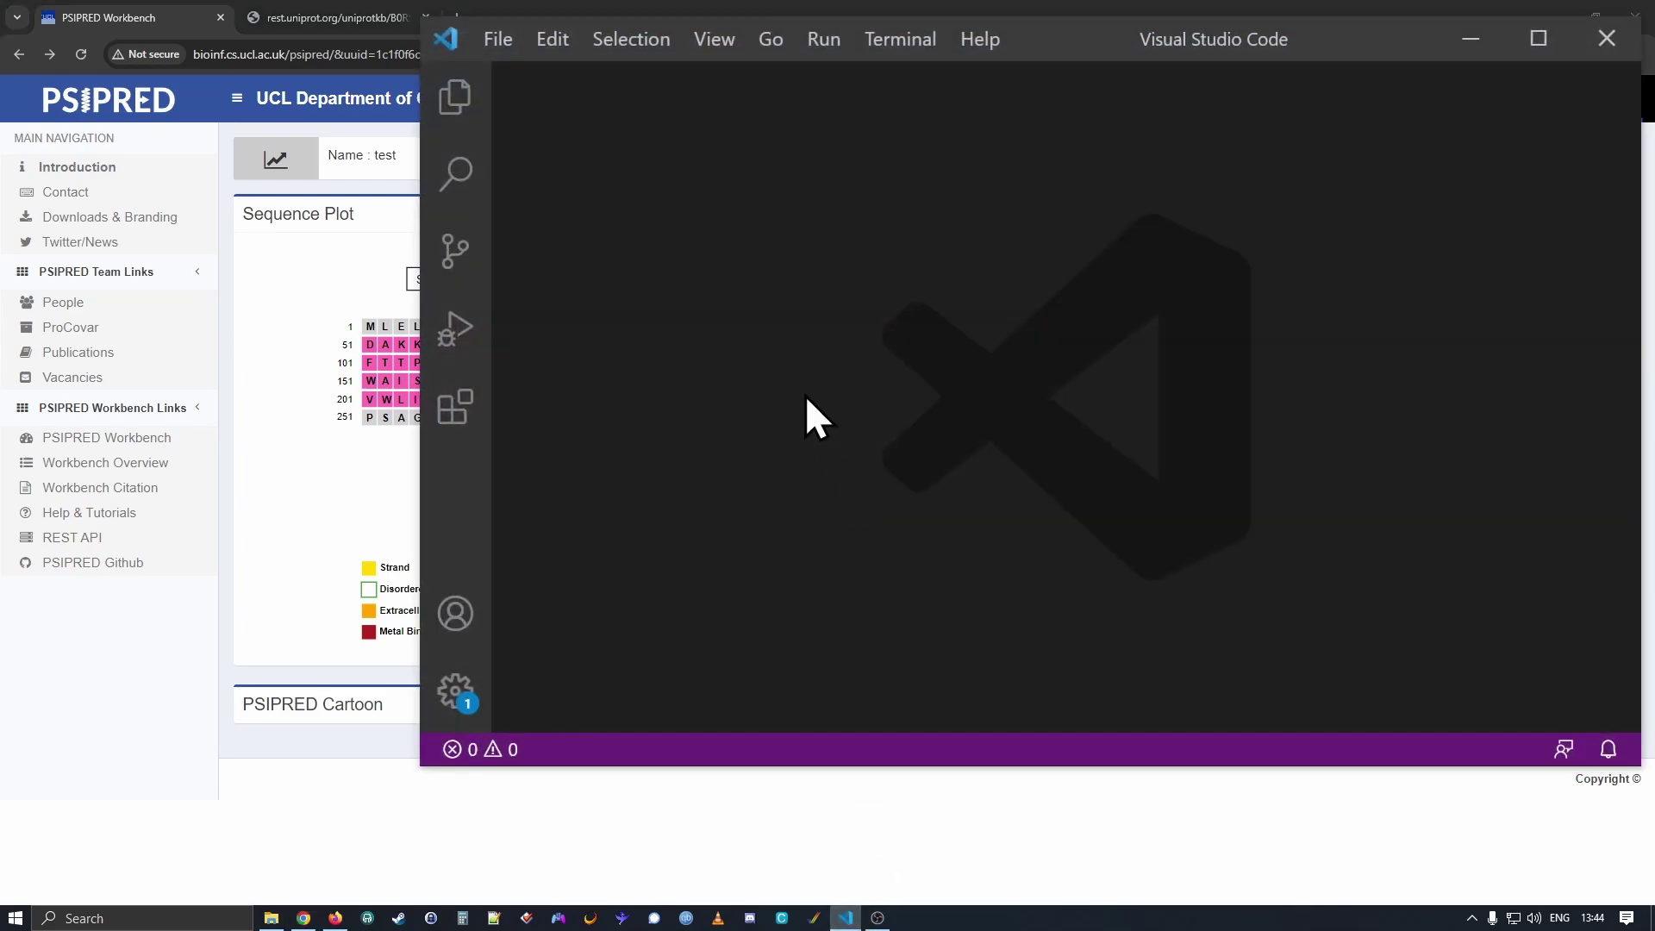
{"action": "left_click", "coordinate": [498, 39]}
{"action": "left_click", "coordinate": [547, 204]}
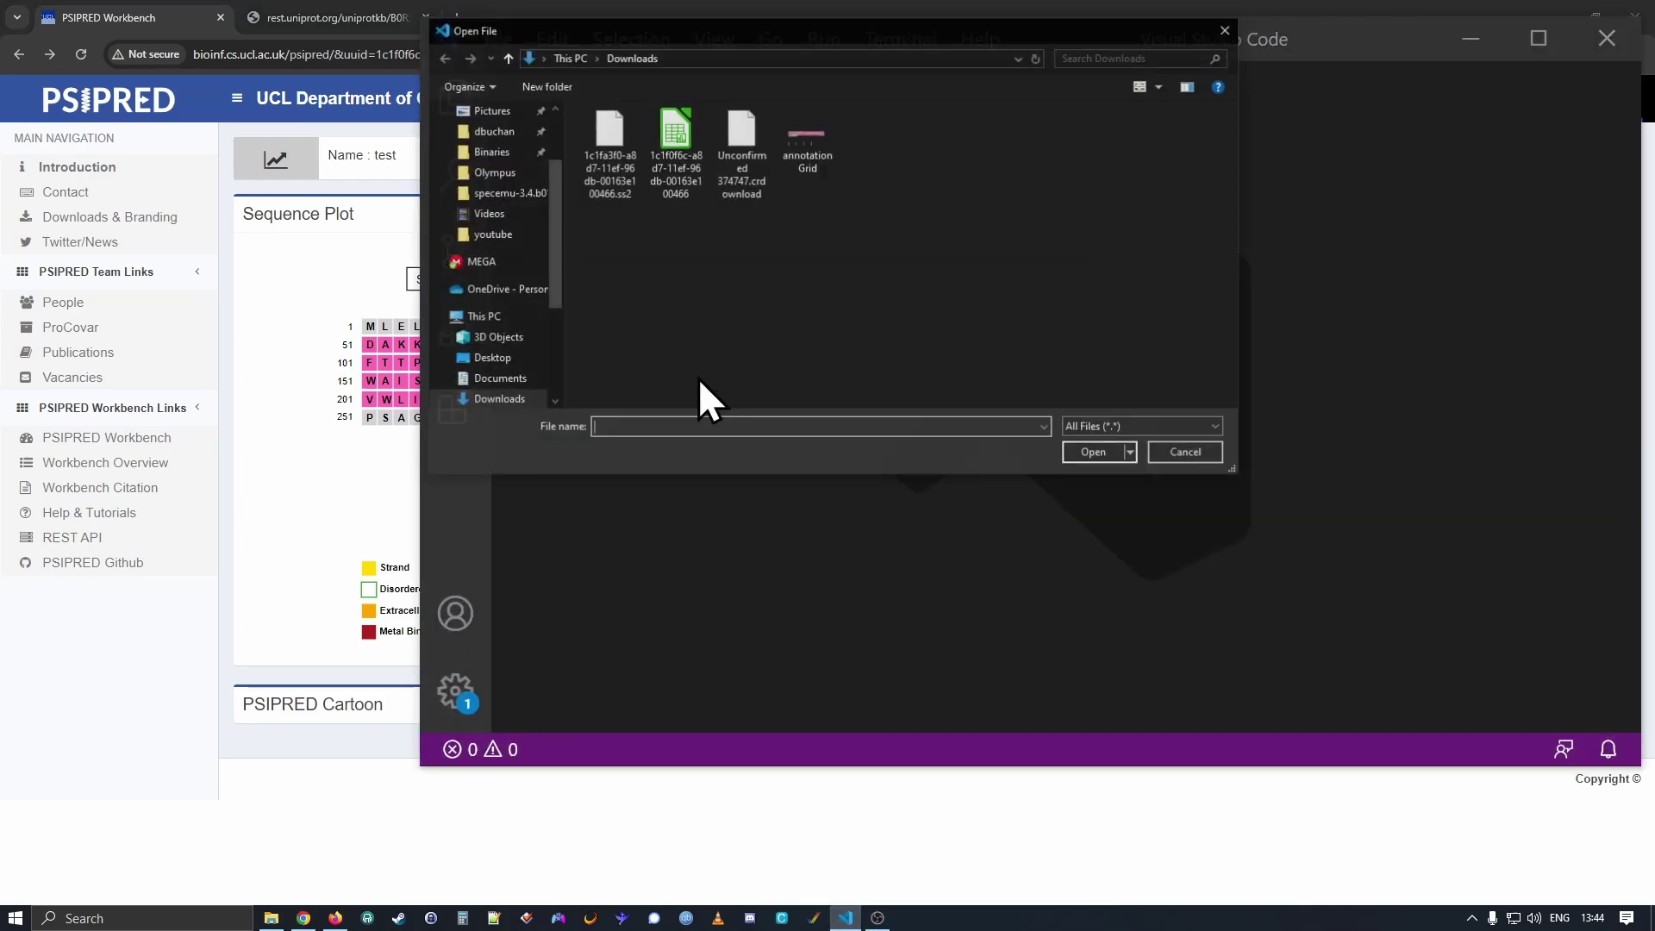
{"action": "double_click", "coordinate": [609, 123]}
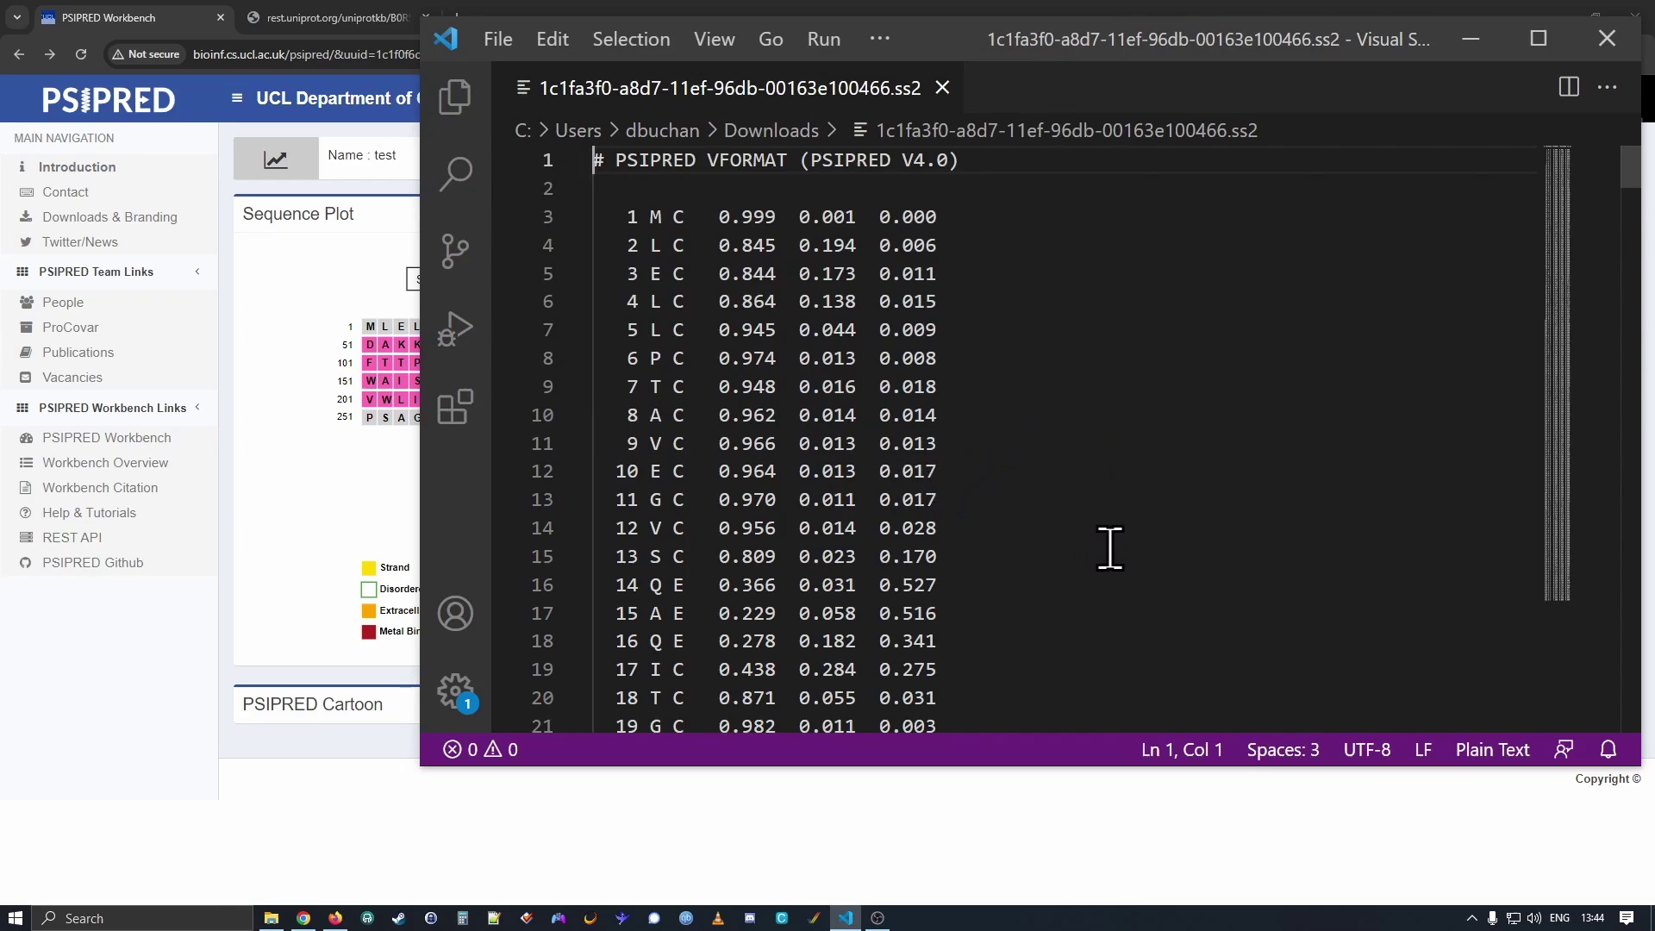
- Highlight residue 1's coil probability 0.999 and the strand probabilities of residues 14 and 15
{"action": "left_click", "coordinate": [719, 217]}
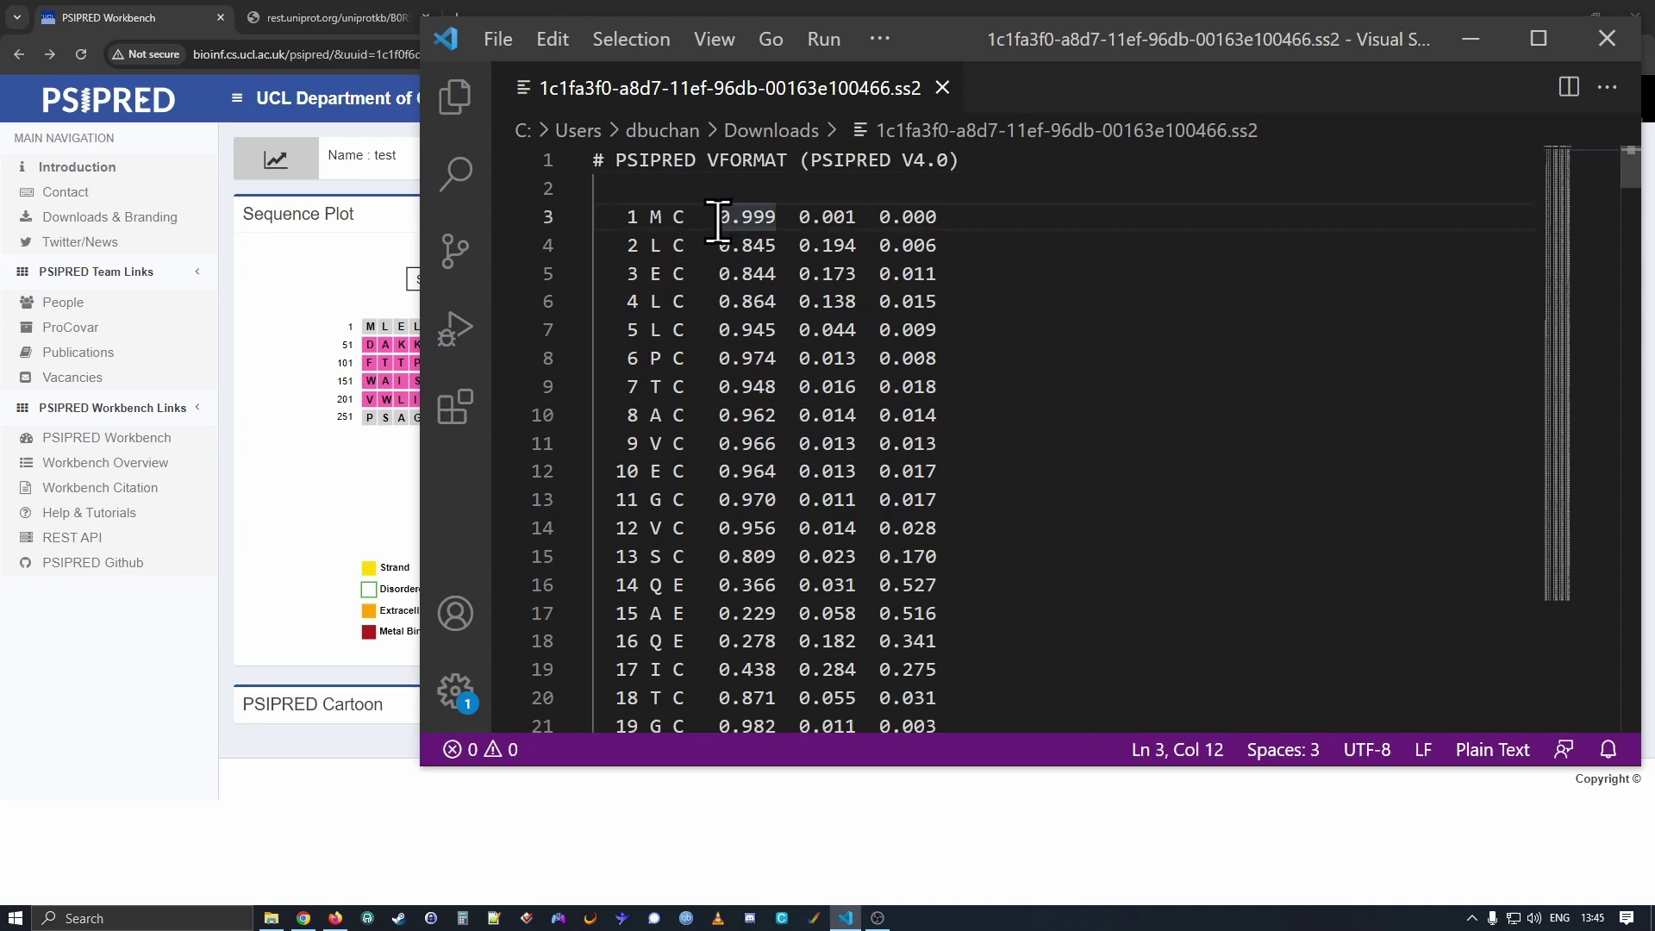
{"action": "left_click_drag", "start_coordinate": [709, 217], "coordinate": [778, 217]}
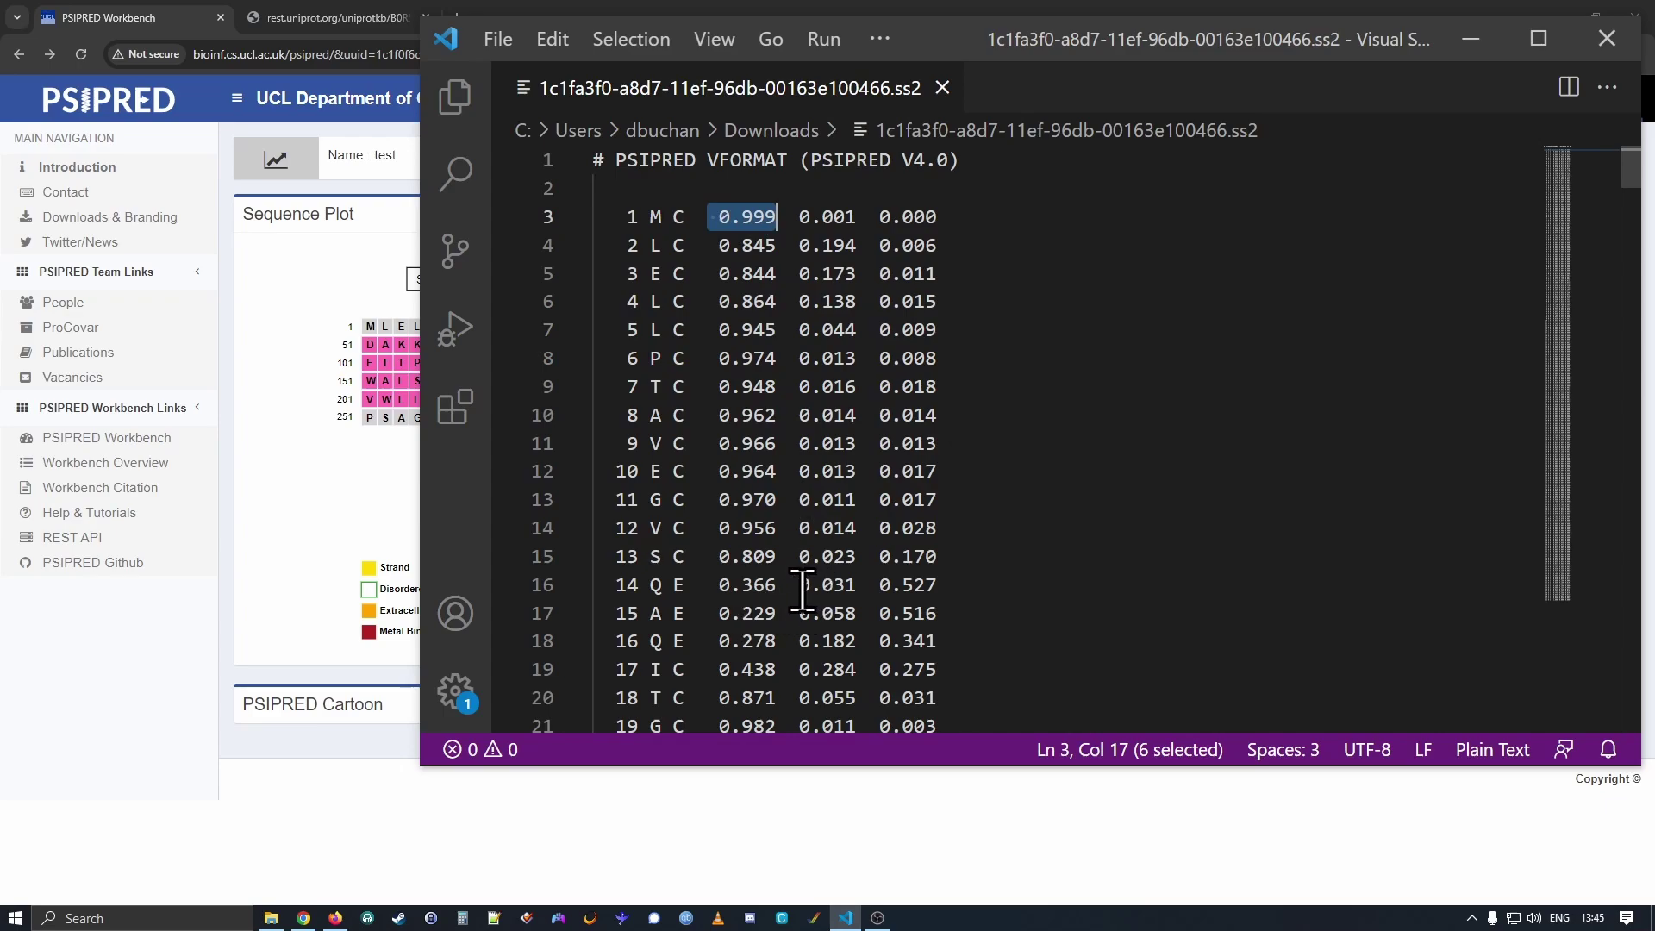
{"action": "left_click_drag", "start_coordinate": [801, 591], "coordinate": [951, 612]}
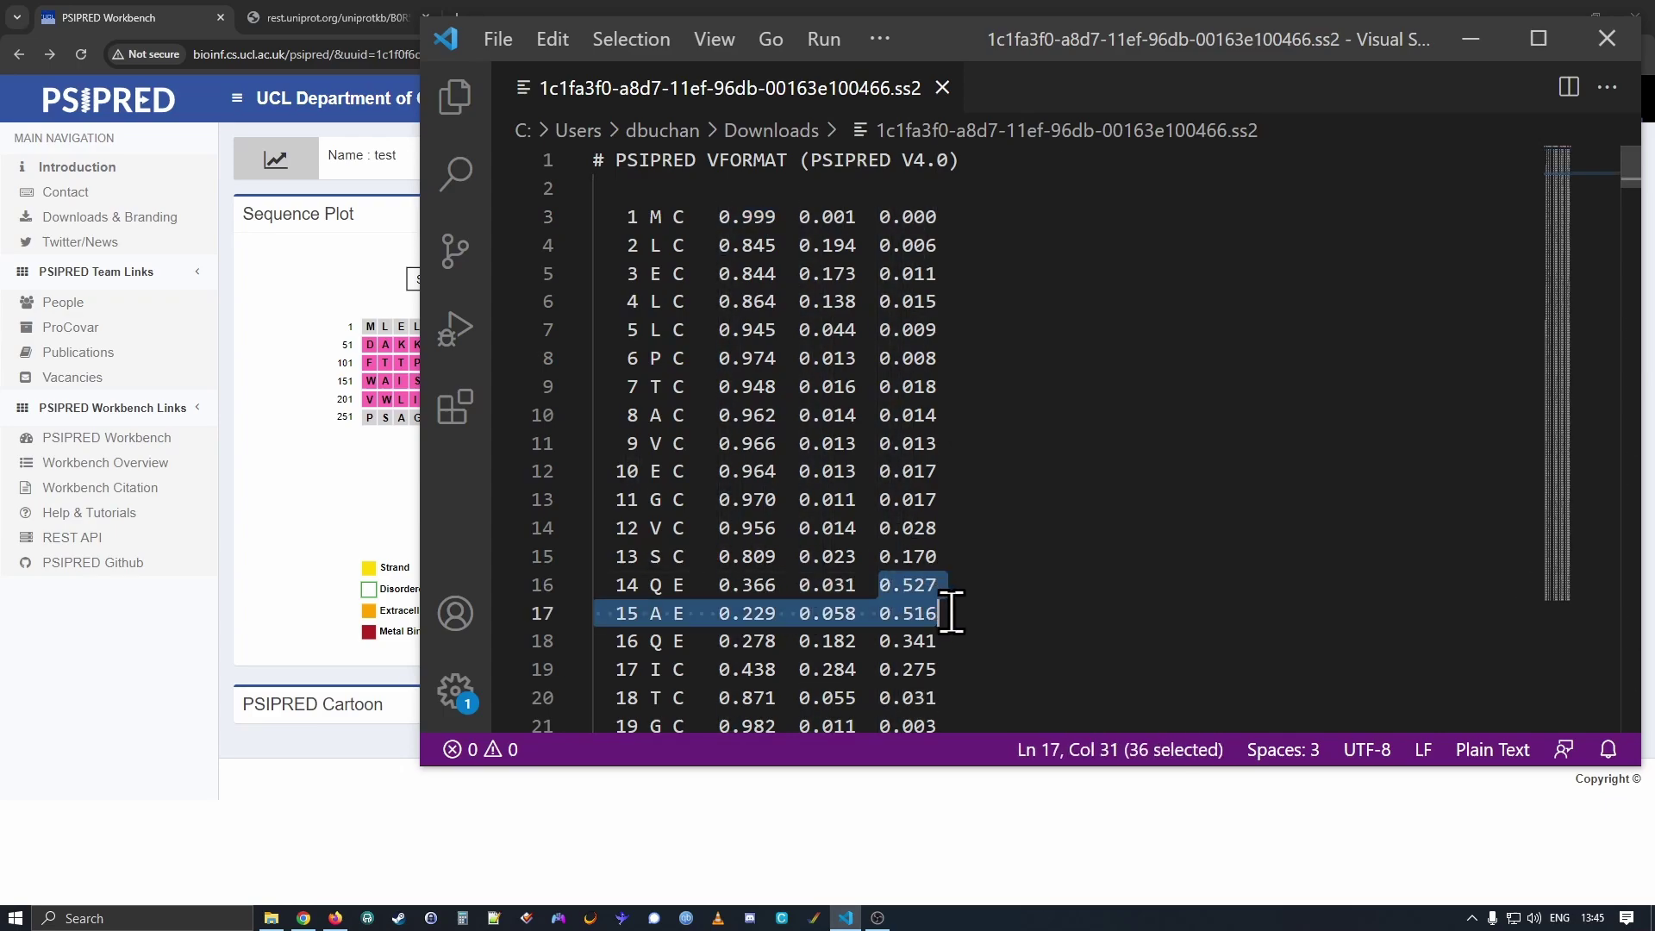
{"action": "scroll", "coordinate": [827, 663], "scroll_direction": "down", "scroll_amount": 4}
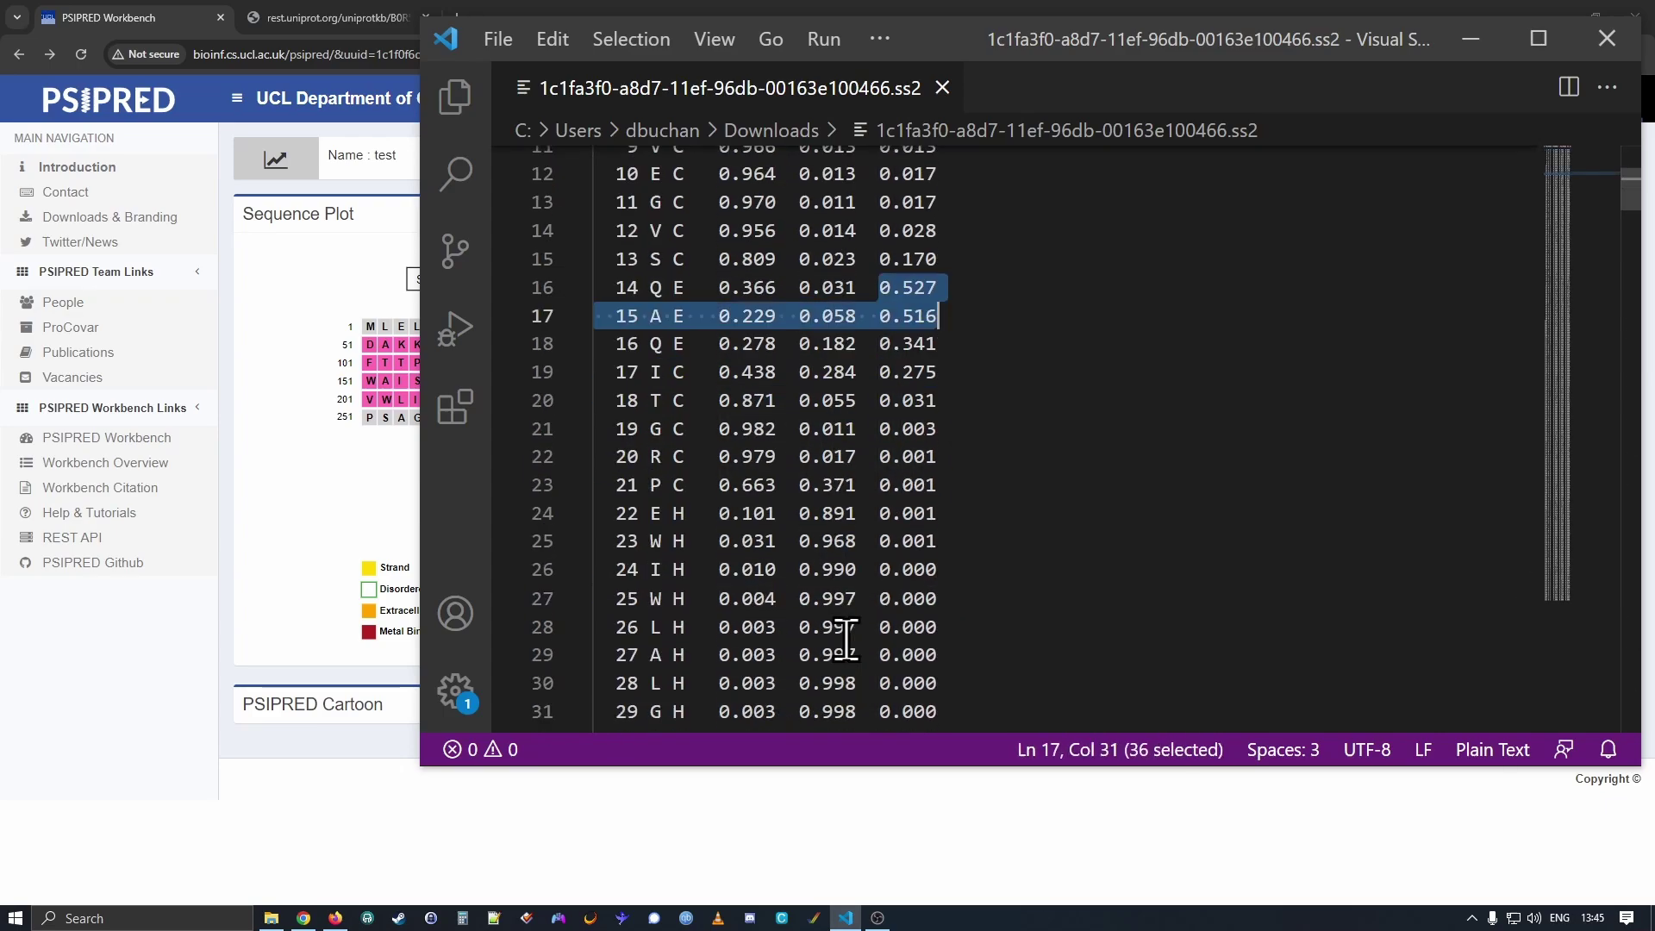
{"action": "left_click_drag", "start_coordinate": [800, 466], "coordinate": [821, 466]}
{"action": "scroll", "coordinate": [793, 448], "scroll_direction": "up", "scroll_amount": 4}
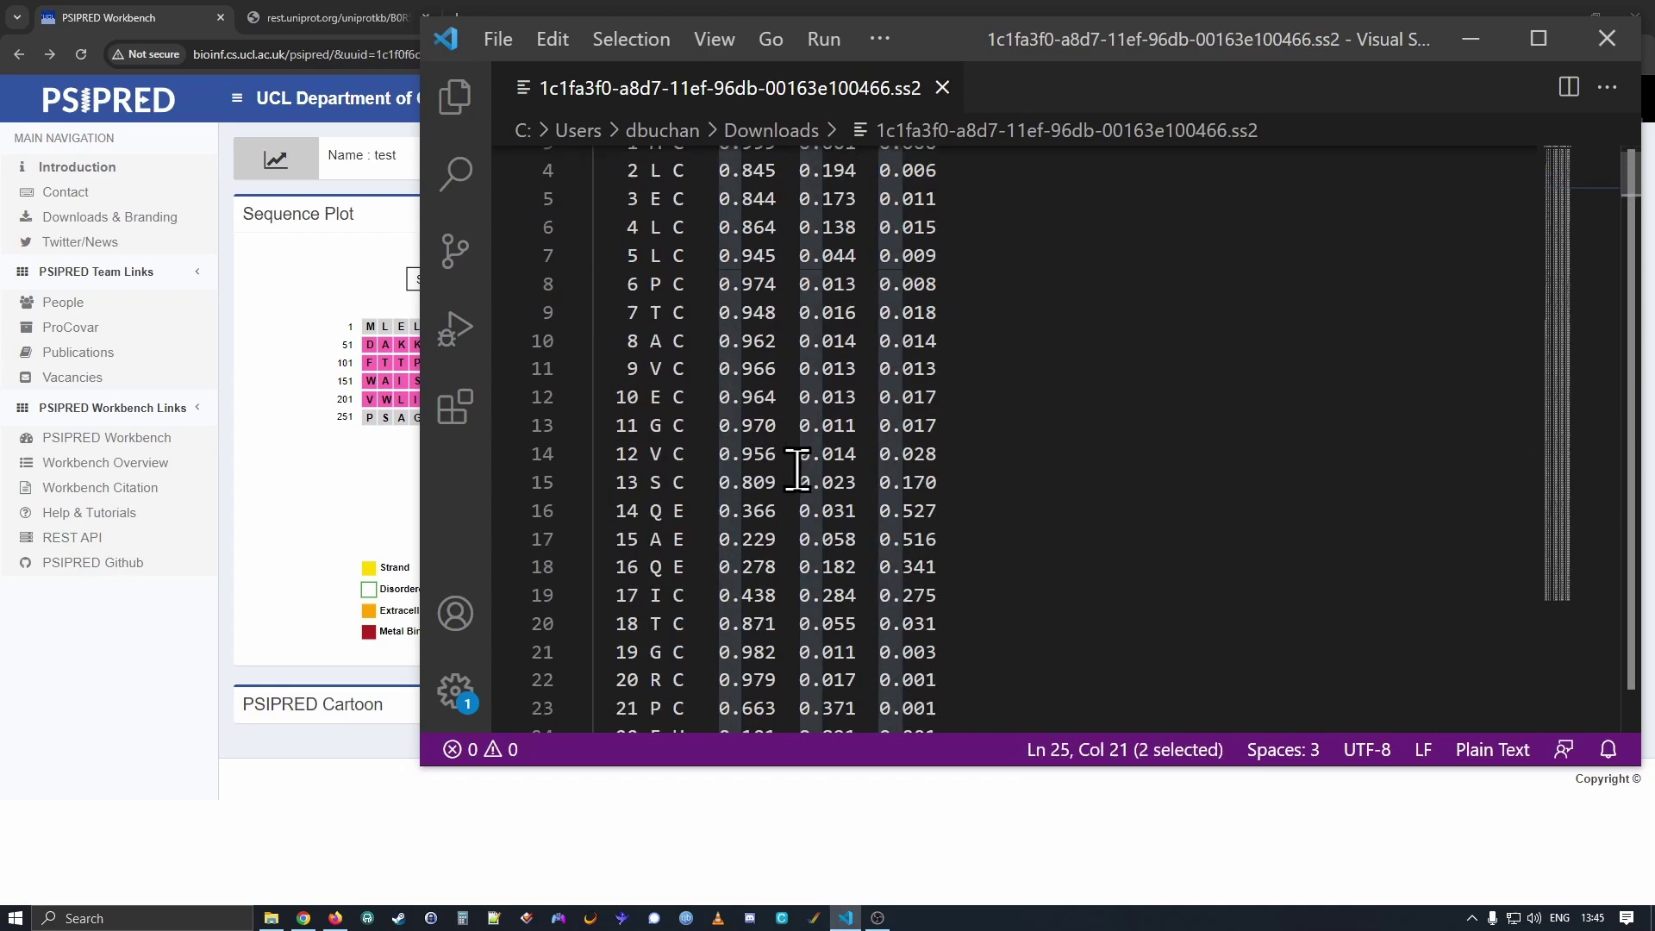
- Walk through residue 1's row (amino acid M, state C, three probabilities), then return to PSIPRED
{"action": "left_click", "coordinate": [740, 301]}
{"action": "left_click_drag", "start_coordinate": [721, 216], "coordinate": [941, 221]}
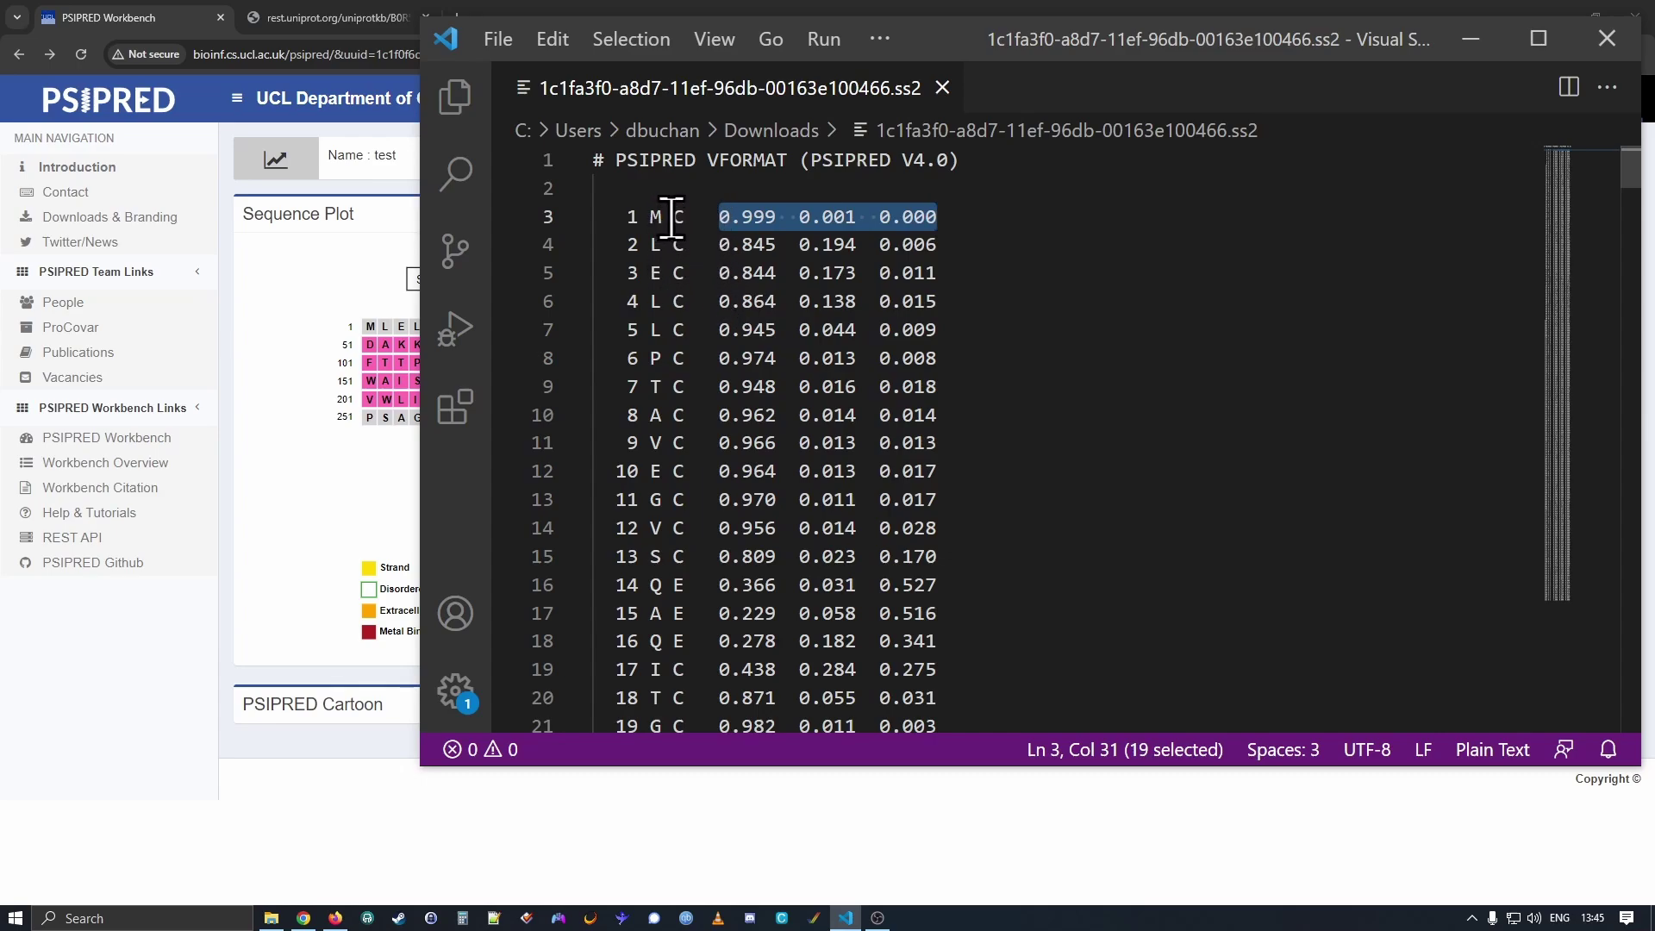
{"action": "left_click_drag", "start_coordinate": [607, 217], "coordinate": [943, 214]}
{"action": "left_click_drag", "start_coordinate": [627, 245], "coordinate": [819, 252]}
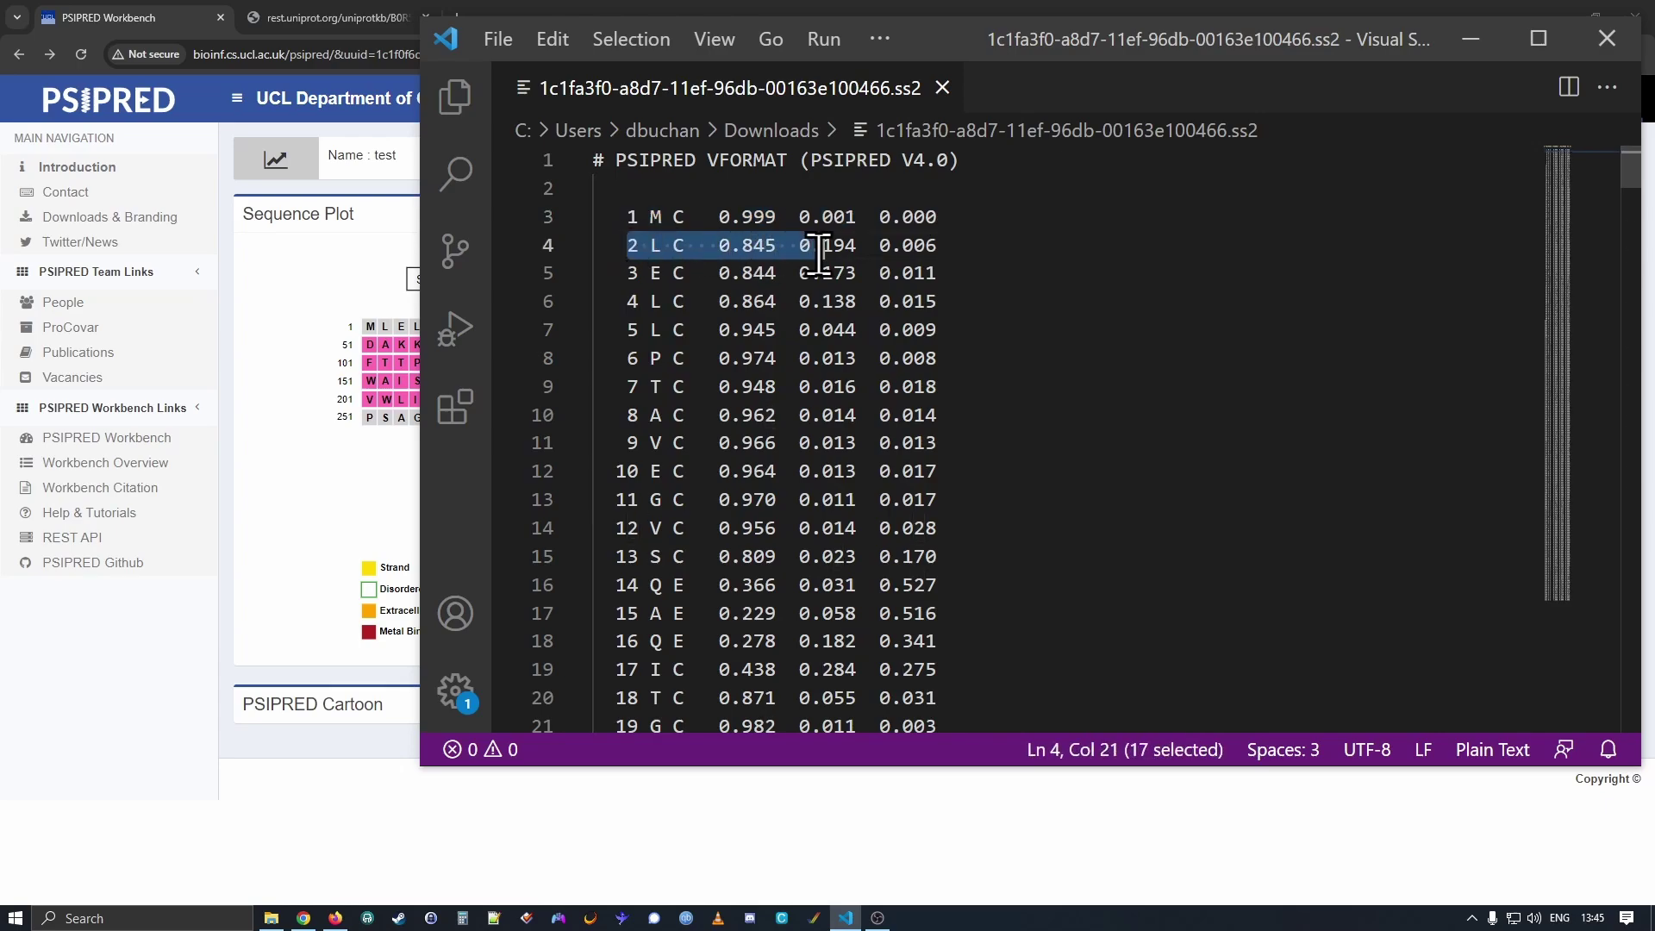
{"action": "left_click", "coordinate": [635, 226]}
{"action": "double_click", "coordinate": [656, 217]}
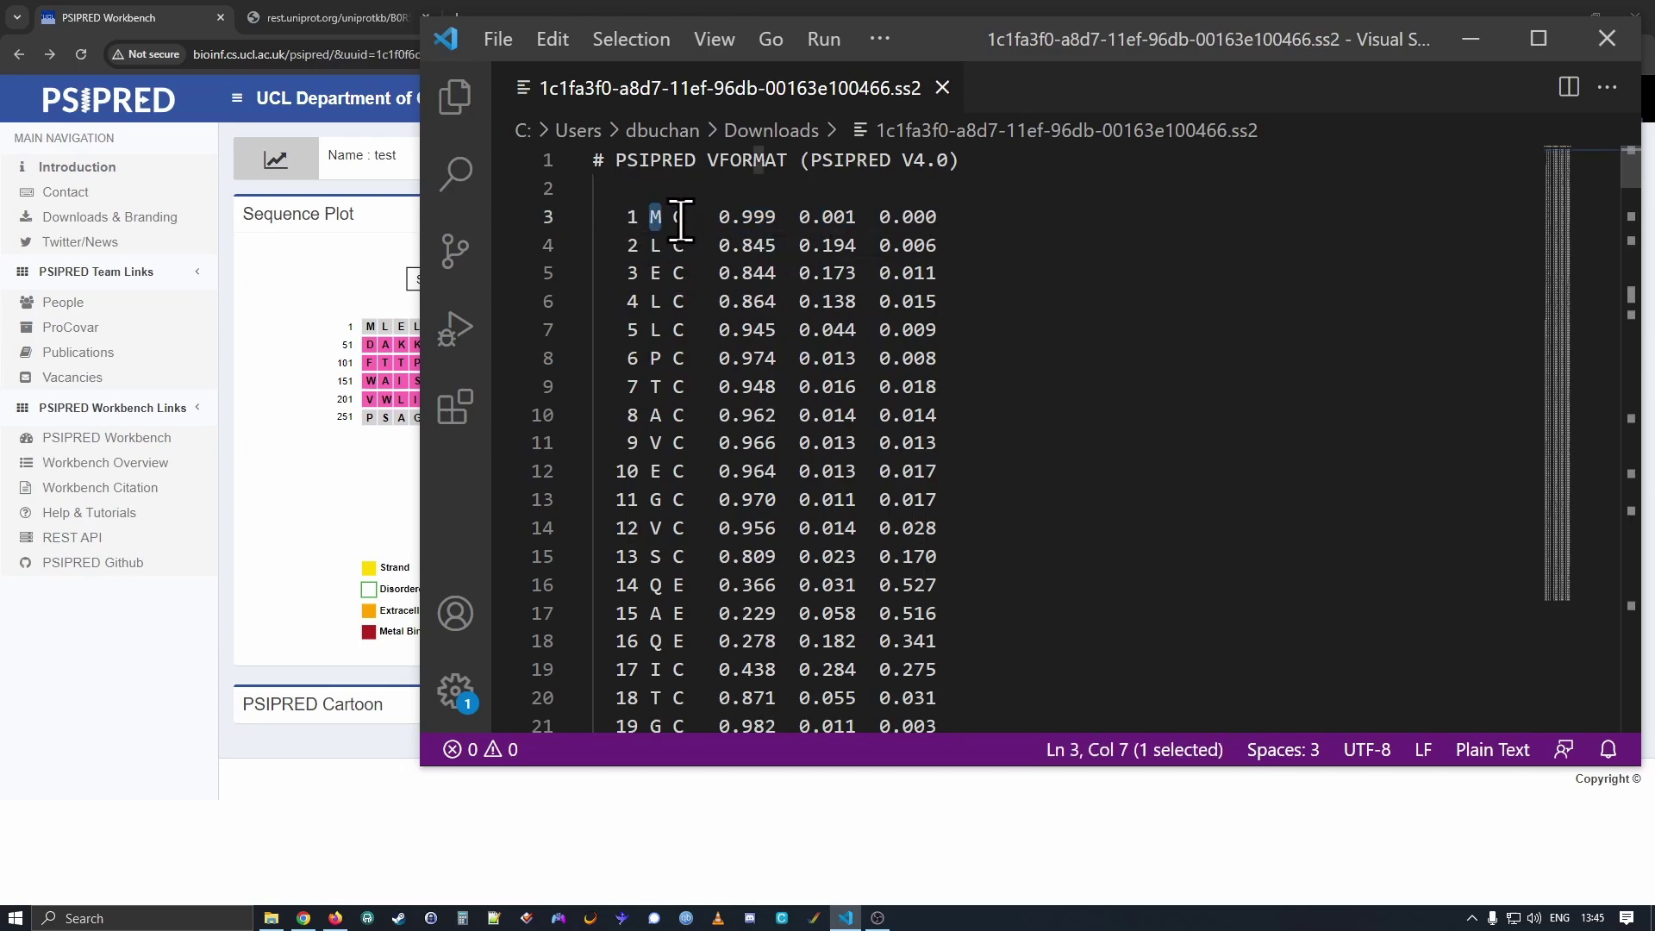
{"action": "double_click", "coordinate": [680, 217]}
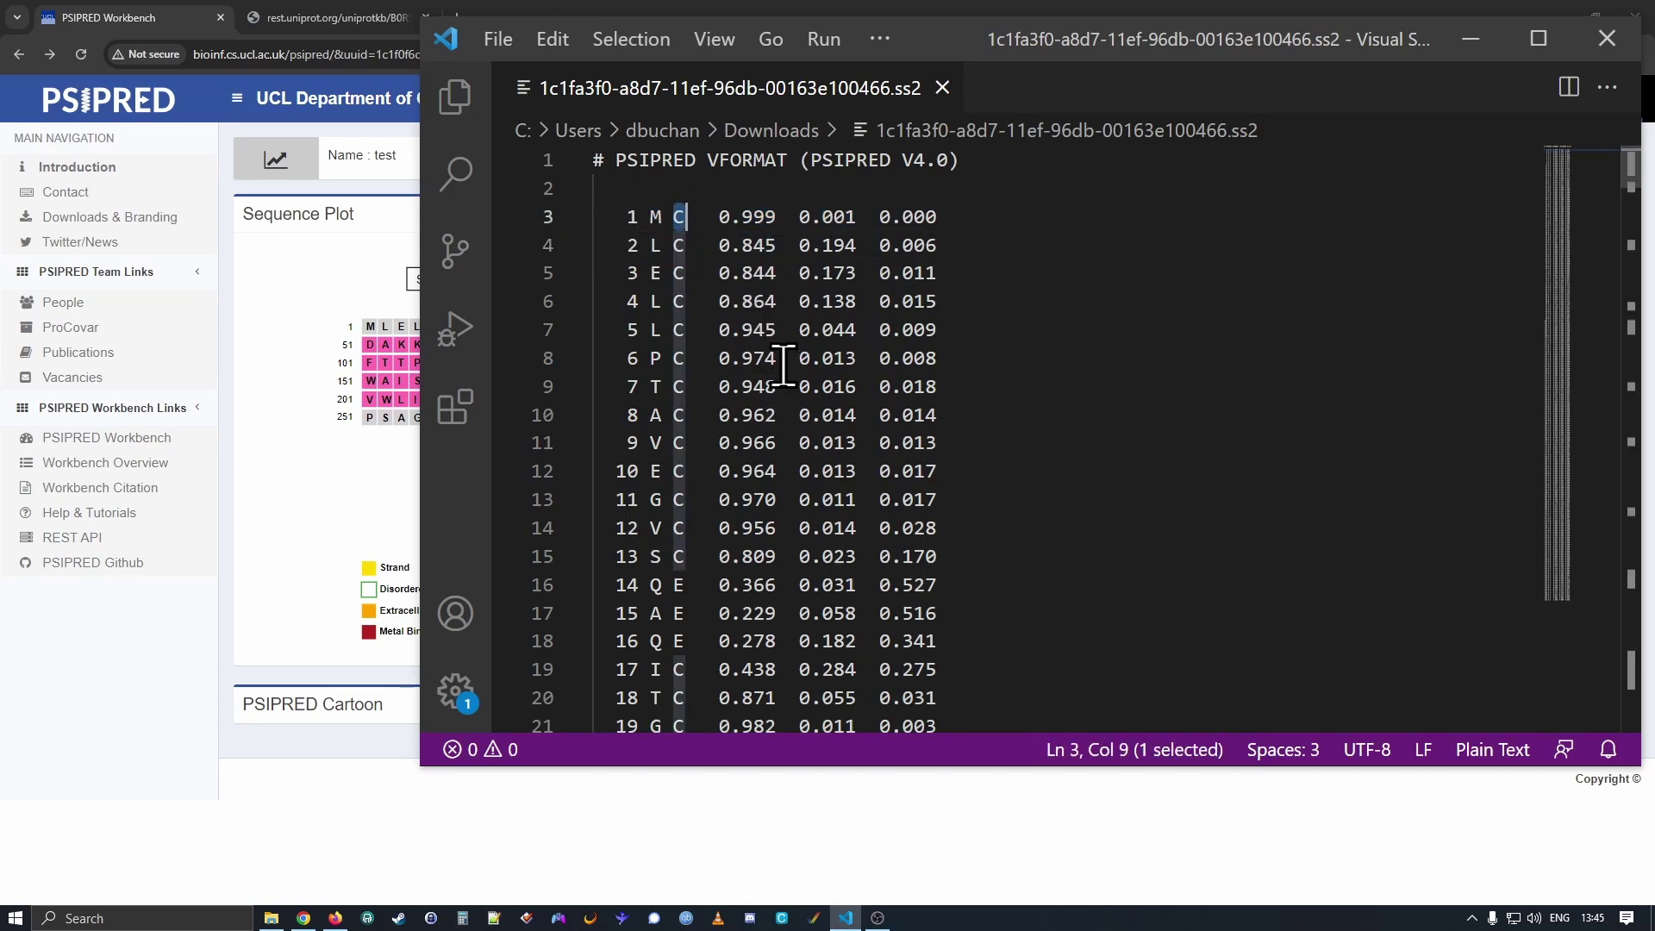
{"action": "left_click", "coordinate": [743, 217]}
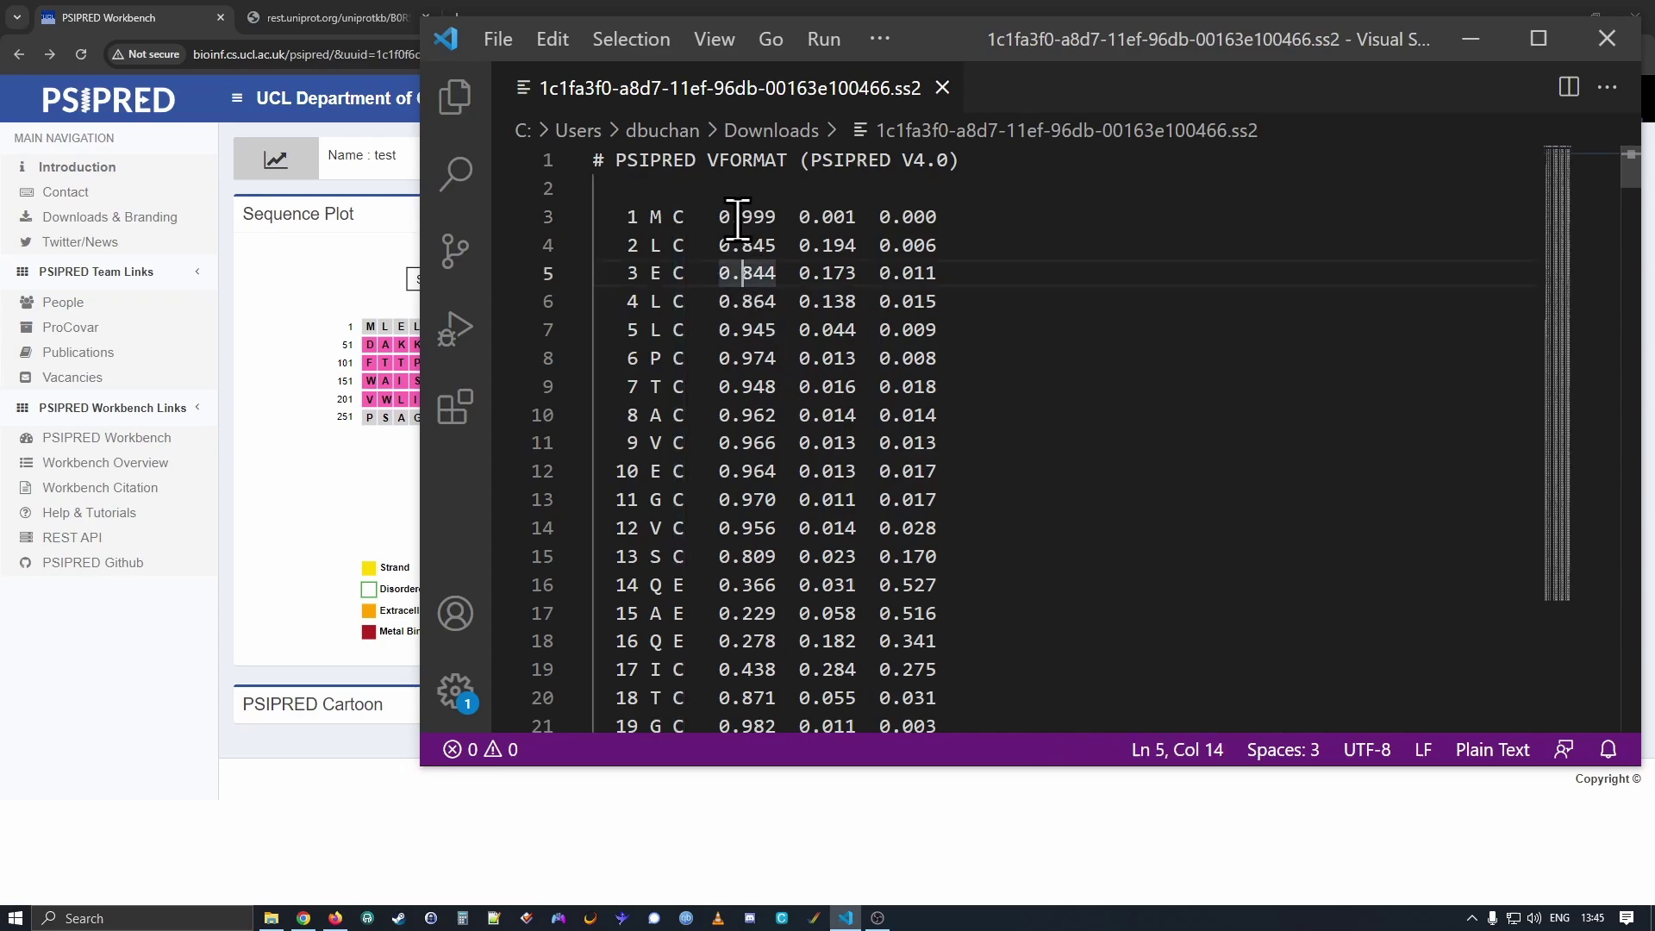
{"action": "left_click_drag", "start_coordinate": [721, 217], "coordinate": [952, 216]}
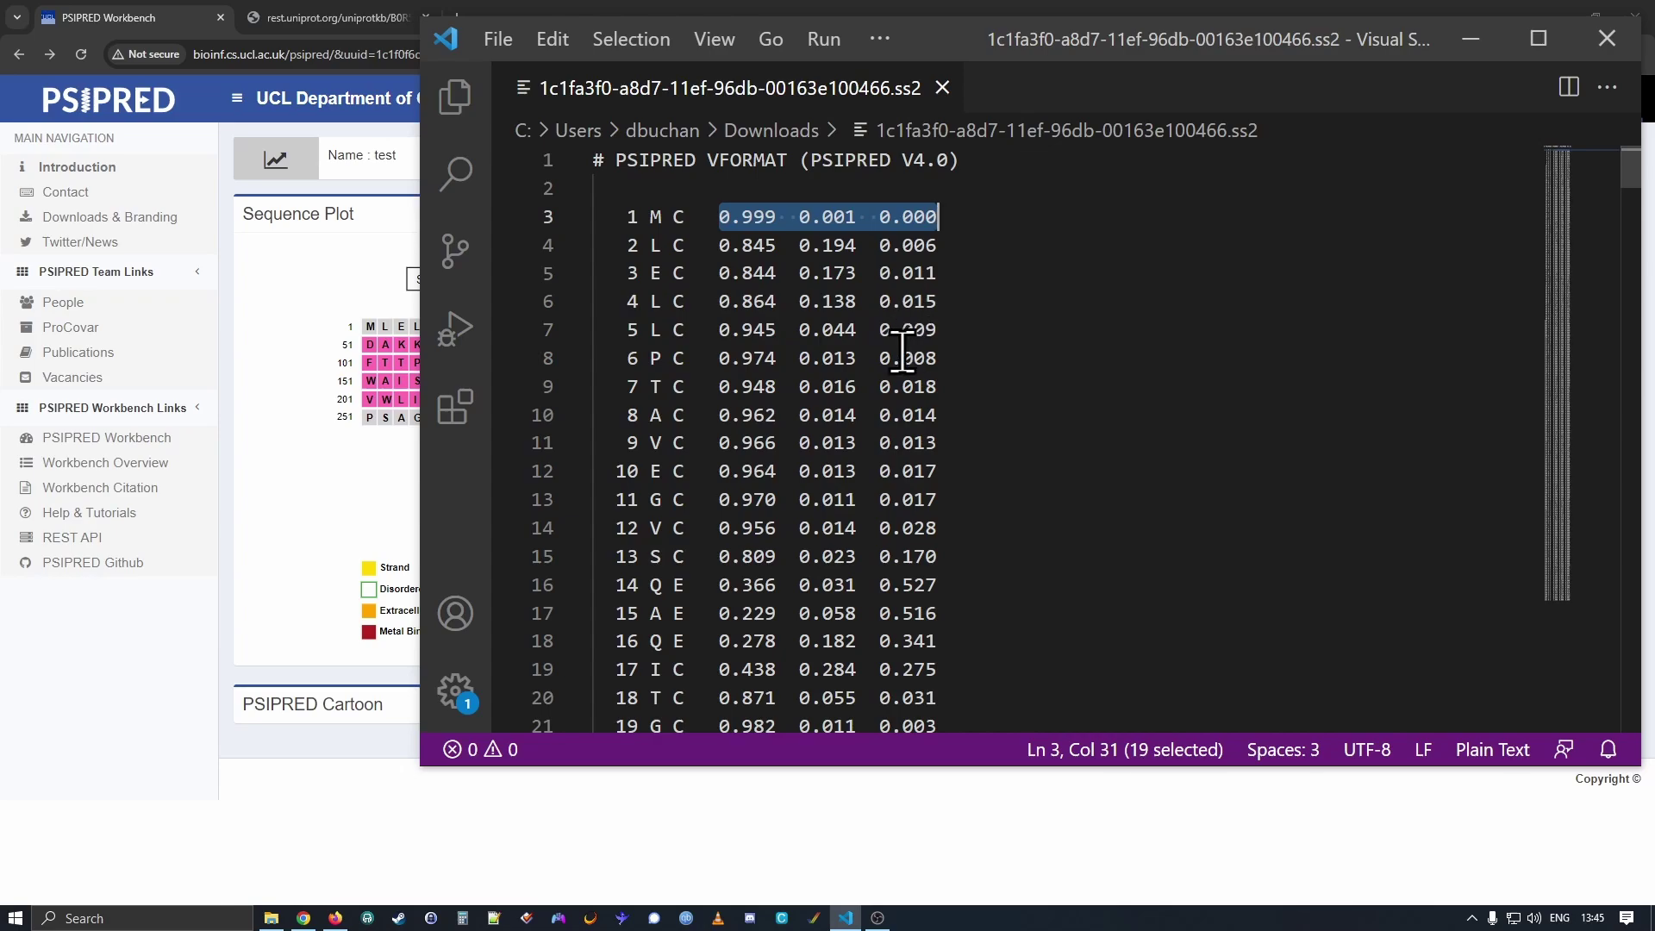
{"action": "left_click", "coordinate": [899, 858]}
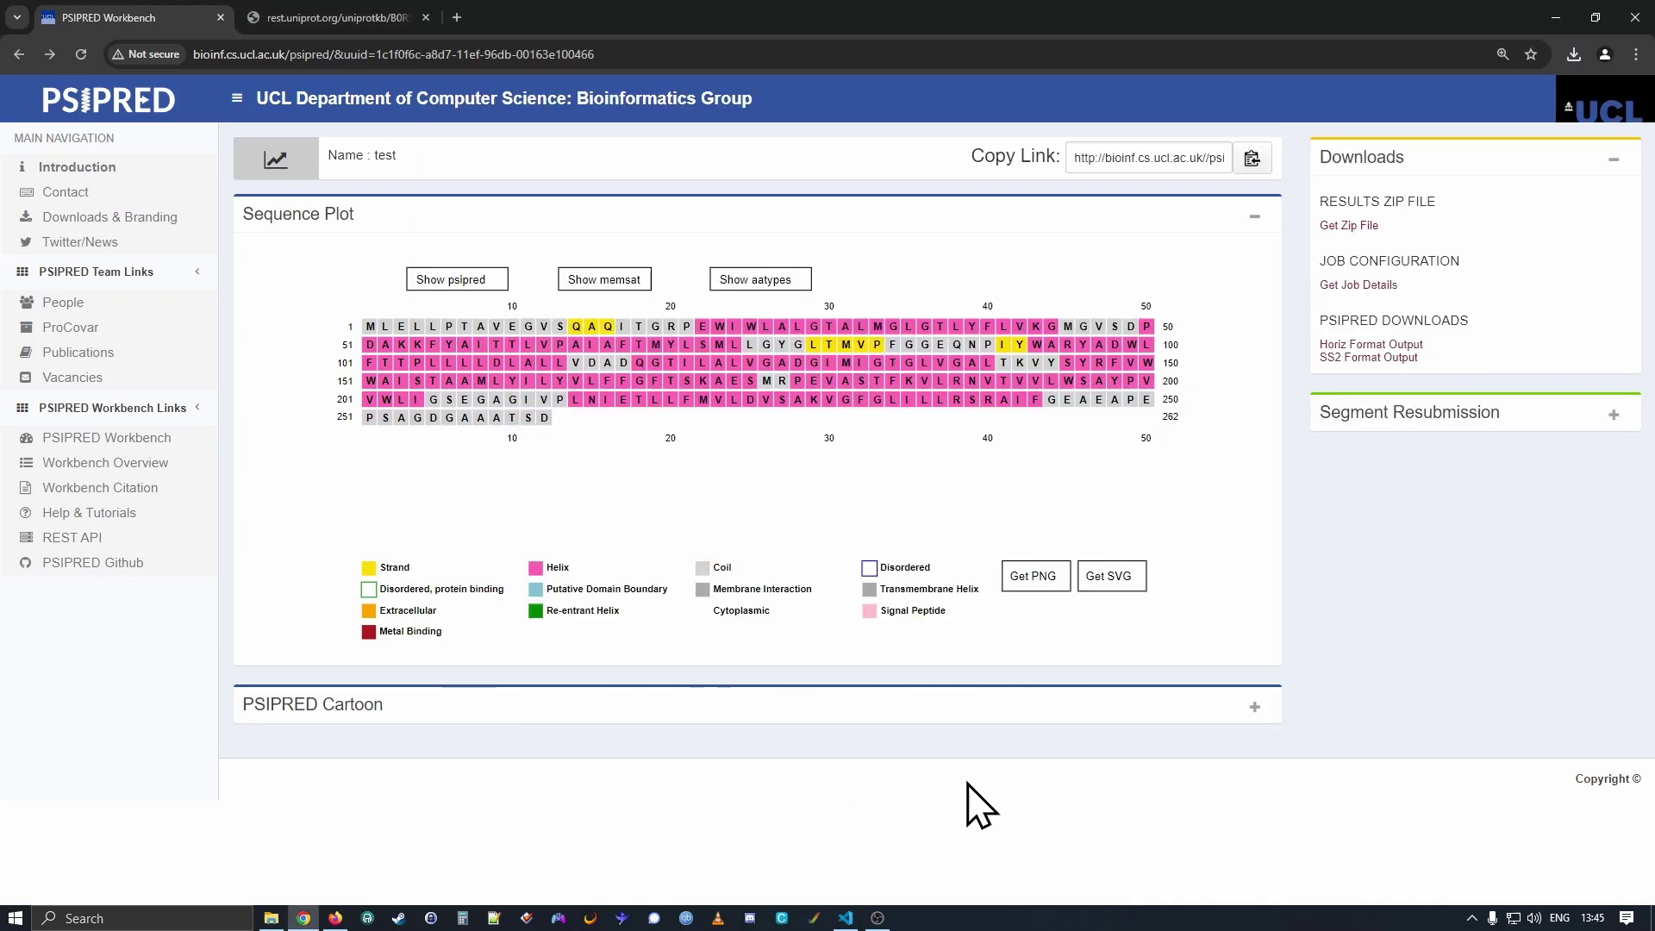
- Download the horiz format prediction output and keep it despite the insecure-download block
{"action": "left_click", "coordinate": [1368, 343]}
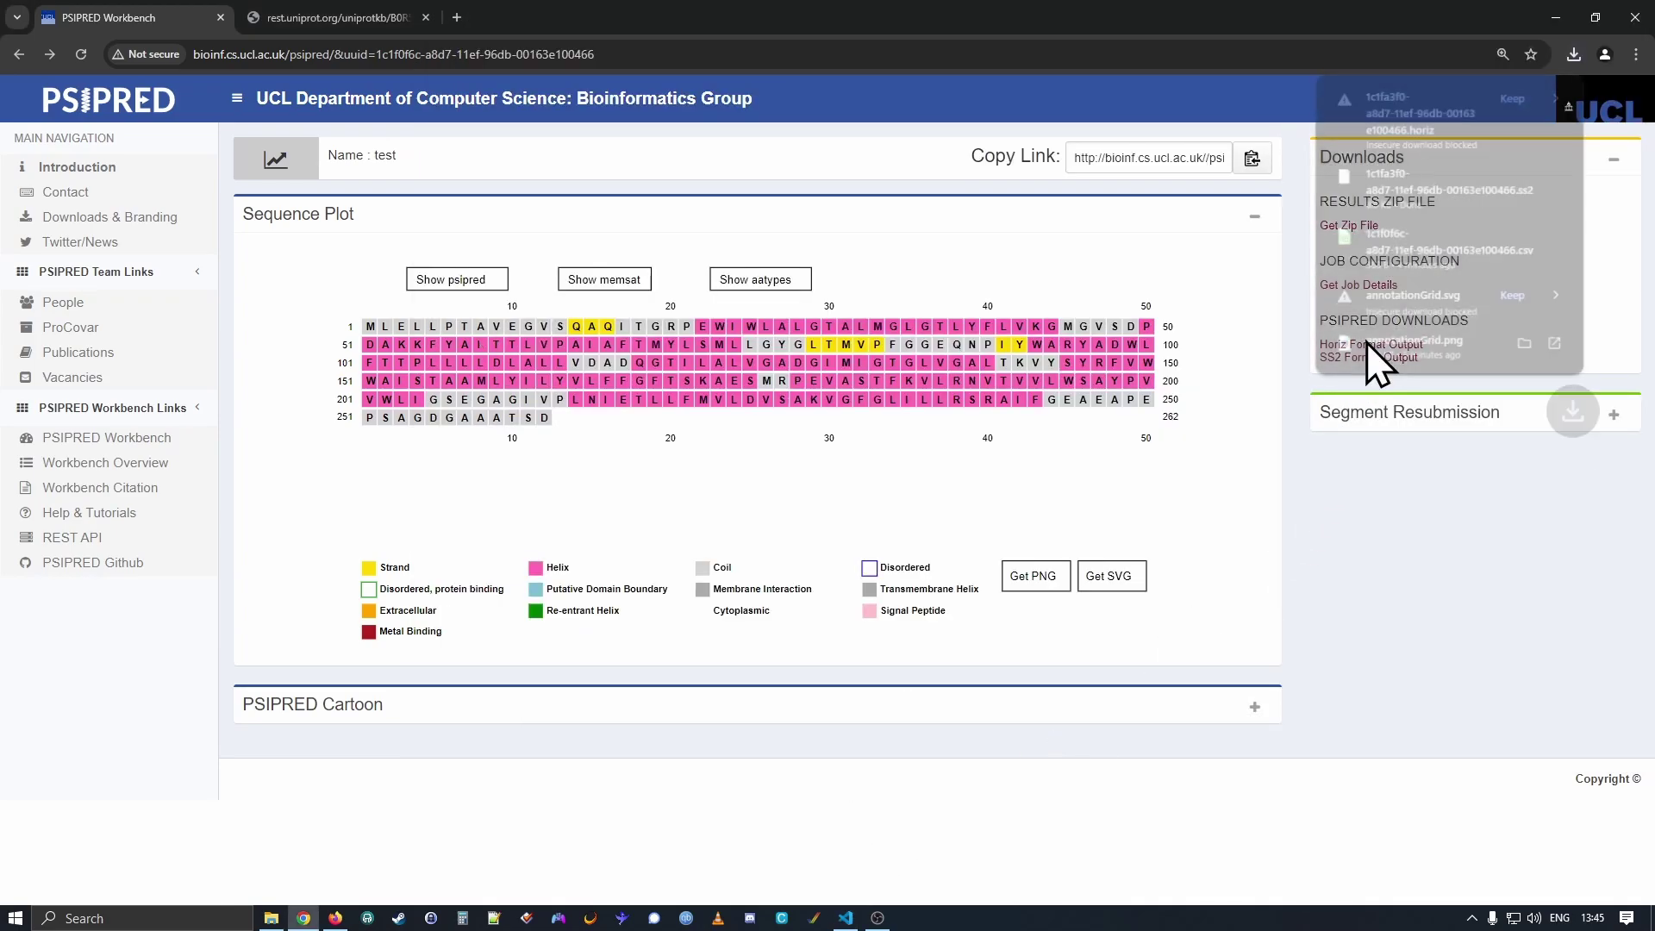
{"action": "left_click", "coordinate": [1516, 91]}
- Open the downloaded .horiz file in VS Code
{"action": "left_click", "coordinate": [845, 917]}
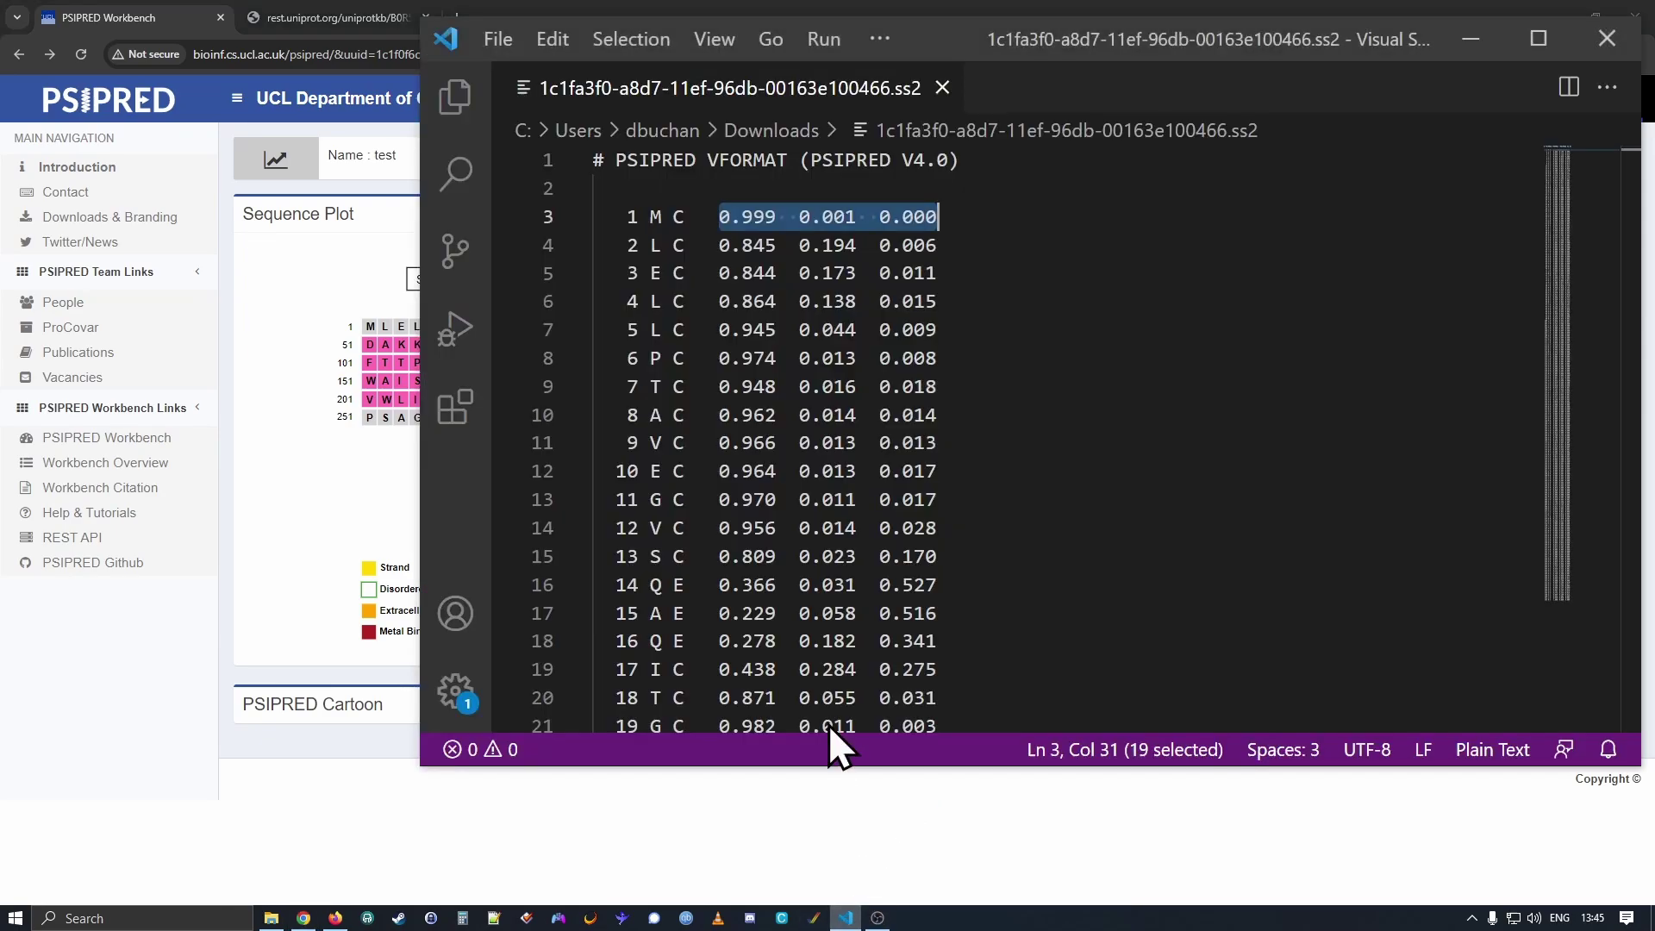
{"action": "left_click", "coordinate": [489, 42]}
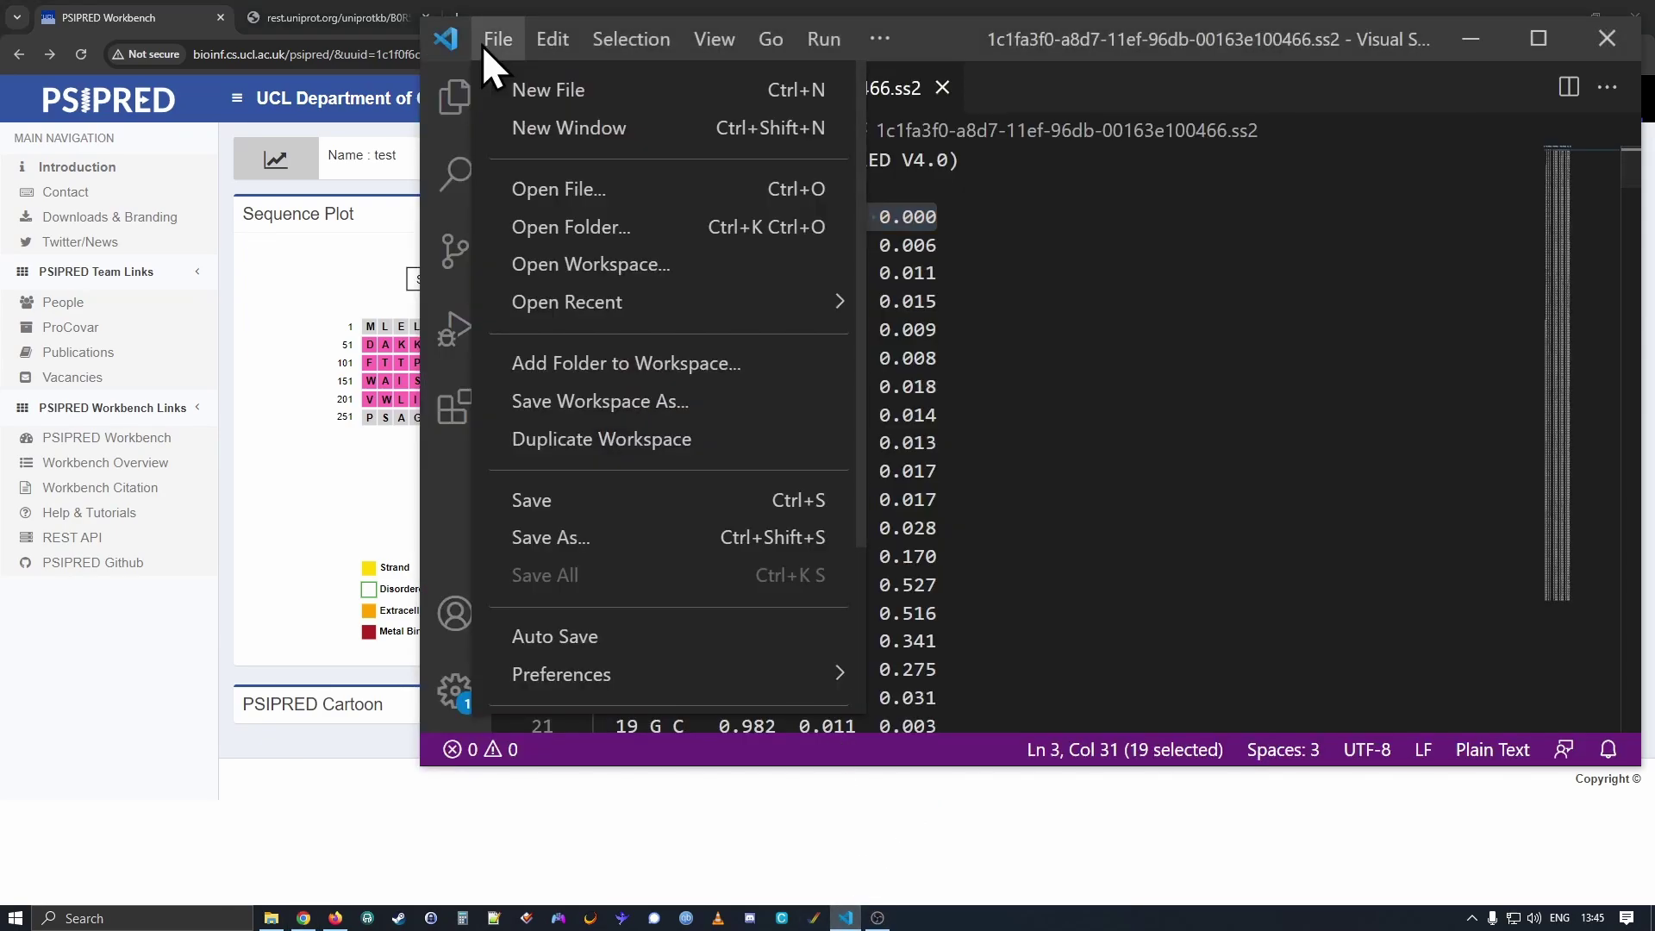
{"action": "left_click", "coordinate": [562, 190]}
{"action": "double_click", "coordinate": [604, 126]}
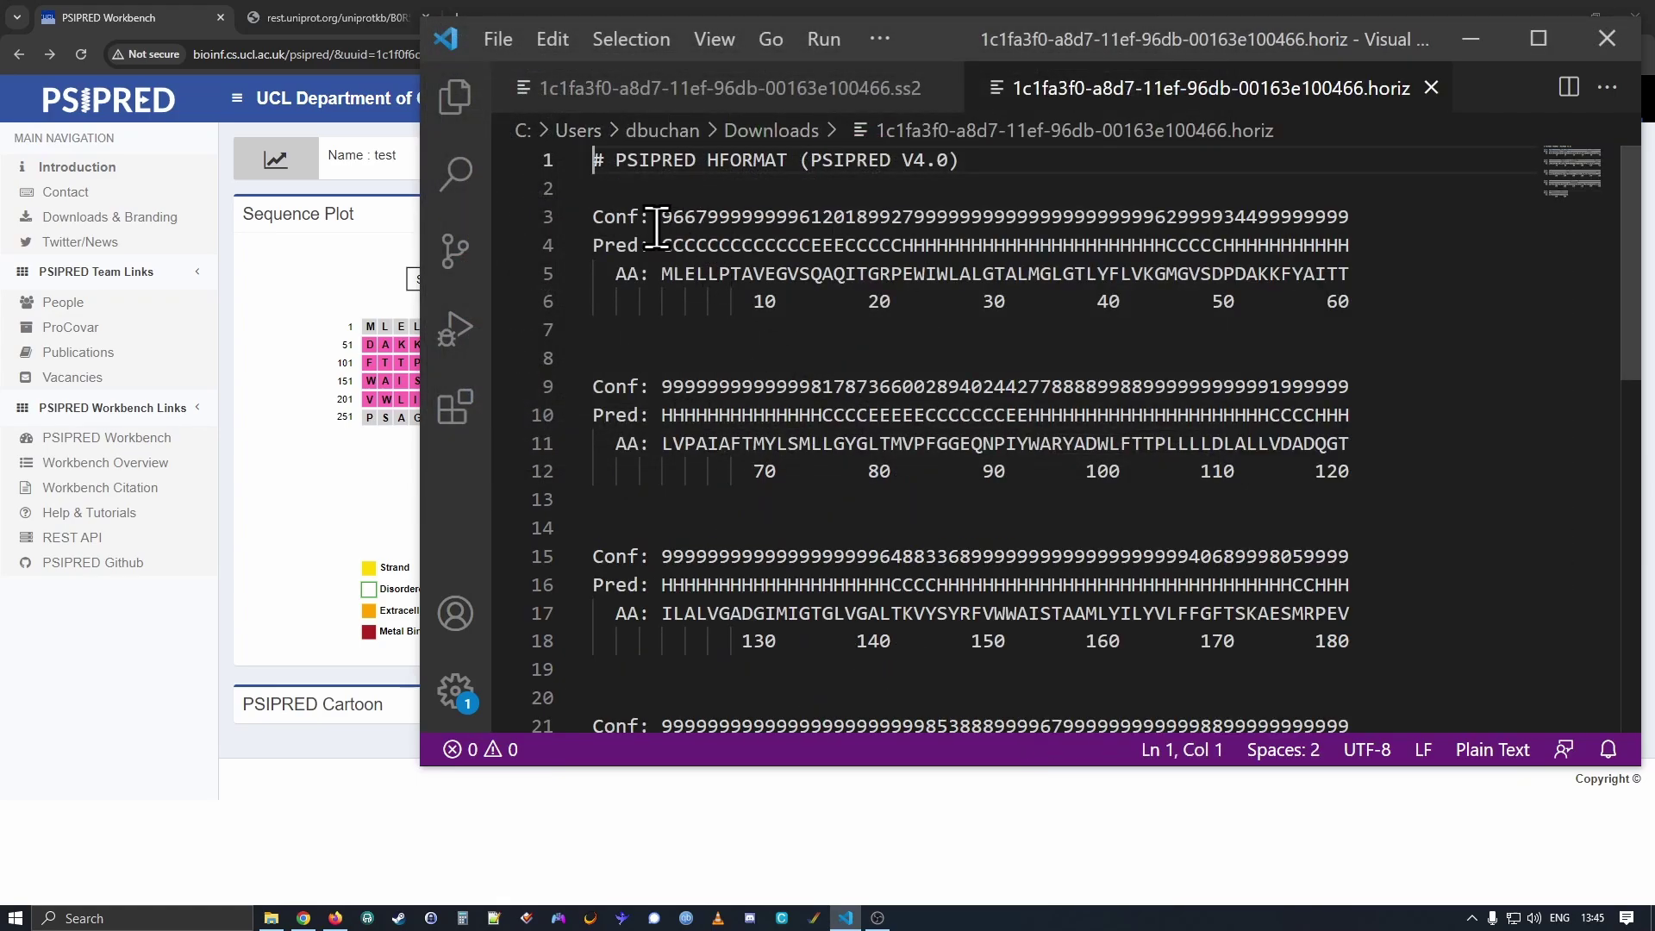
- Highlight the first block's Conf, Pred and AA rows, then minimize VS Code
{"action": "left_click_drag", "start_coordinate": [661, 216], "coordinate": [1040, 216]}
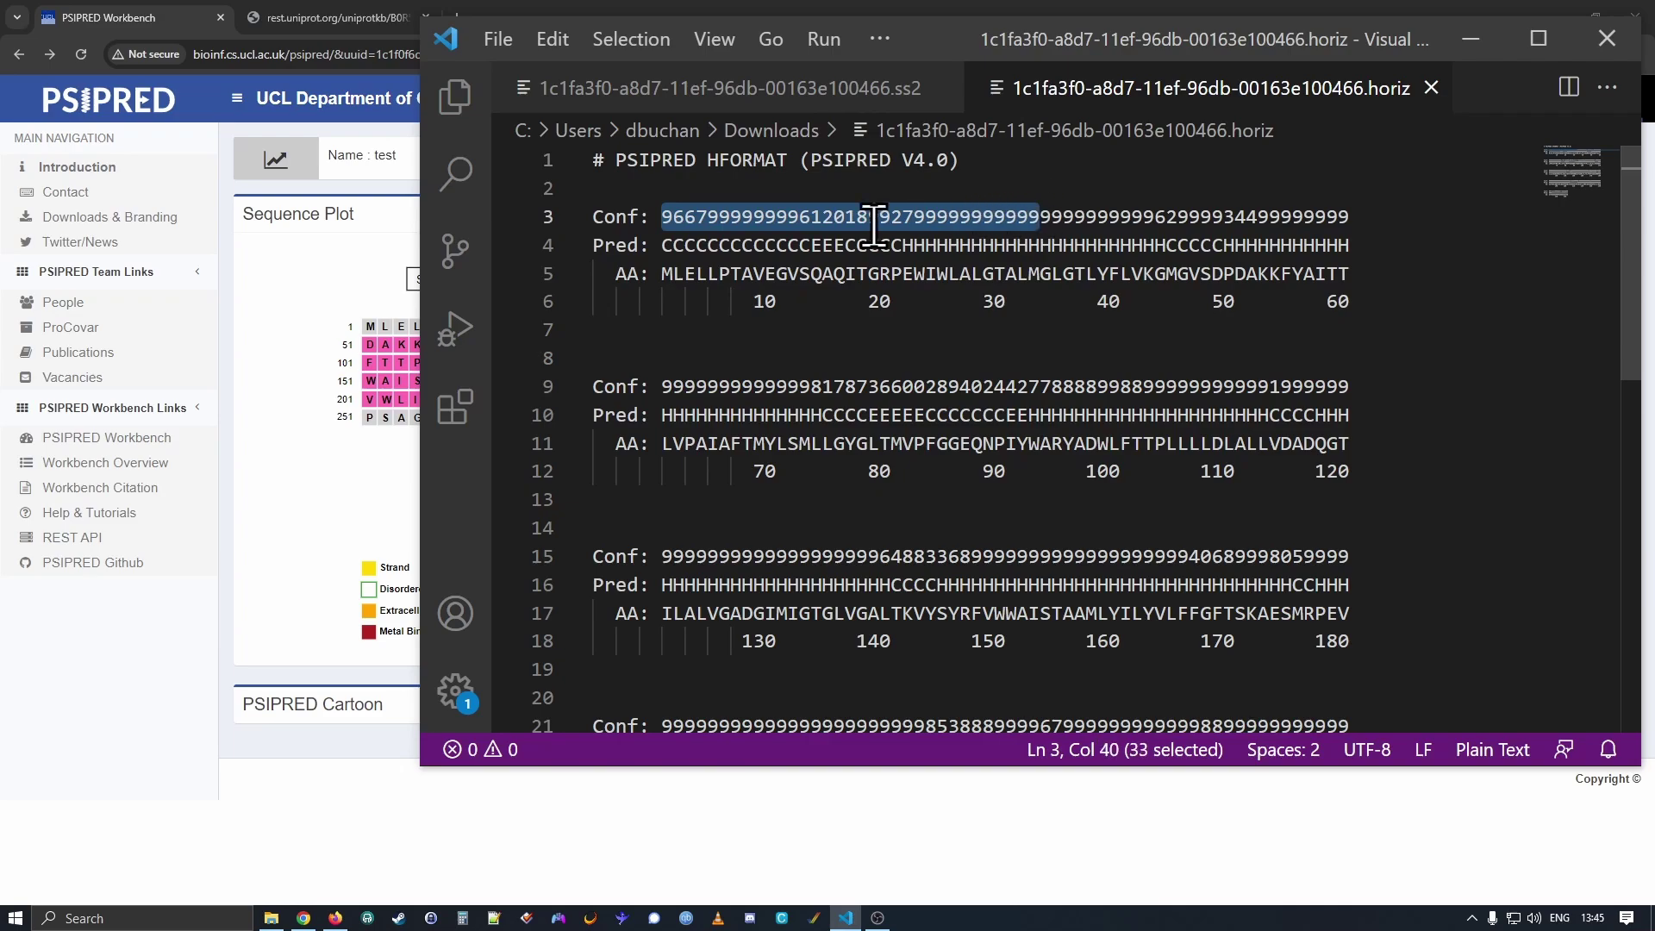
{"action": "left_click_drag", "start_coordinate": [673, 245], "coordinate": [981, 246]}
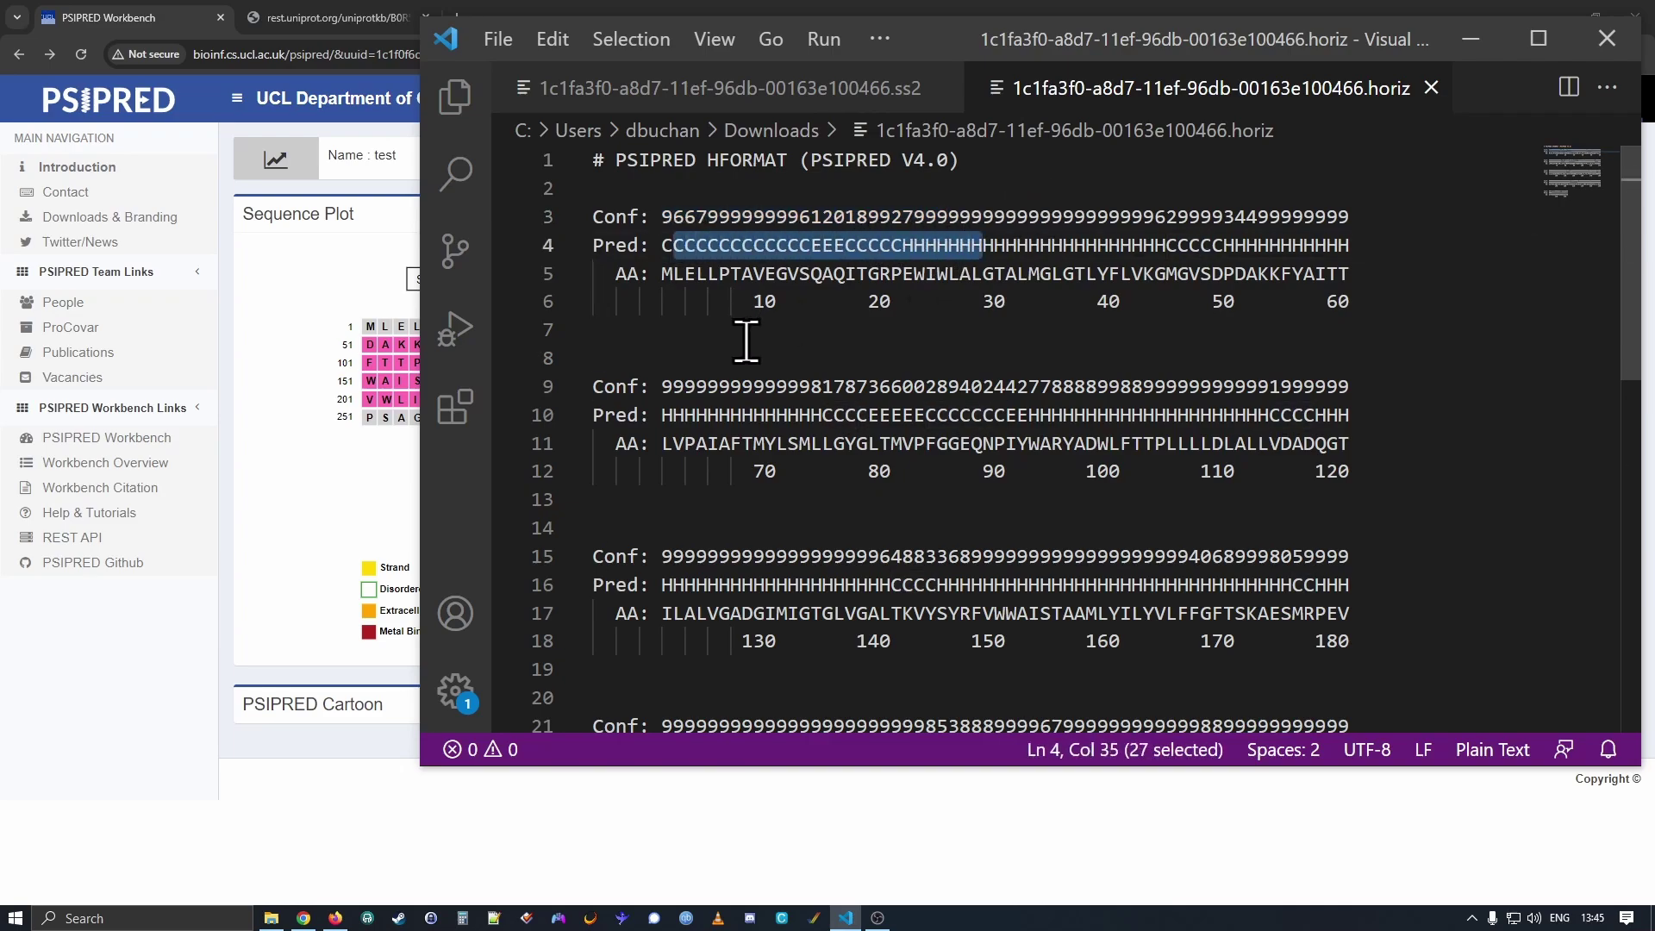
{"action": "left_click_drag", "start_coordinate": [672, 273], "coordinate": [843, 273]}
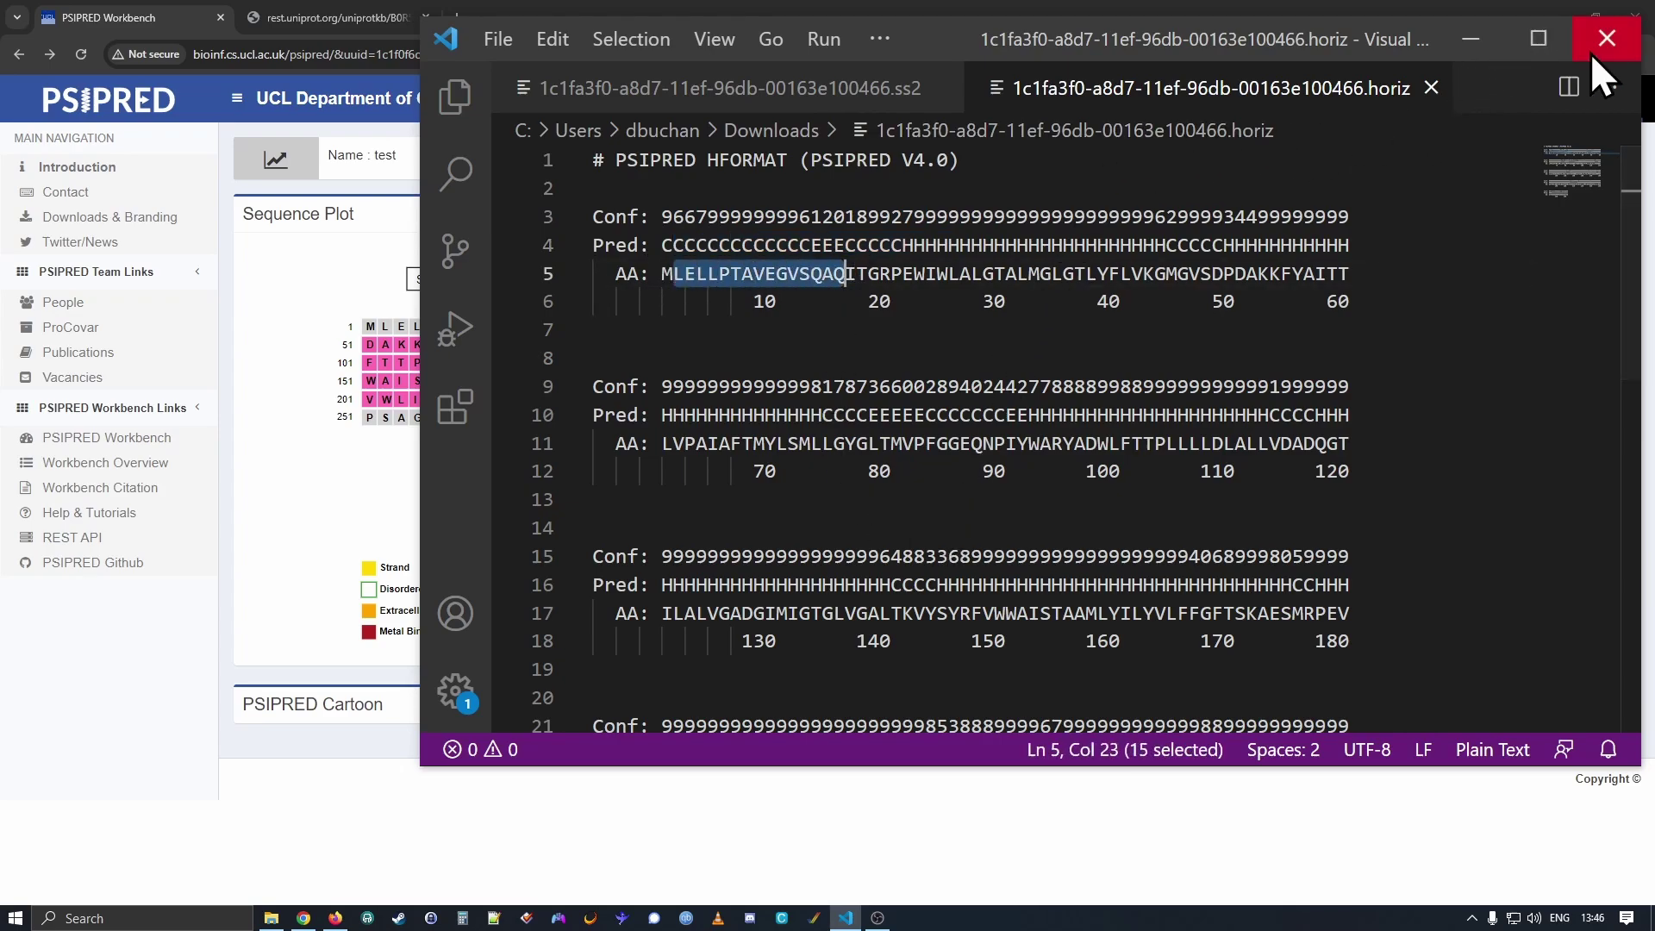
{"action": "left_click", "coordinate": [1470, 31]}
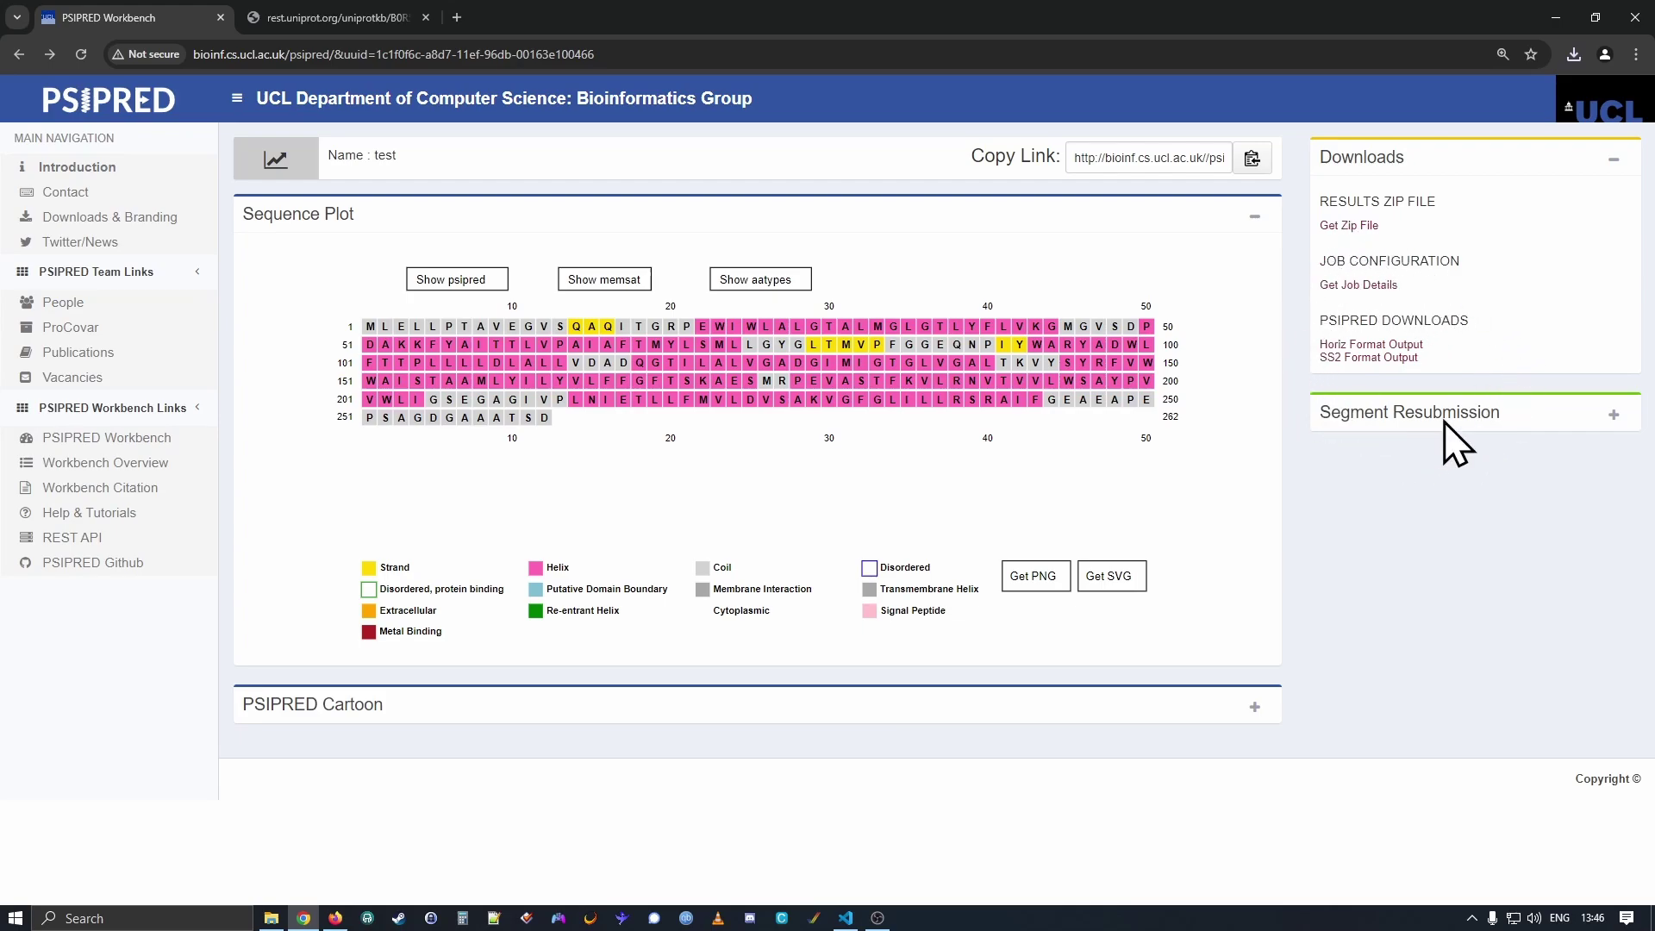
- Download the 322 KB results zip, keeping it despite the insecure-download warning
{"action": "left_click", "coordinate": [1349, 225]}
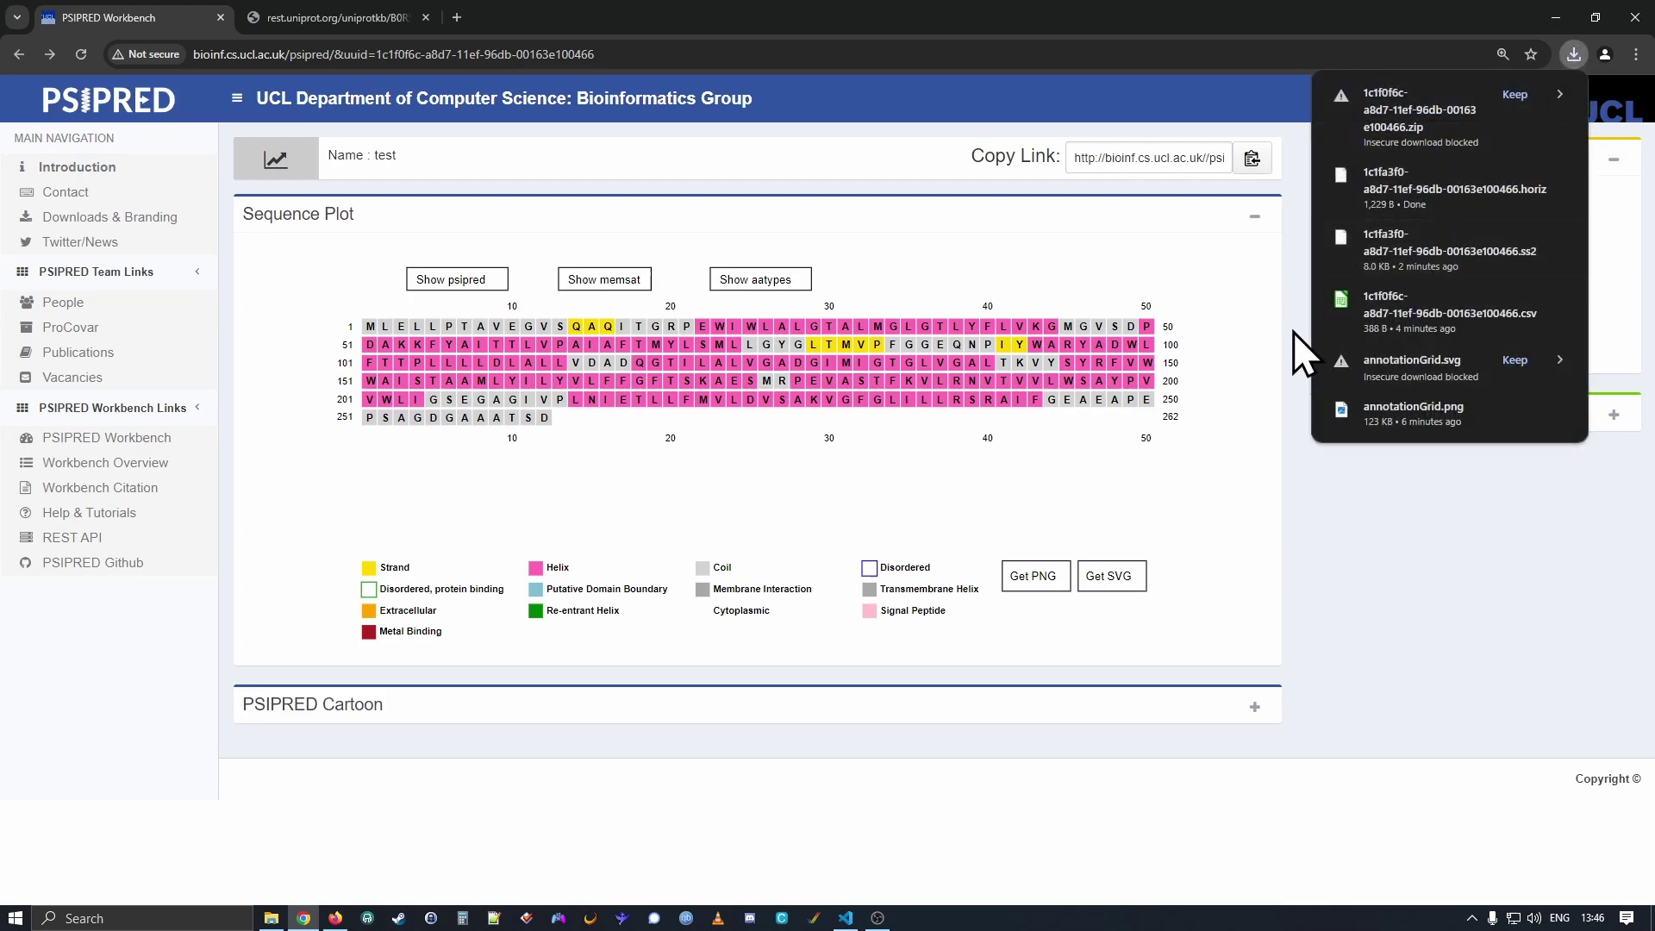
{"action": "left_click", "coordinate": [1512, 95]}
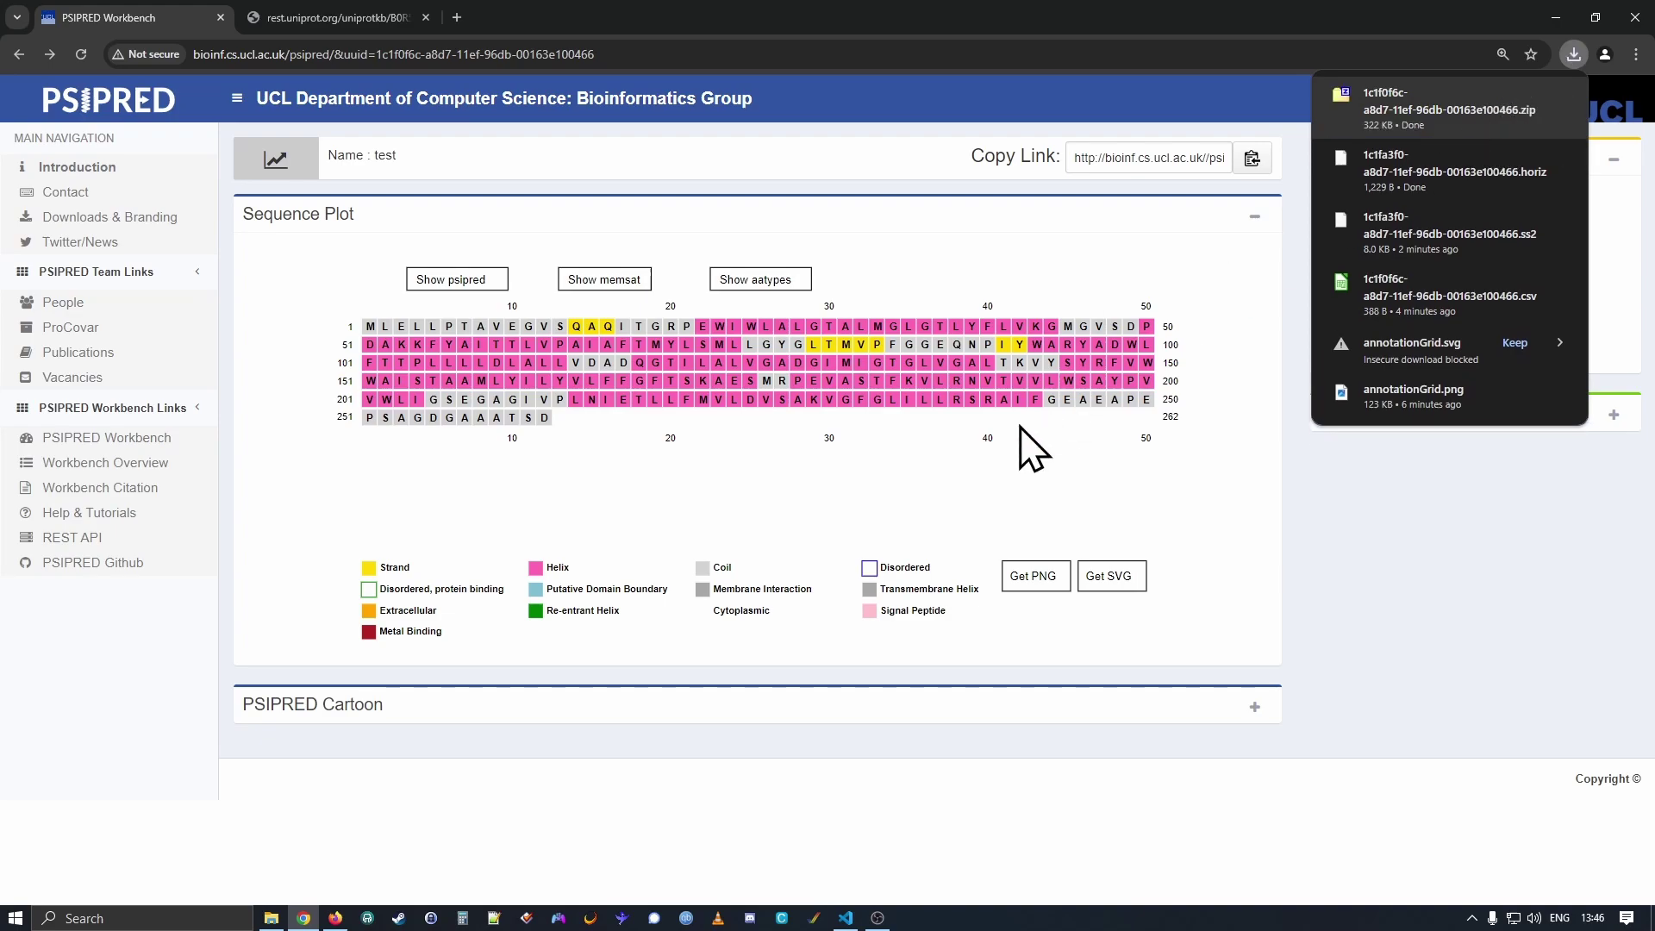
{"action": "left_click", "coordinate": [1349, 530]}
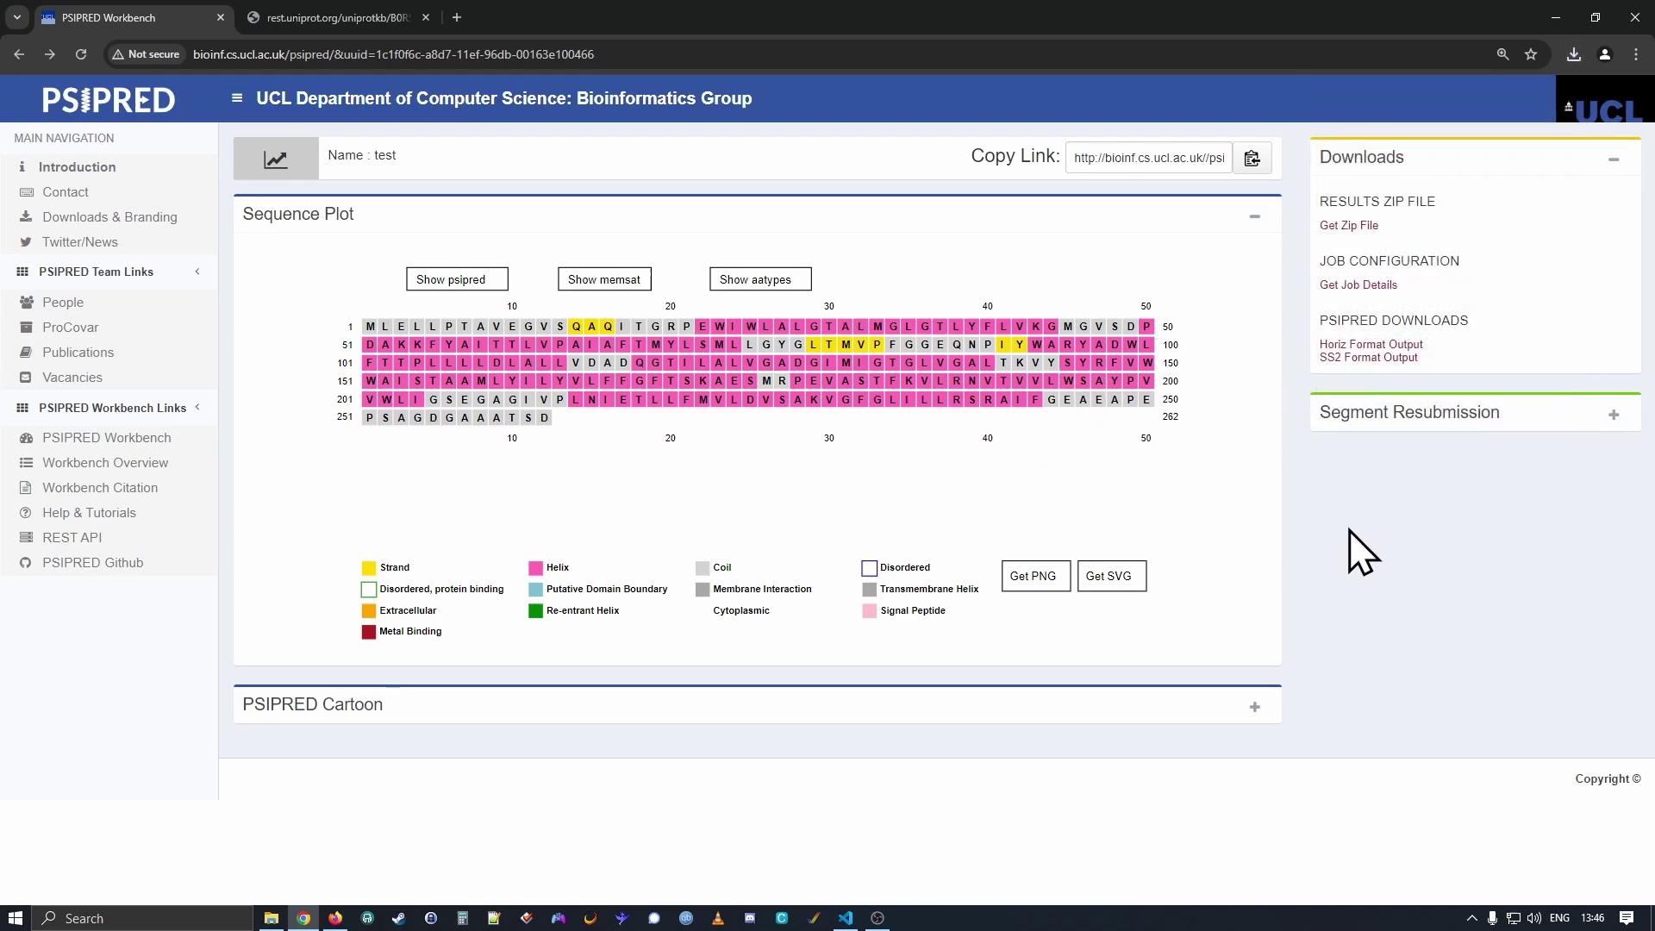